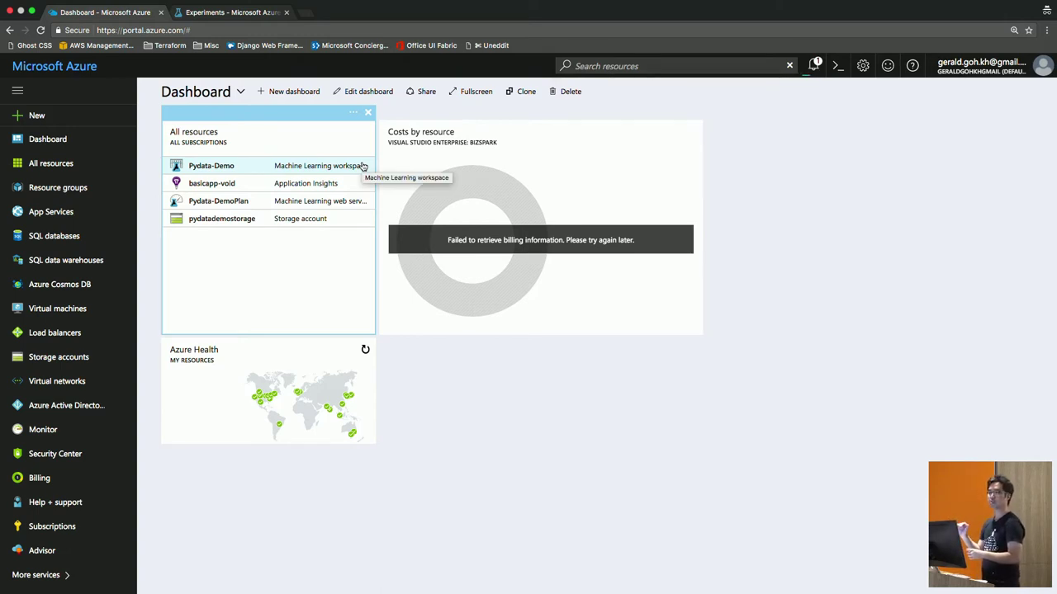
View the Microsoft BizSpark site at bizspark.microsoft.com in a separate browser tab and close that tab
{"action": "left_click", "coordinate": [306, 13]}
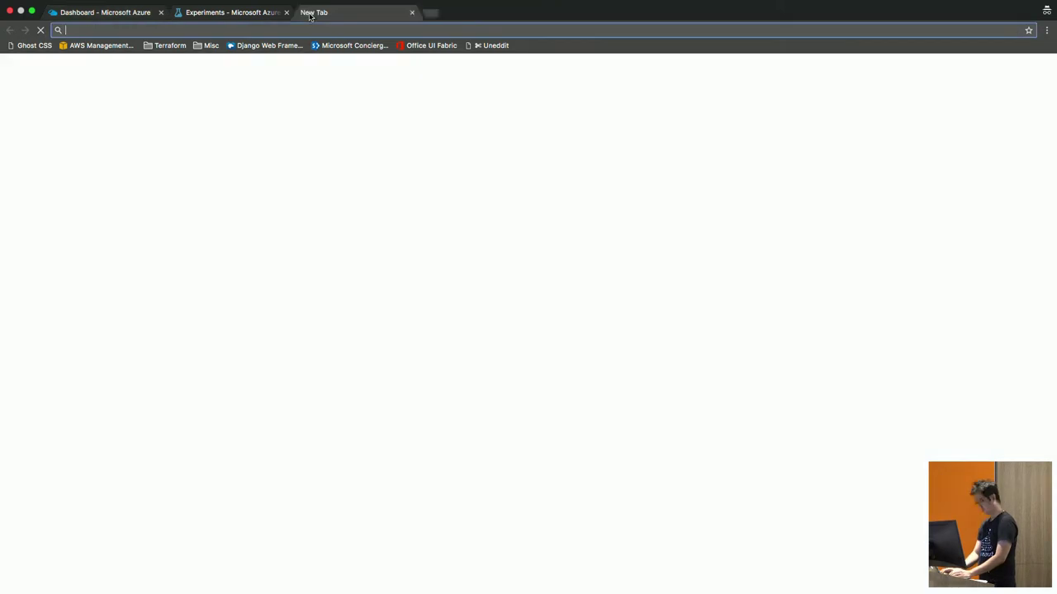
{"action": "type", "text": "biz"}
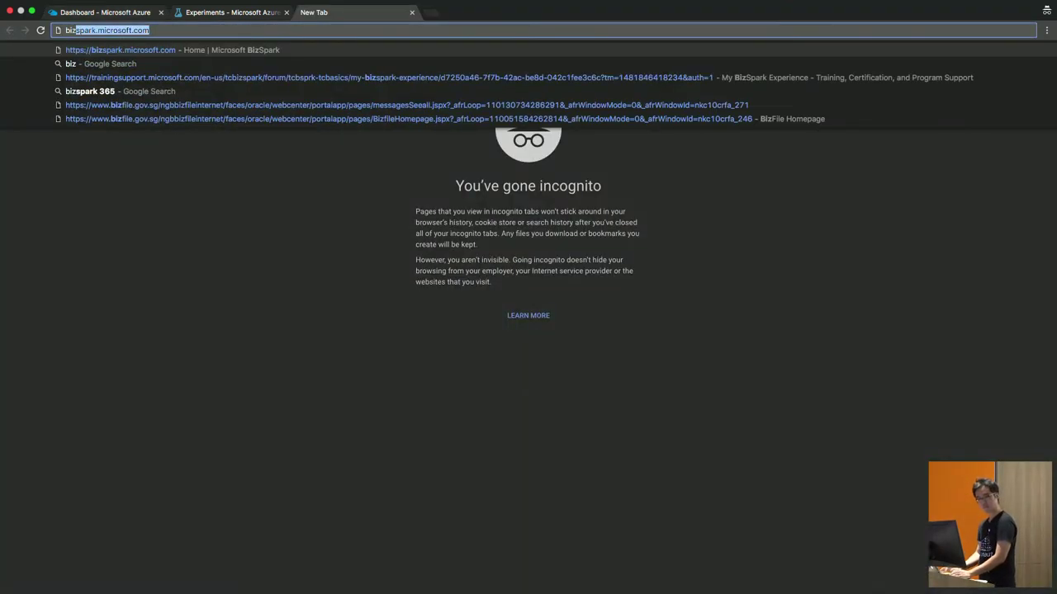
{"action": "key", "text": "Return"}
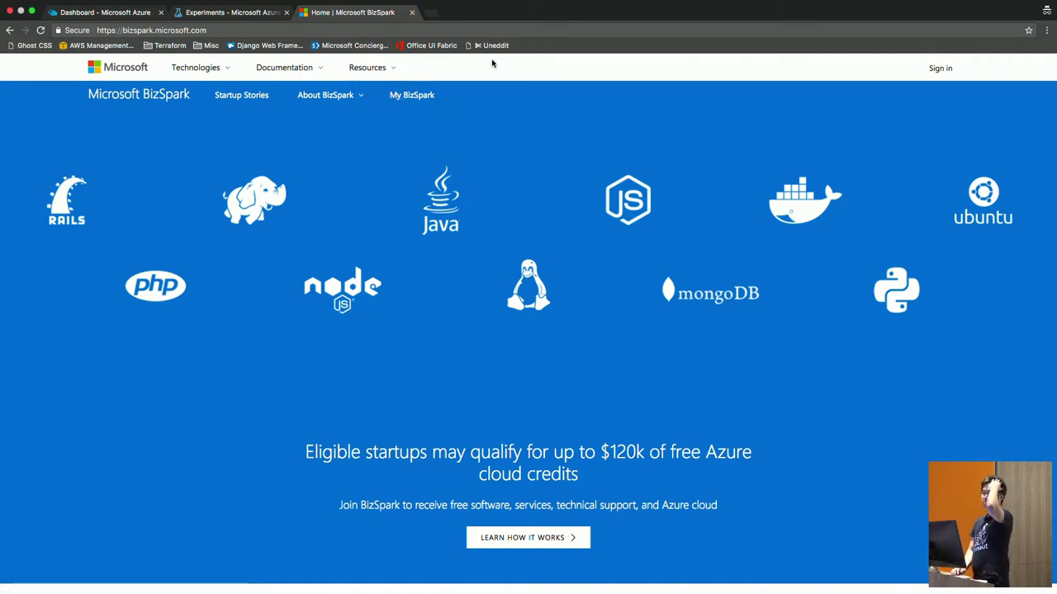
{"action": "left_click", "coordinate": [411, 13]}
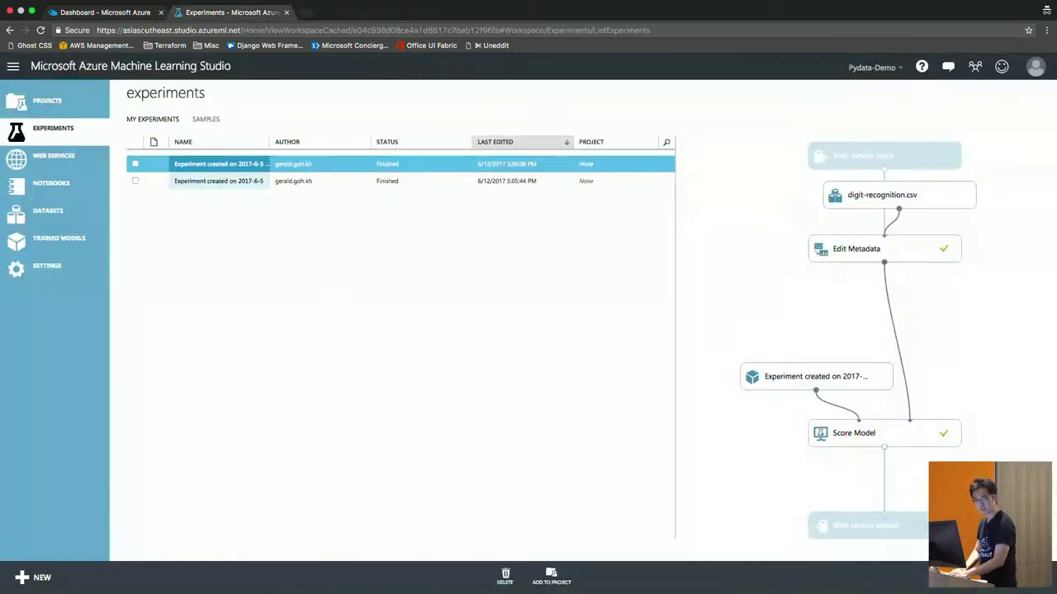
Open the PyData project in Machine Learning Studio and view its project configuration without changing anything
{"action": "left_click", "coordinate": [99, 13]}
{"action": "left_click", "coordinate": [232, 12]}
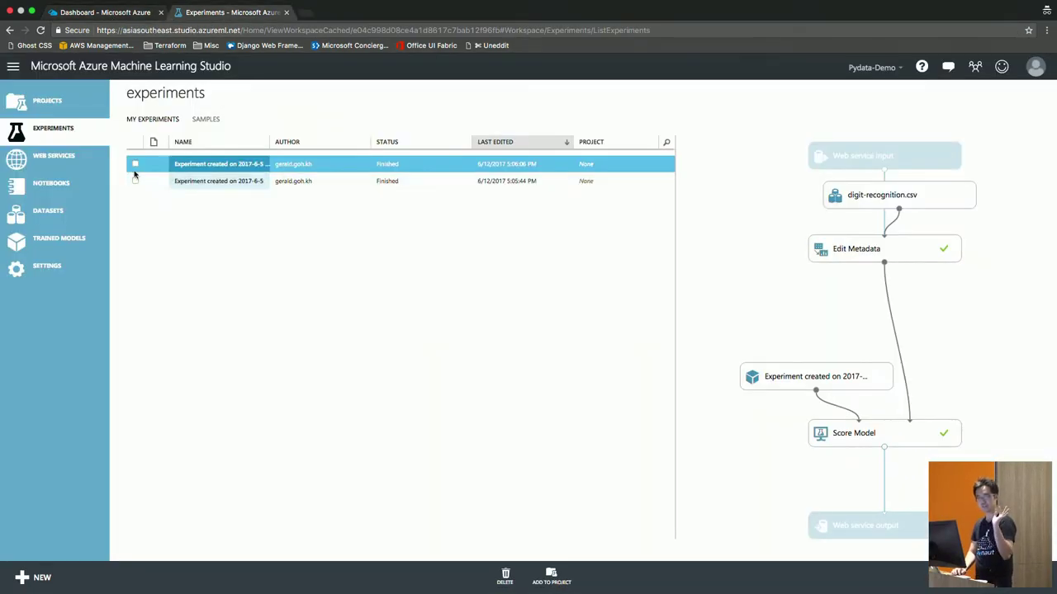
{"action": "left_click", "coordinate": [93, 114]}
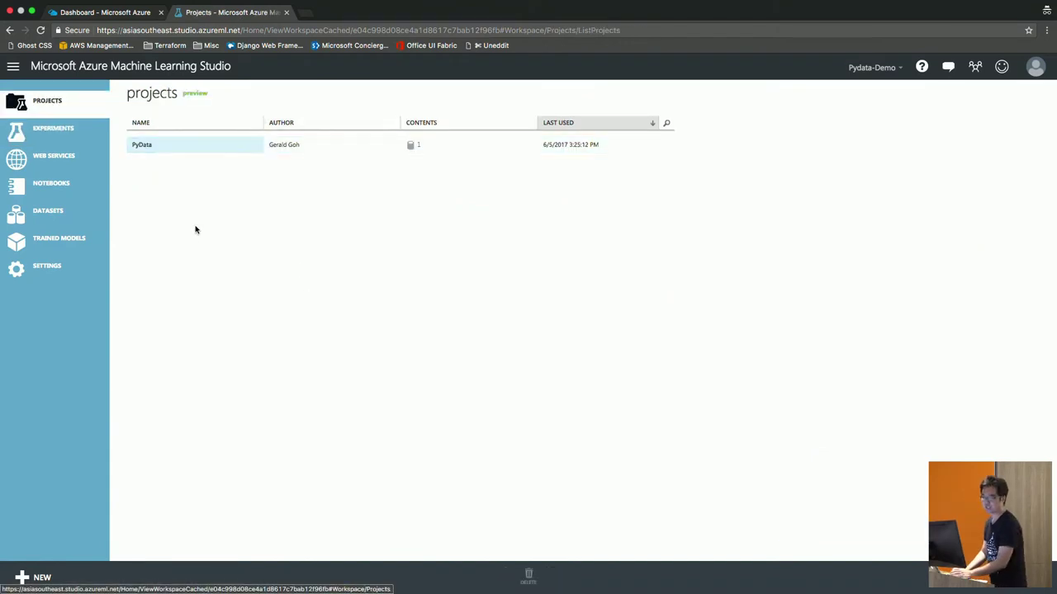
{"action": "left_click", "coordinate": [145, 146]}
{"action": "left_click", "coordinate": [146, 146]}
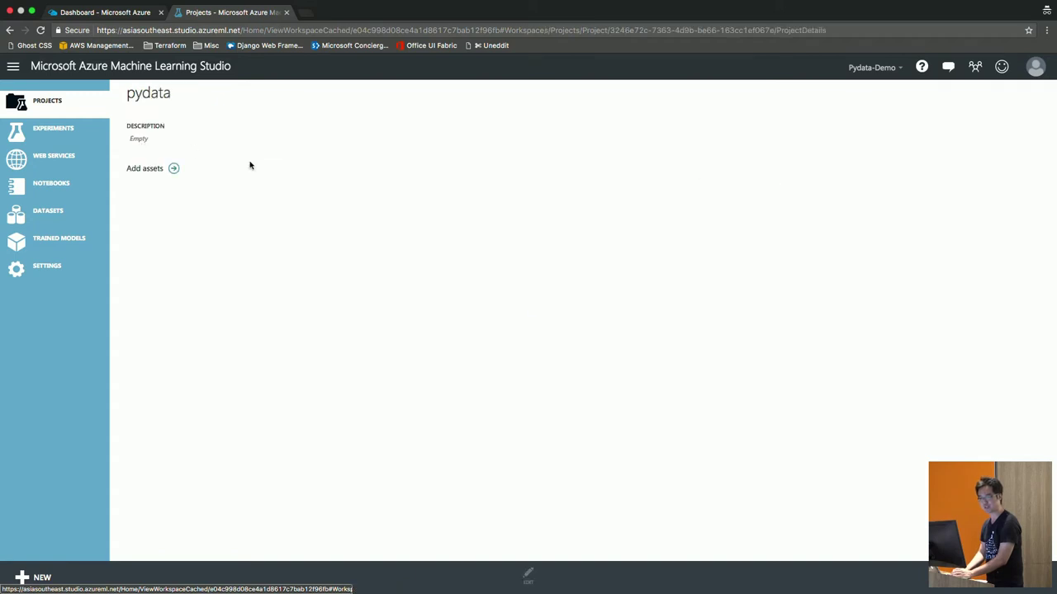
{"action": "left_click", "coordinate": [64, 183]}
{"action": "left_click", "coordinate": [101, 182]}
{"action": "left_click", "coordinate": [550, 583]}
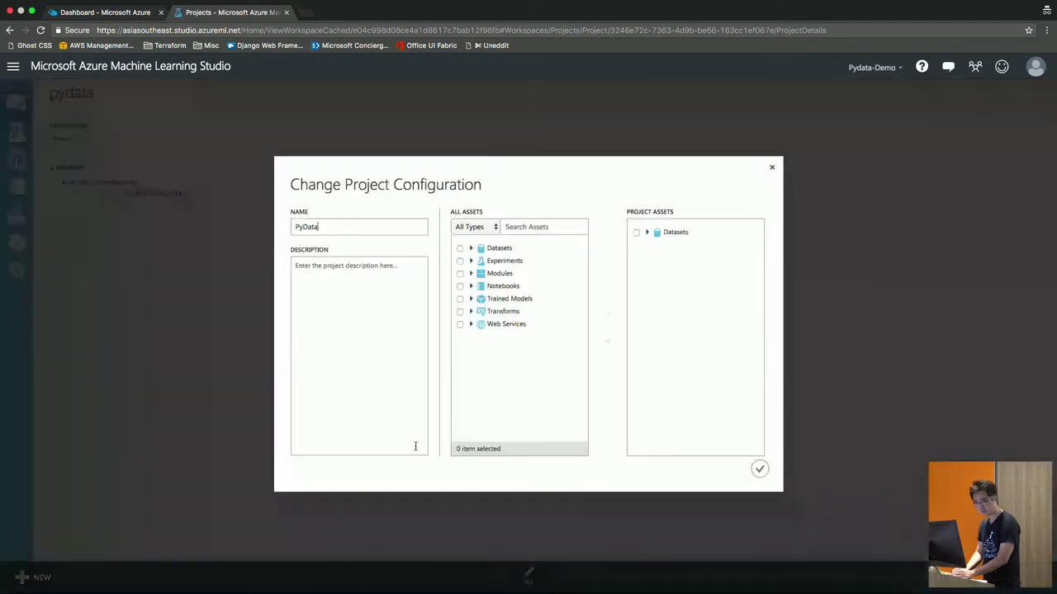
{"action": "left_click", "coordinate": [775, 172]}
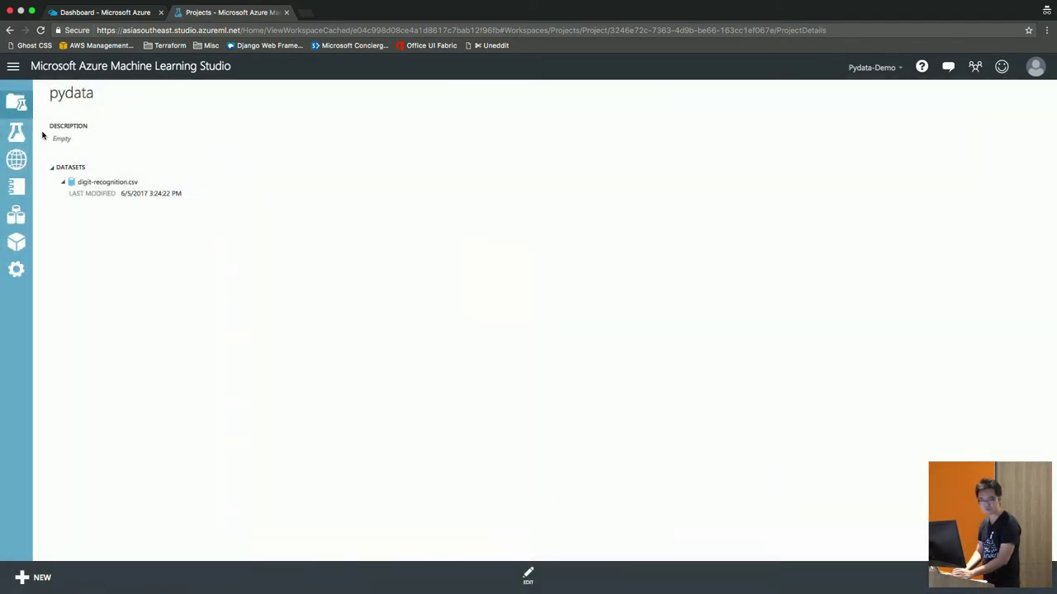
Select the digit-recognition.csv dataset in the workspace and show the language choices for opening it in a notebook
{"action": "left_click", "coordinate": [24, 134]}
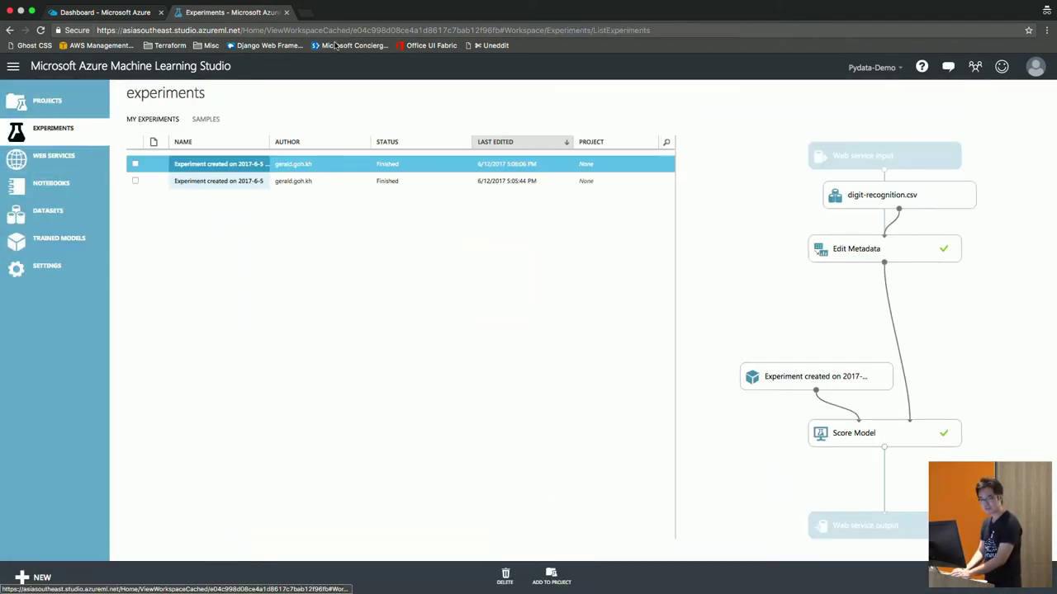
{"action": "left_click", "coordinate": [66, 210]}
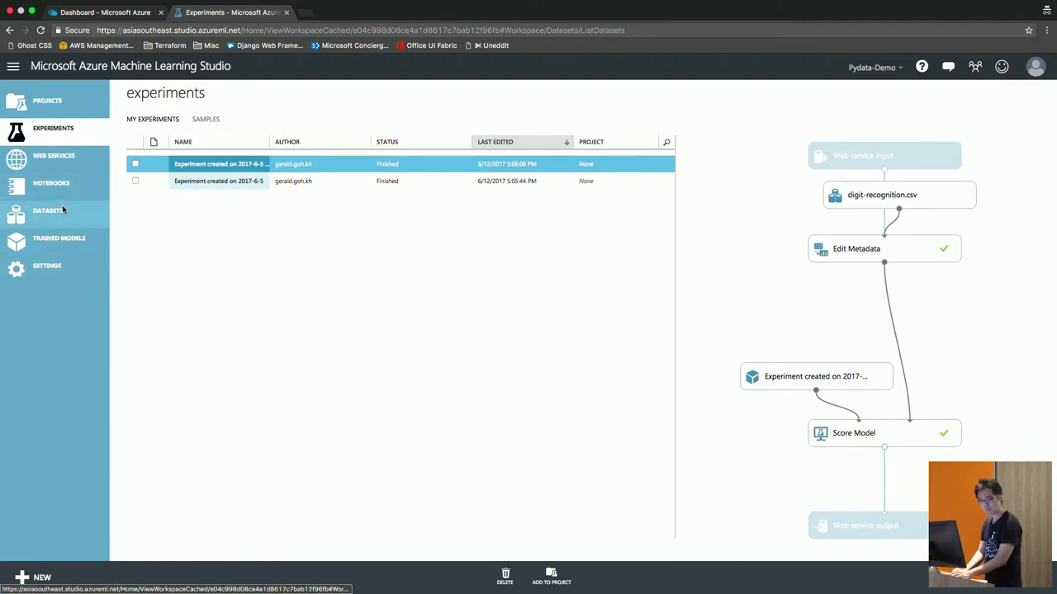
{"action": "left_click", "coordinate": [173, 164]}
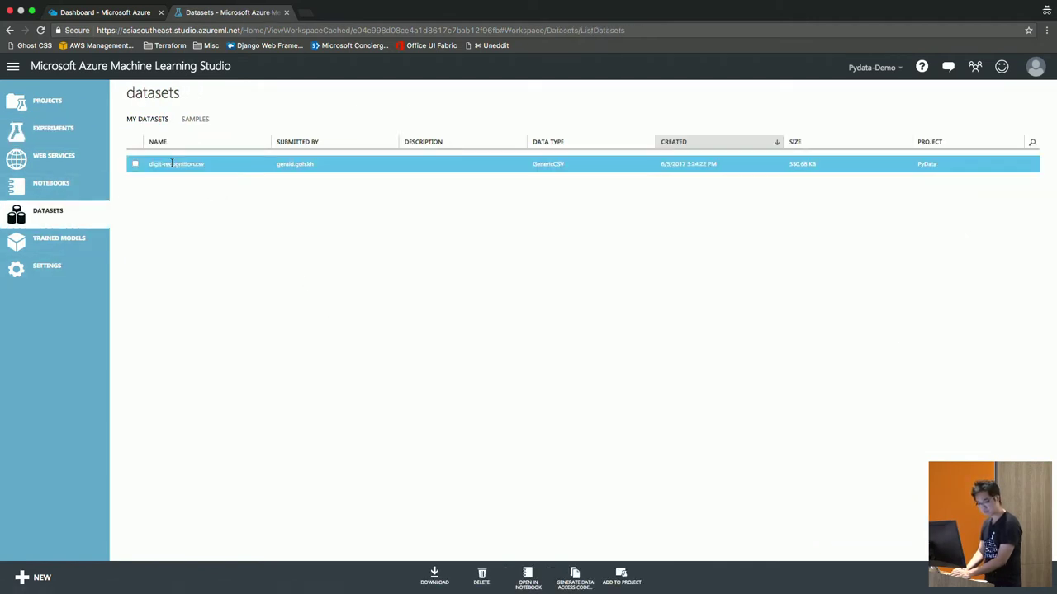
{"action": "left_click", "coordinate": [529, 582]}
{"action": "left_click", "coordinate": [529, 583]}
{"action": "left_click", "coordinate": [528, 578]}
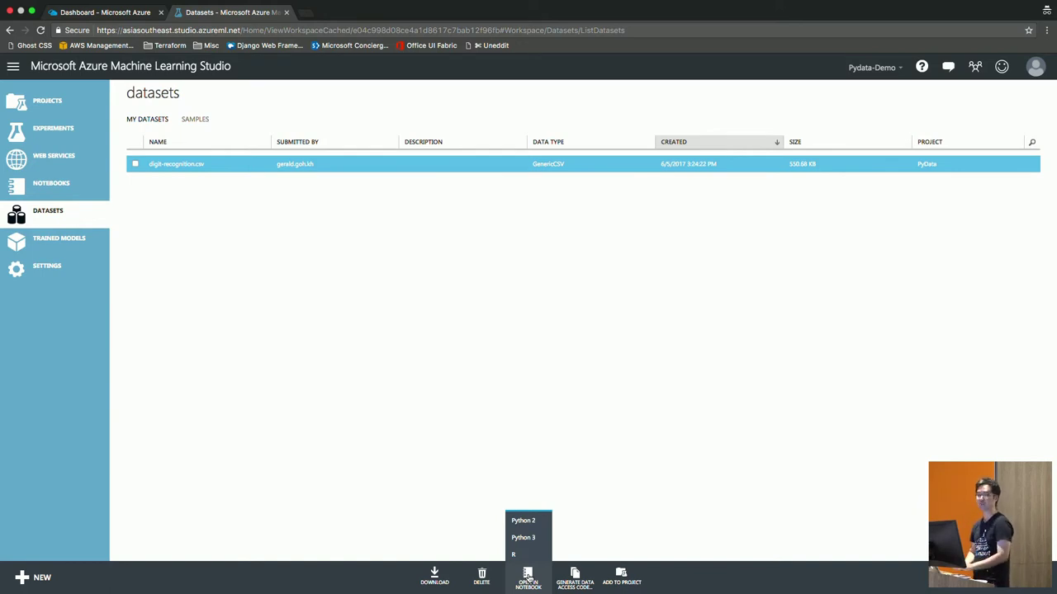
View the Azure Notebooks home page at notebooks.azure.com in a separate browser tab and close that tab
{"action": "left_click", "coordinate": [303, 15]}
{"action": "type", "text": "note"}
{"action": "key", "text": "Return"}
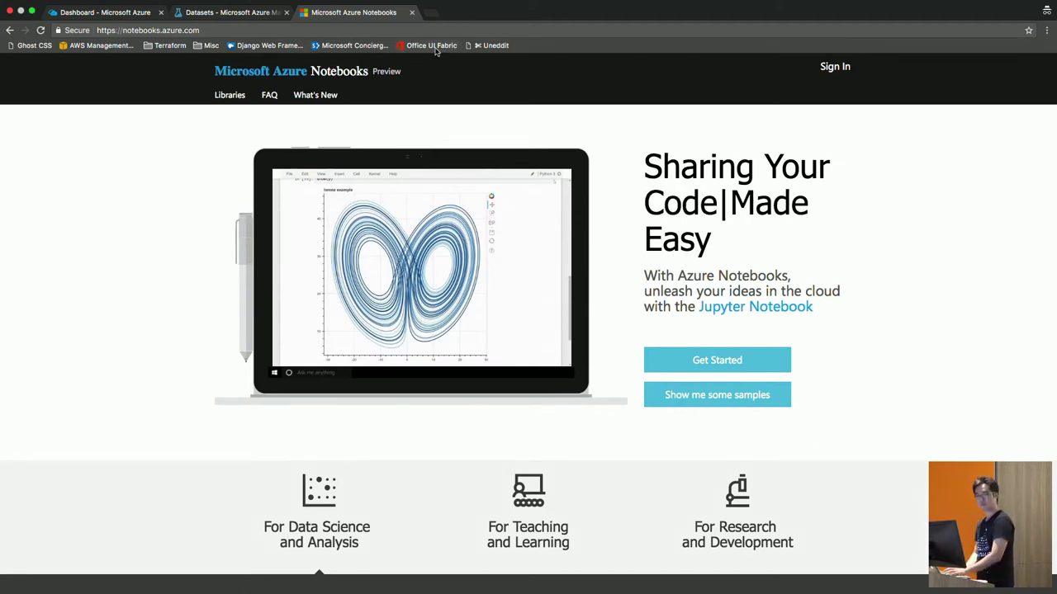
{"action": "left_click", "coordinate": [412, 13]}
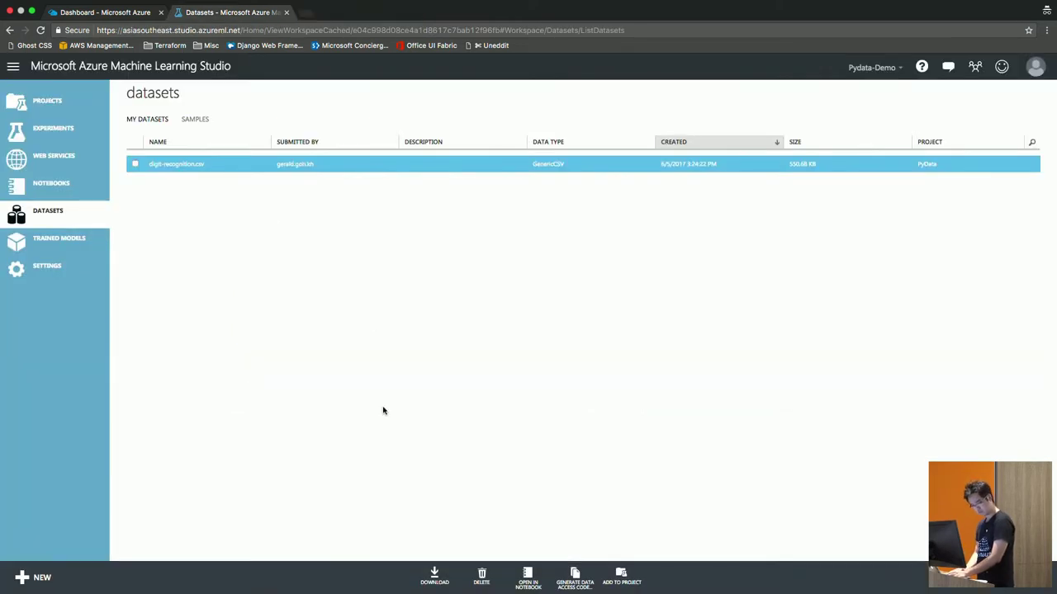
Download the digit-recognition.csv dataset and show the file full screen in Excel
{"action": "left_click", "coordinate": [430, 580]}
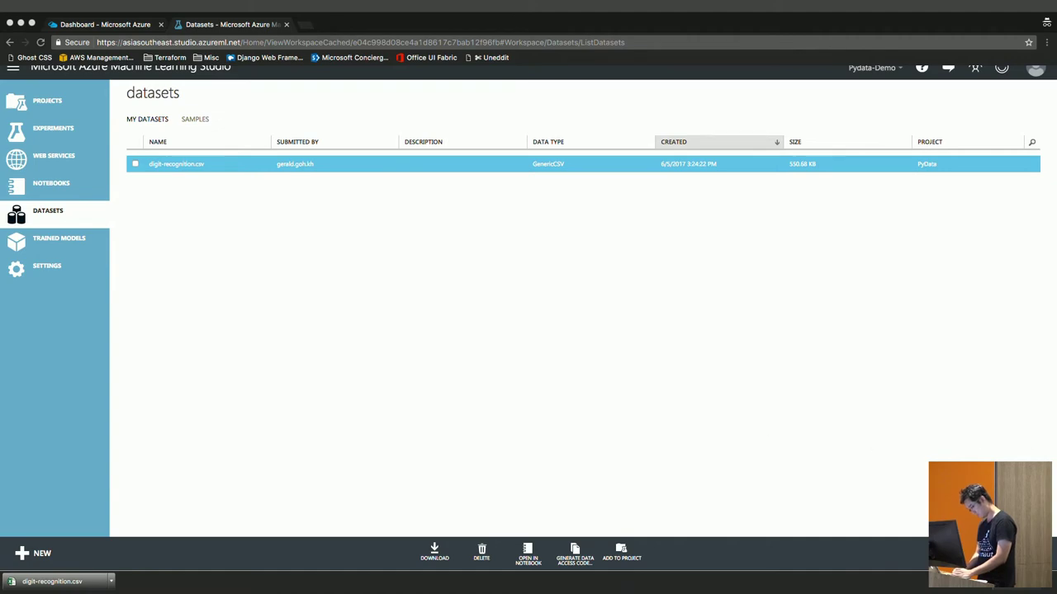
{"action": "key", "text": "ctrl+Up"}
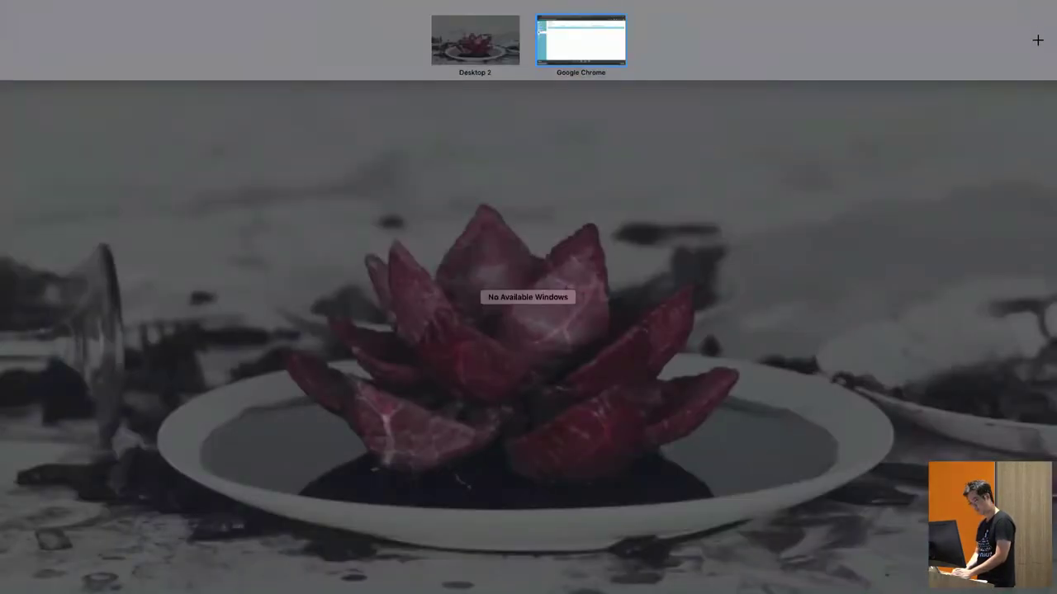
{"action": "key", "text": "ctrl+Up"}
{"action": "key", "text": "ctrl+Up"}
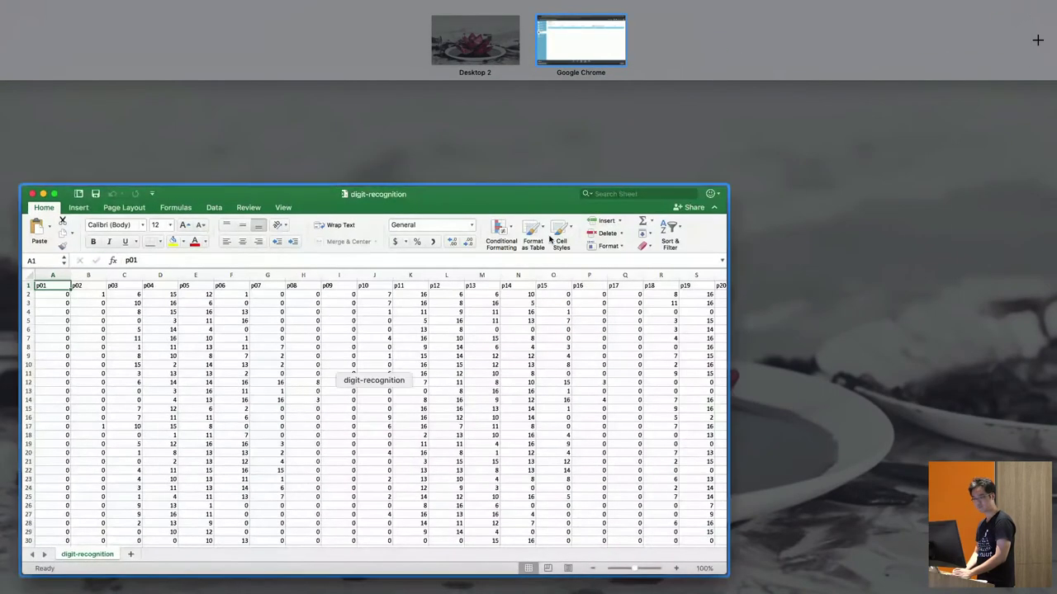
{"action": "left_click", "coordinate": [549, 239]}
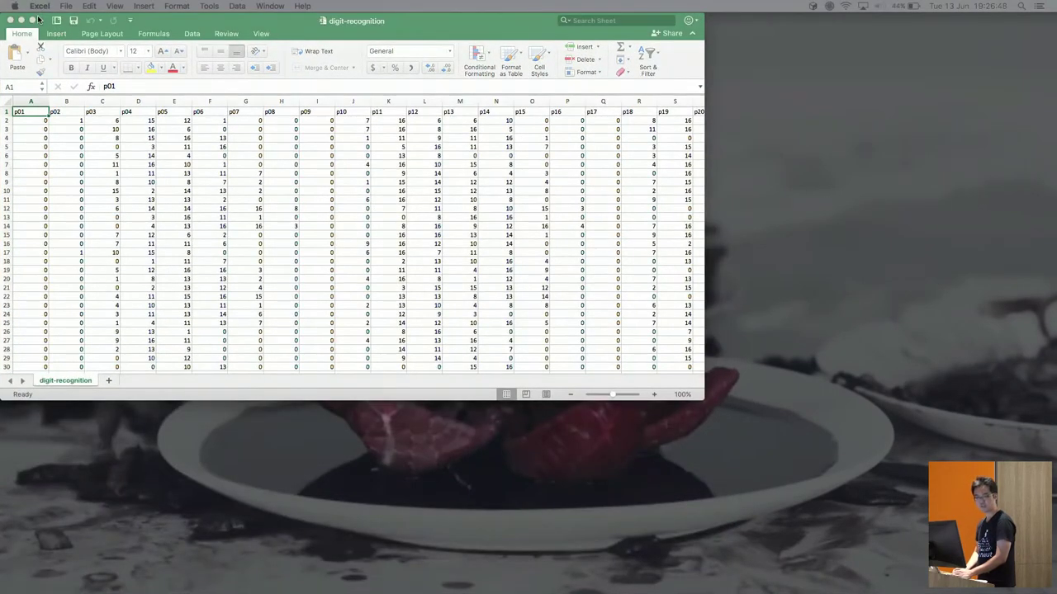
{"action": "left_click", "coordinate": [31, 20]}
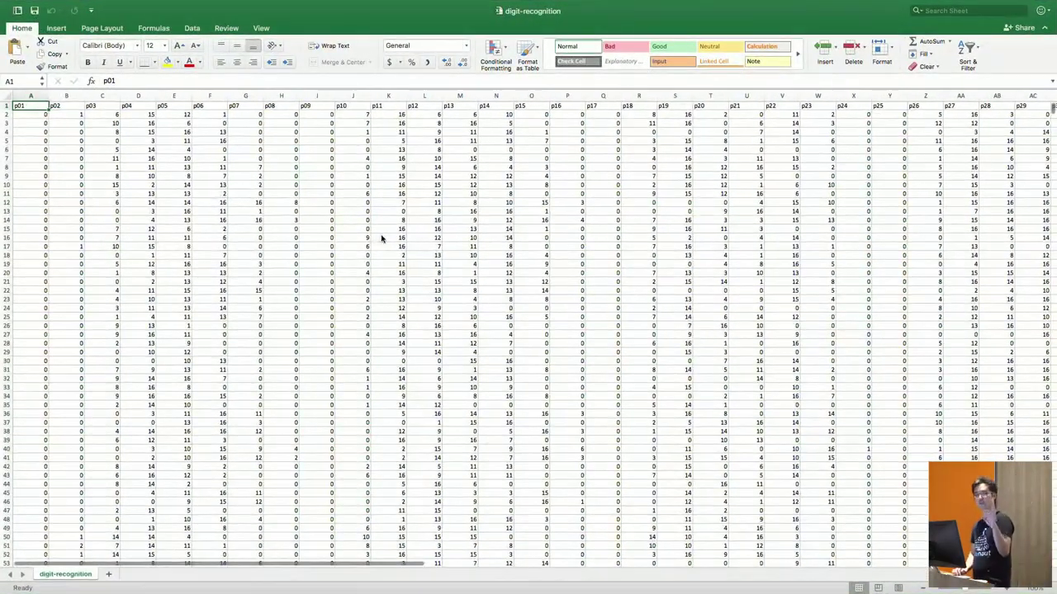
Examine the spreadsheet's pixel columns through to the digit column, and close the workbook to return to Machine Learning Studio
{"action": "scroll", "coordinate": [58, 116], "scroll_direction": "right", "scroll_amount": 5}
{"action": "scroll", "coordinate": [58, 116], "scroll_direction": "right", "scroll_amount": 10}
{"action": "scroll", "coordinate": [58, 115], "scroll_direction": "right", "scroll_amount": 5}
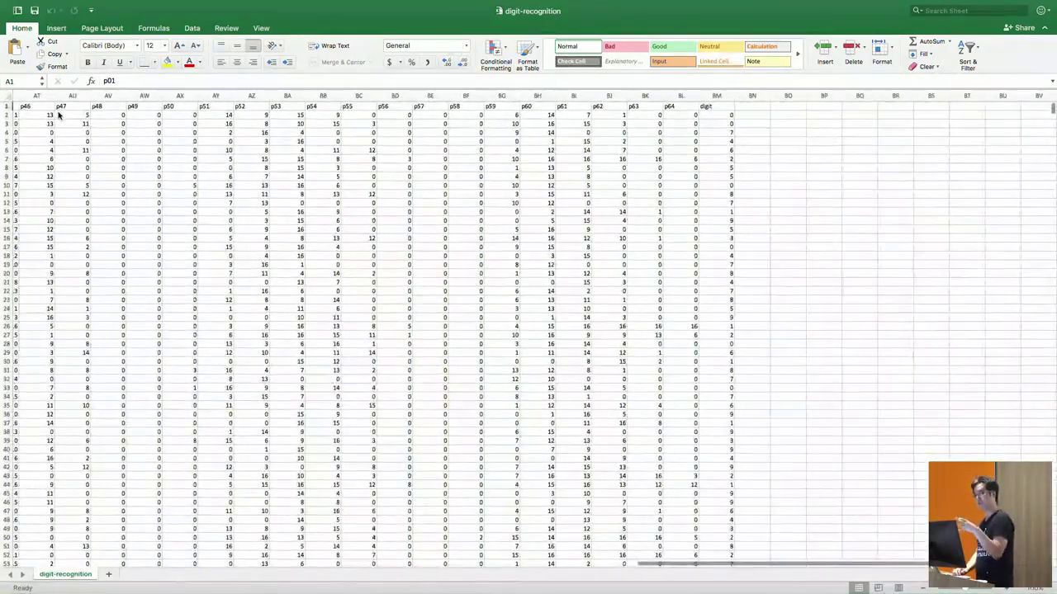
{"action": "scroll", "coordinate": [57, 116], "scroll_direction": "right", "scroll_amount": 2}
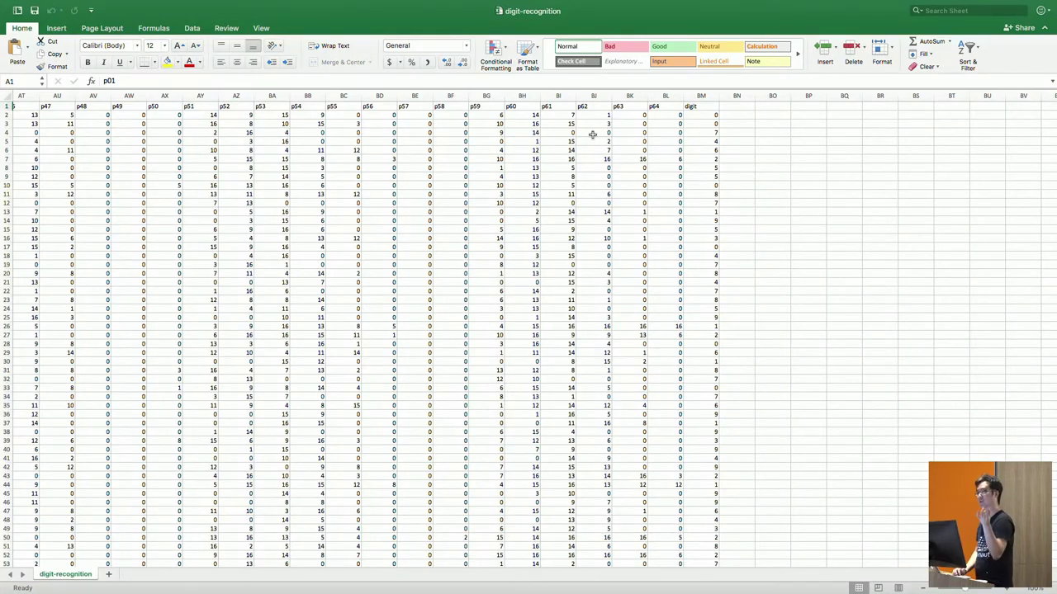
{"action": "mouse_move", "coordinate": [15, 3]}
{"action": "left_click", "coordinate": [9, 23]}
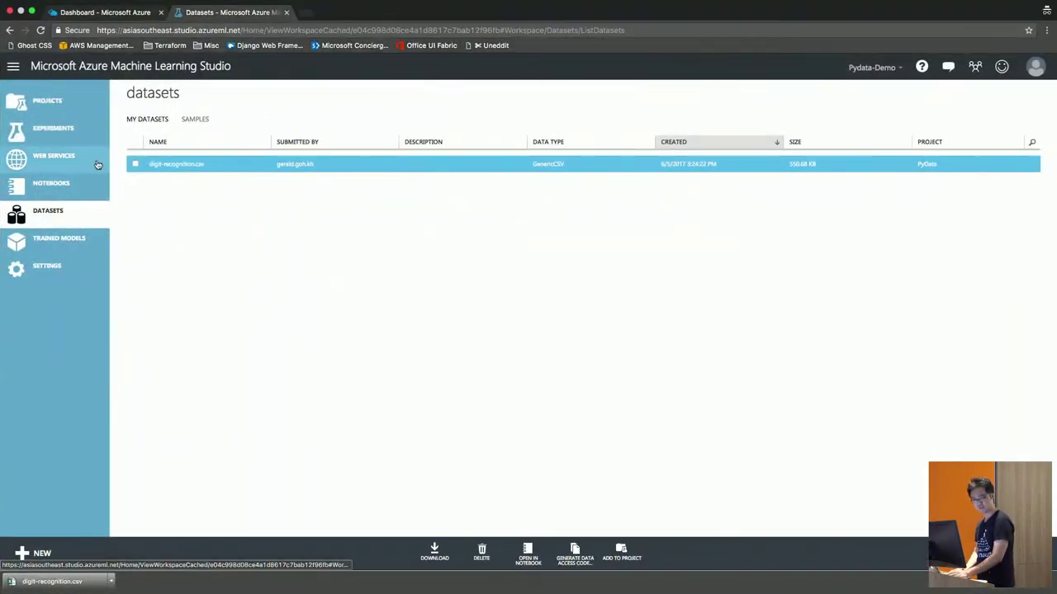
Create a new blank experiment in the workspace
{"action": "left_click", "coordinate": [69, 129]}
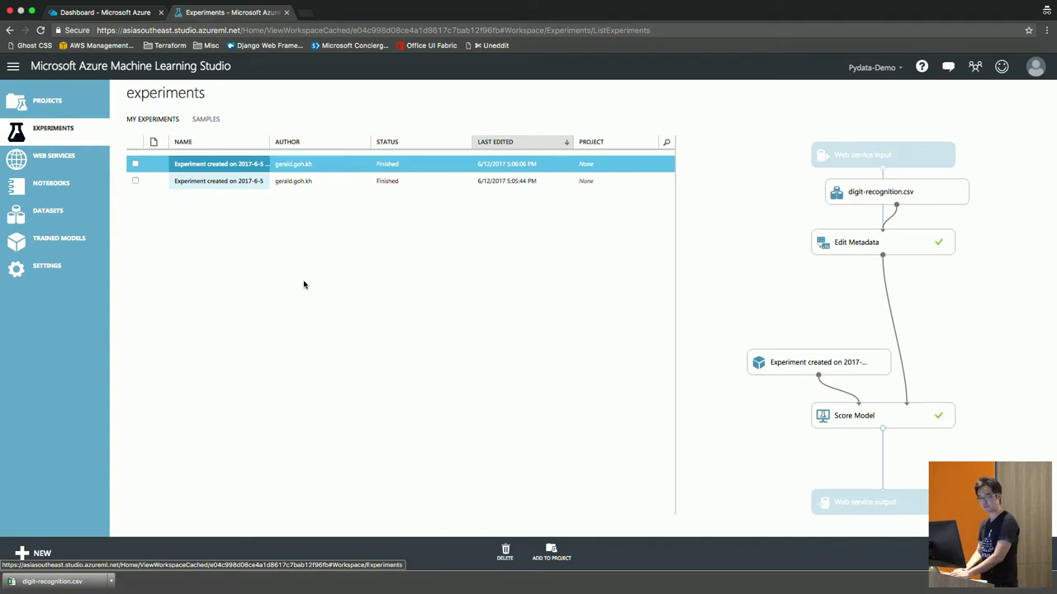
{"action": "left_click", "coordinate": [37, 553]}
{"action": "left_click", "coordinate": [184, 335]}
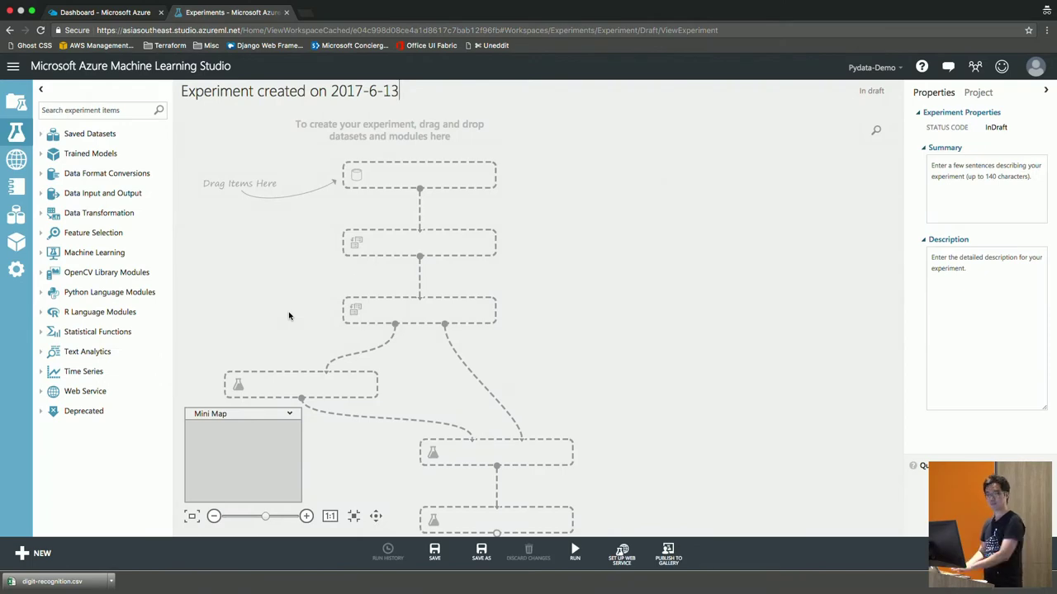
Reopen digit-recognition.csv full screen in Excel to examine its values, and return to the experiment in Chrome
{"action": "key", "text": "ctrl+Left"}
{"action": "key", "text": "ctrl+Right"}
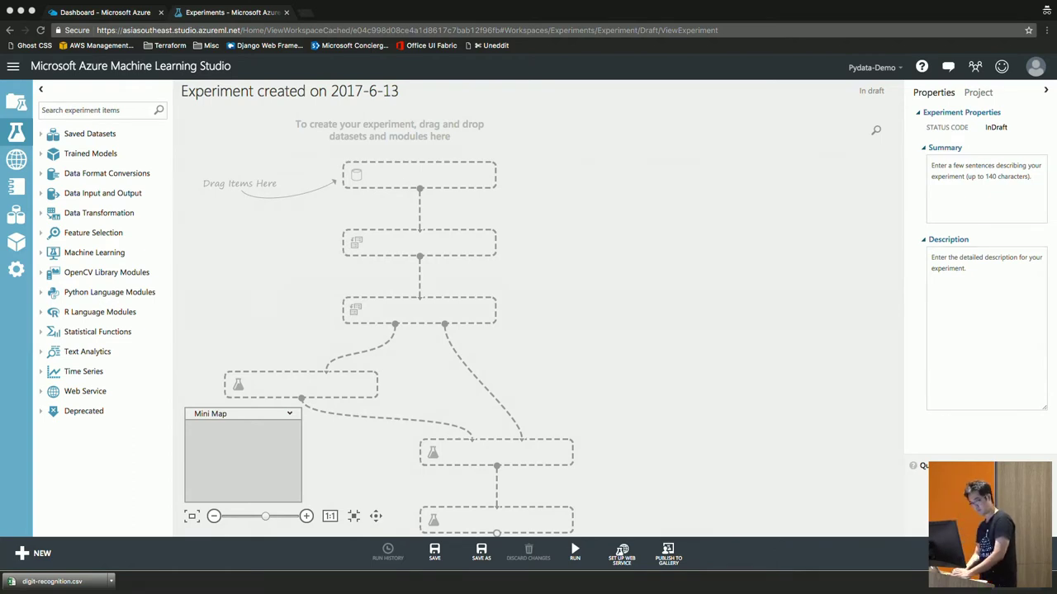
{"action": "key", "text": "ctrl+Up"}
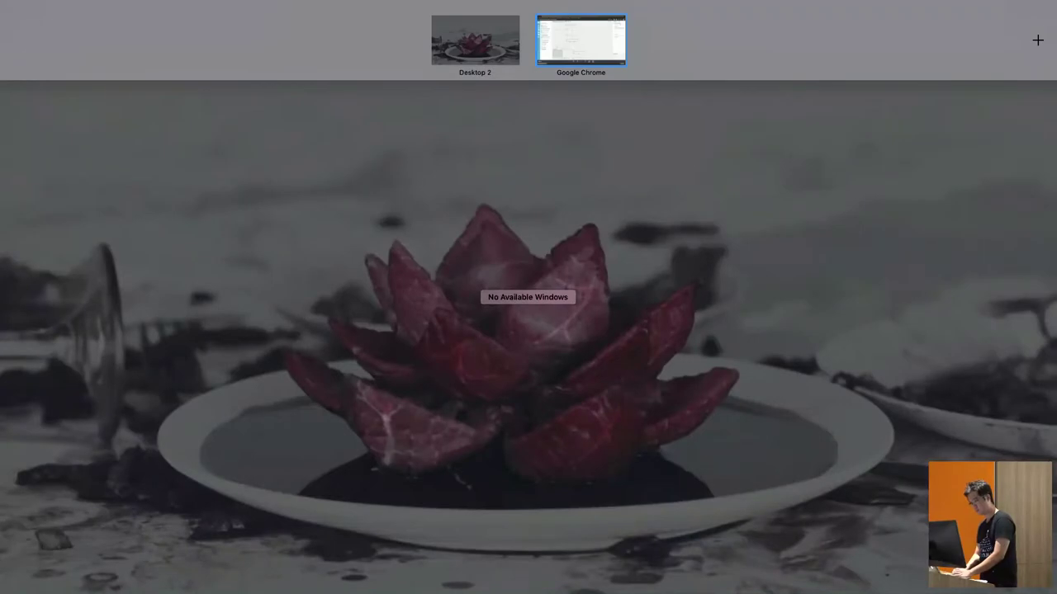
{"action": "left_click_drag", "start_coordinate": [968, 47], "coordinate": [578, 40]}
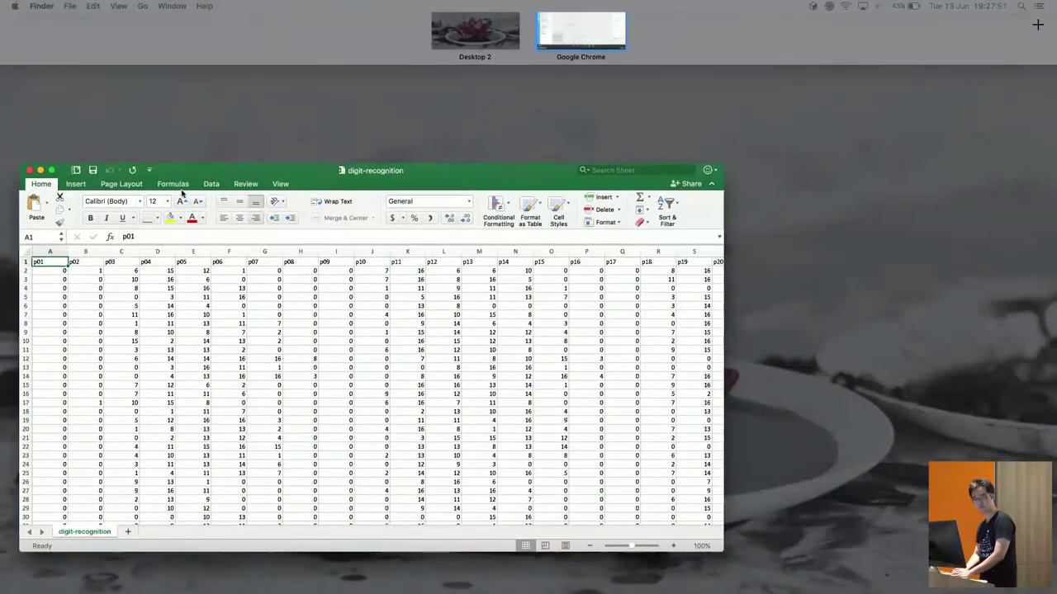
{"action": "left_click", "coordinate": [181, 192]}
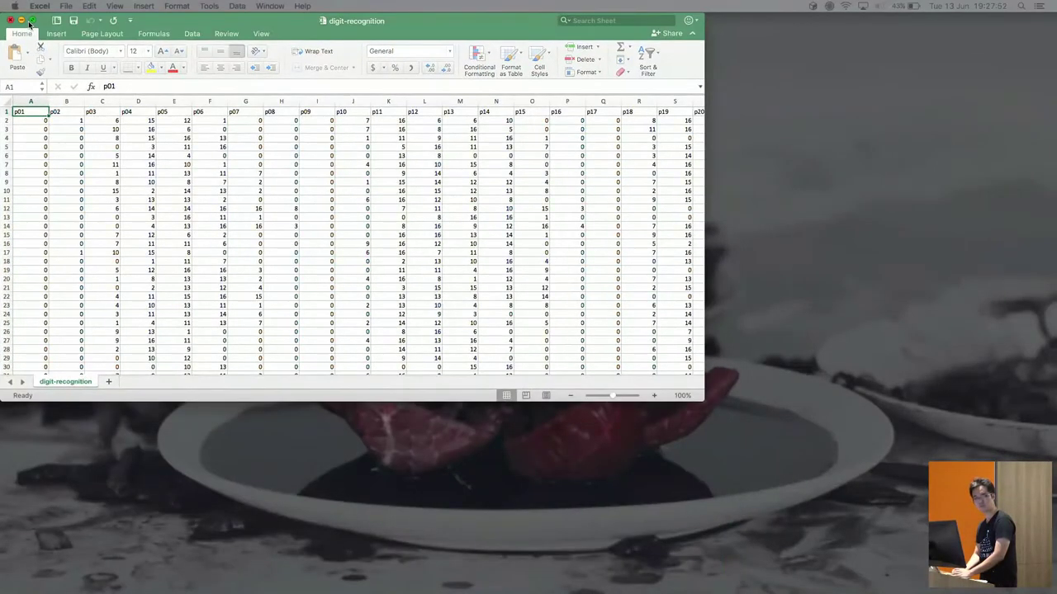
{"action": "left_click", "coordinate": [33, 19]}
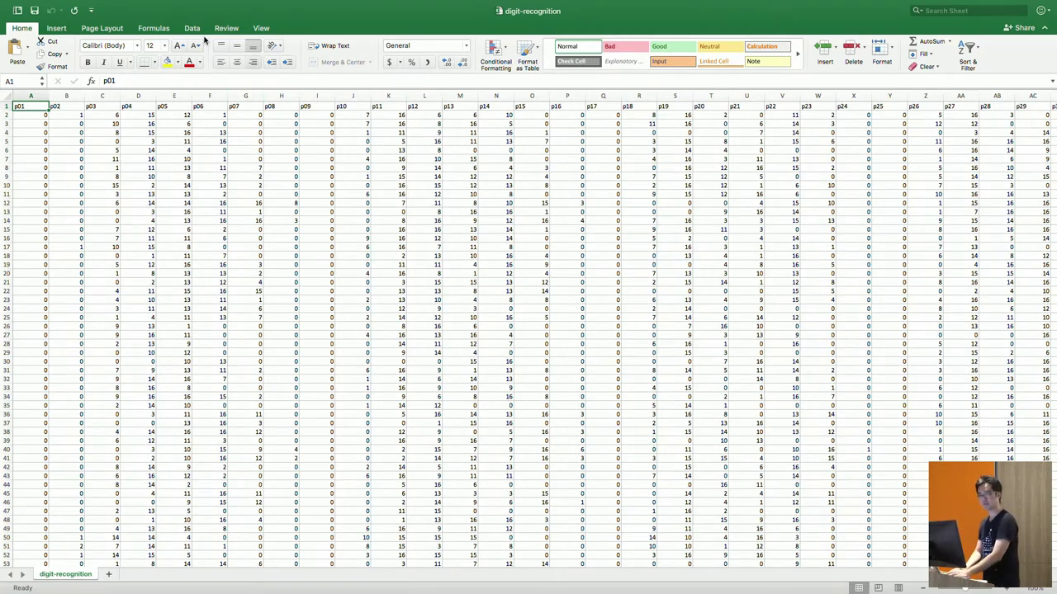
{"action": "mouse_move", "coordinate": [31, 8]}
{"action": "left_click", "coordinate": [11, 25]}
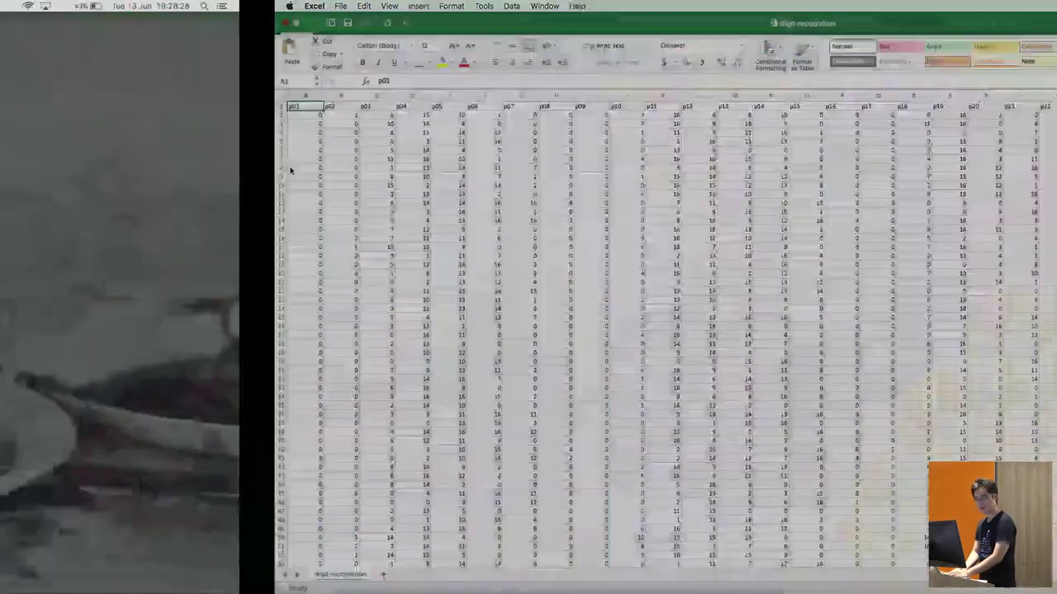
{"action": "key", "text": "ctrl+Right"}
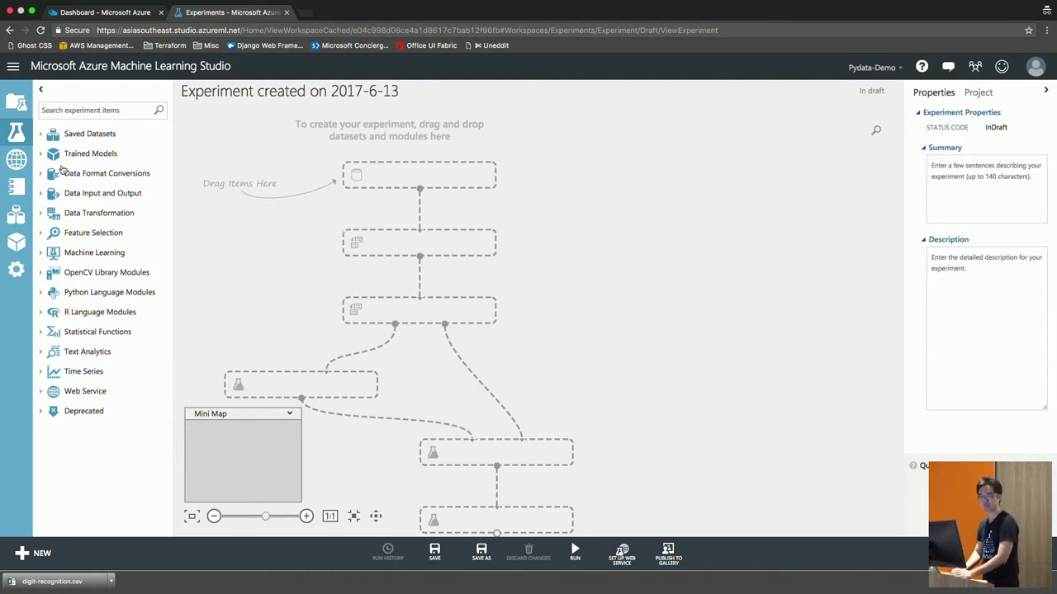
Place the saved digit-recognition.csv dataset on the experiment canvas, near the top centre
{"action": "left_click", "coordinate": [41, 133]}
{"action": "left_click", "coordinate": [52, 152]}
{"action": "left_click_drag", "start_coordinate": [124, 168], "coordinate": [450, 170]}
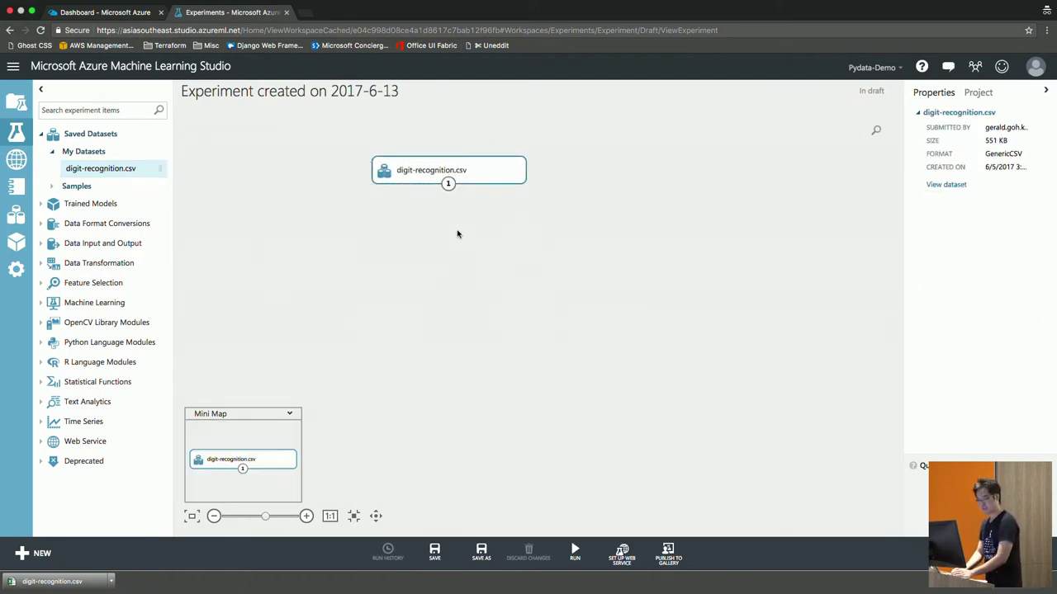
{"action": "left_click_drag", "start_coordinate": [505, 175], "coordinate": [583, 183]}
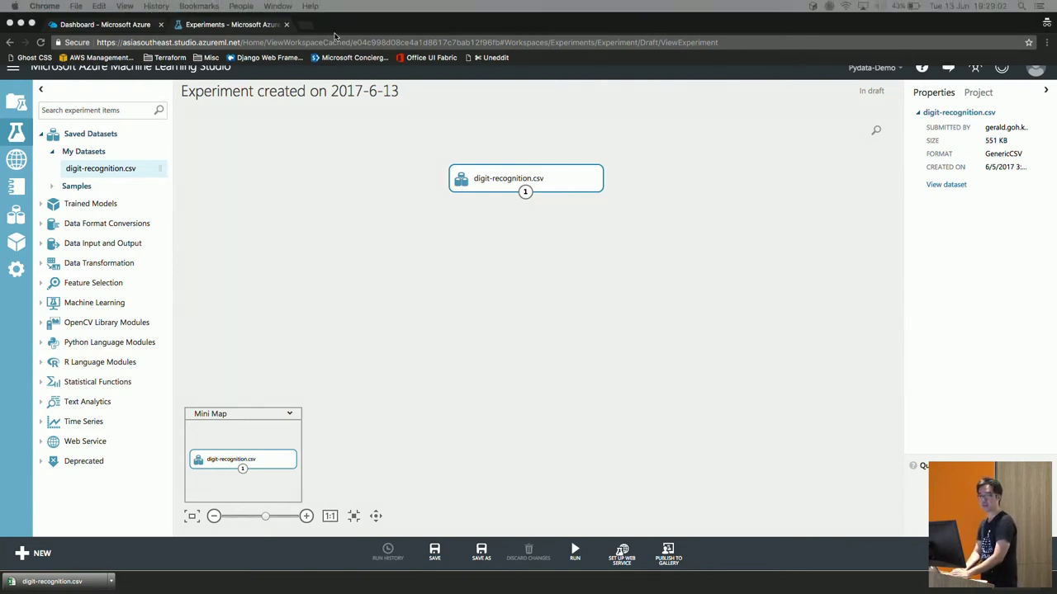
Open the "Azure Machine Learning HOL (Node).md" lab guide from the MSFTImagine/computerscience GitHub repository in a separate browser tab
{"action": "left_click", "coordinate": [306, 29]}
{"action": "type", "text": "https://github.com/MSFTImagine/computerscience/blob/master/Workshop/4.%20Machine%20Learning/Azure%20Machine%20Learning%20HOL%20(Node).md"}
{"action": "key", "text": "Return"}
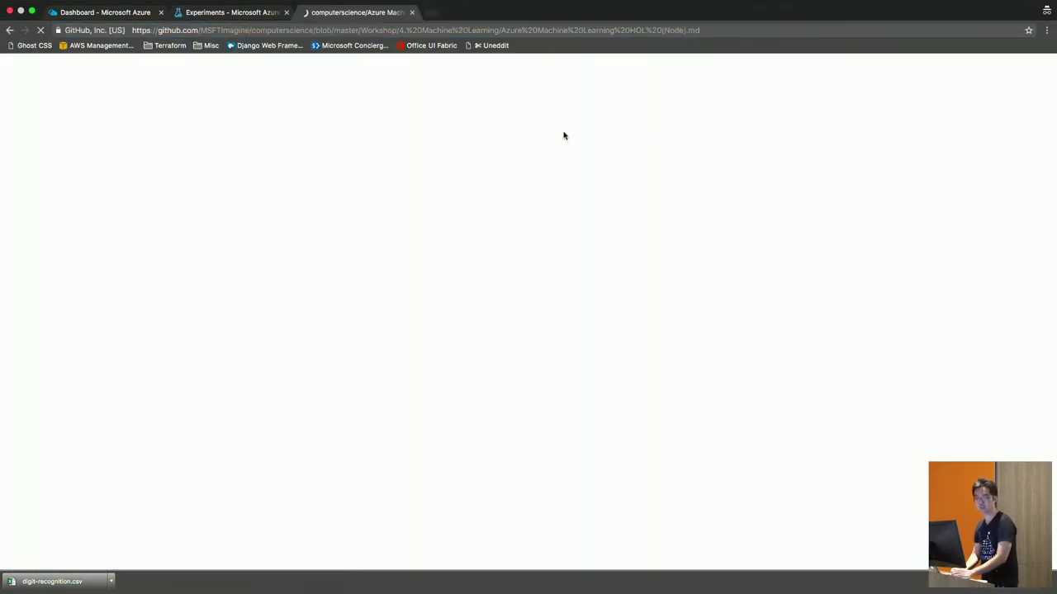
Read through the overview, objectives and prerequisites of the "Building Smart Apps with Azure Machine Learning" lab guide
{"action": "scroll", "coordinate": [587, 159], "scroll_direction": "down", "scroll_amount": 8}
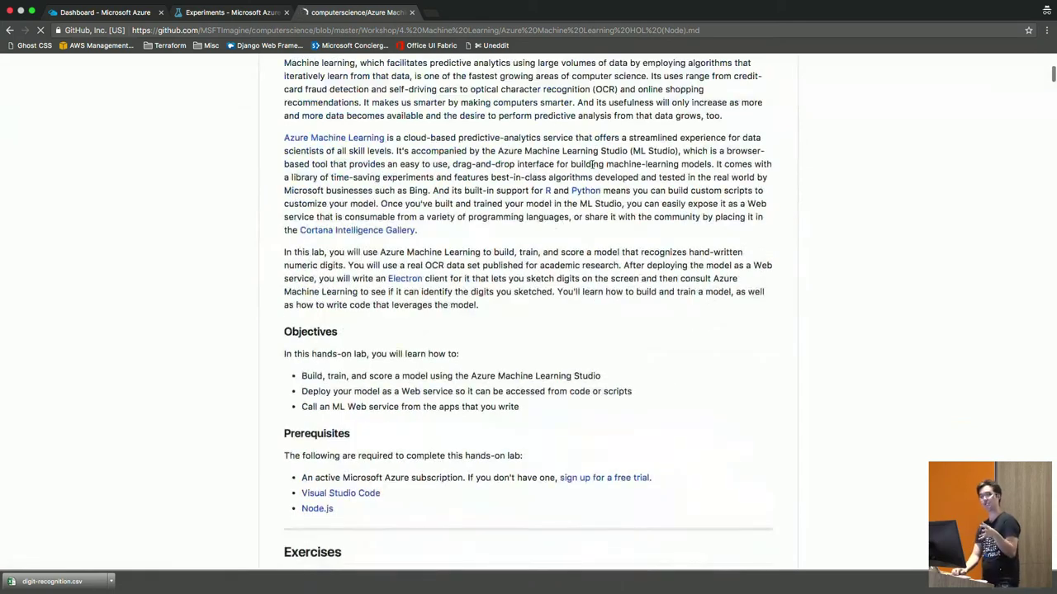
{"action": "scroll", "coordinate": [593, 165], "scroll_direction": "up", "scroll_amount": 1}
{"action": "scroll", "coordinate": [593, 165], "scroll_direction": "up", "scroll_amount": 2}
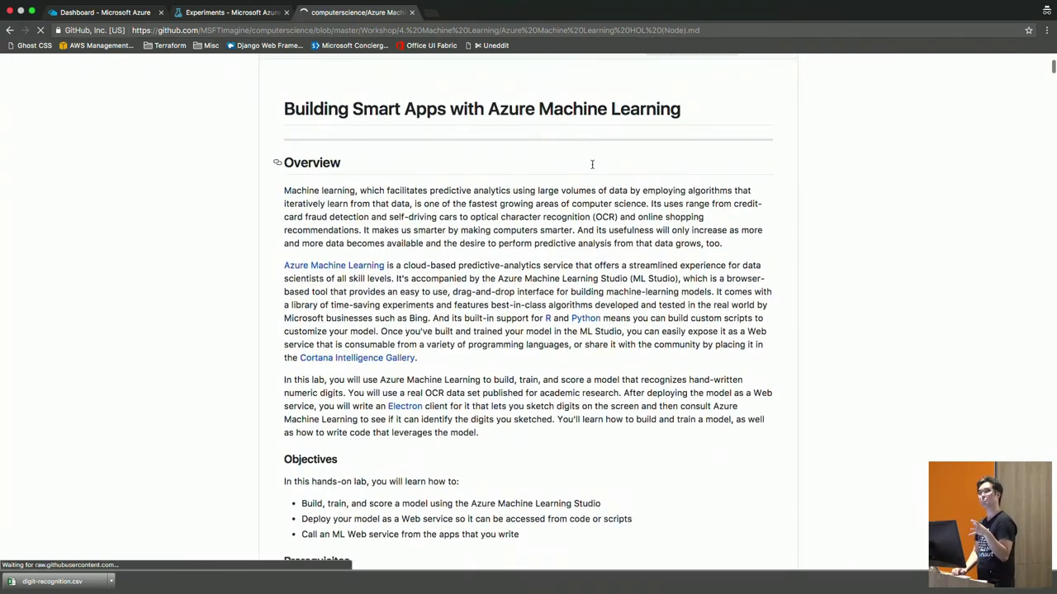
{"action": "scroll", "coordinate": [592, 167], "scroll_direction": "down", "scroll_amount": 1}
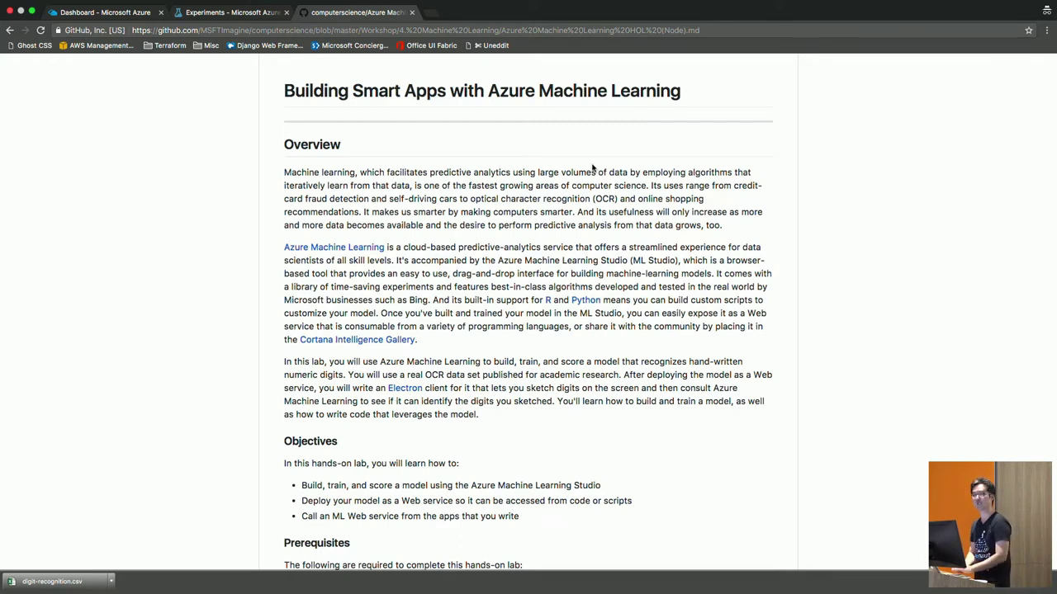
{"action": "scroll", "coordinate": [592, 167], "scroll_direction": "down", "scroll_amount": 1}
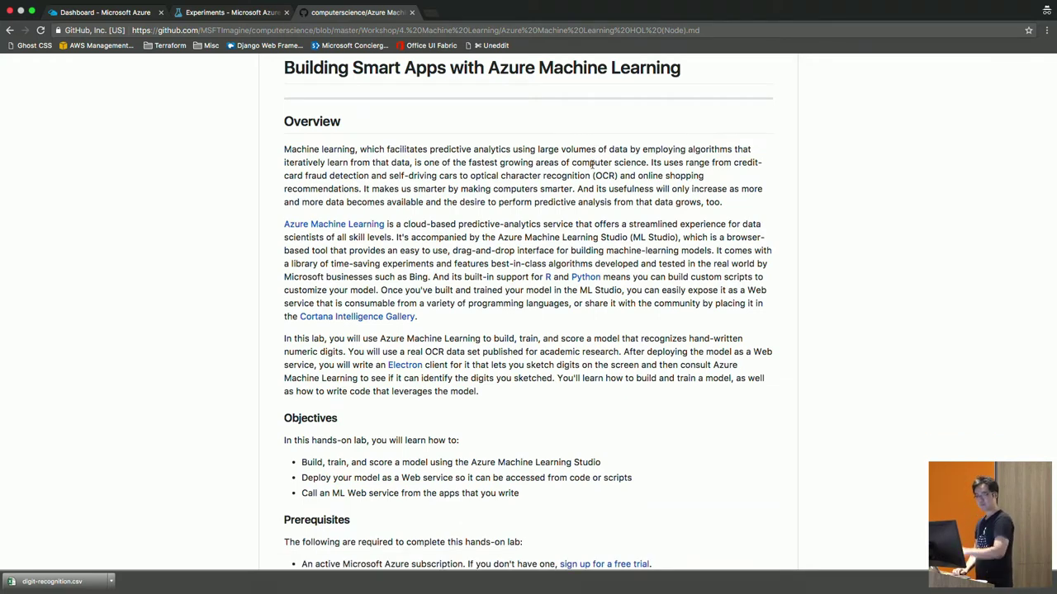
{"action": "scroll", "coordinate": [592, 165], "scroll_direction": "up", "scroll_amount": 3}
{"action": "scroll", "coordinate": [592, 164], "scroll_direction": "up", "scroll_amount": 2}
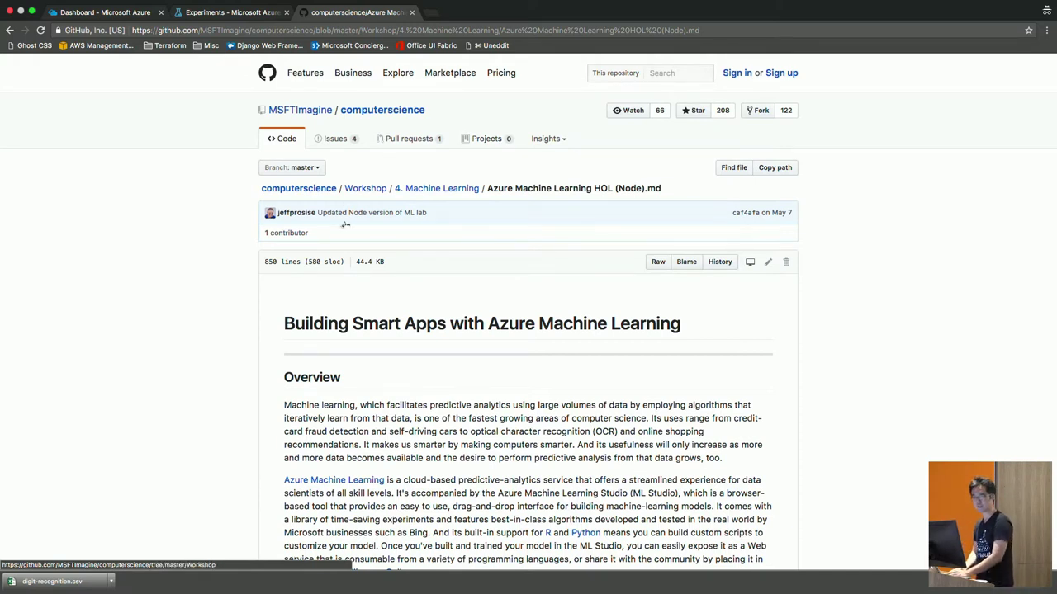
Look through the lab folders in the repository's Workshop directory, and close GitHub to return to the experiment
{"action": "left_click", "coordinate": [366, 187]}
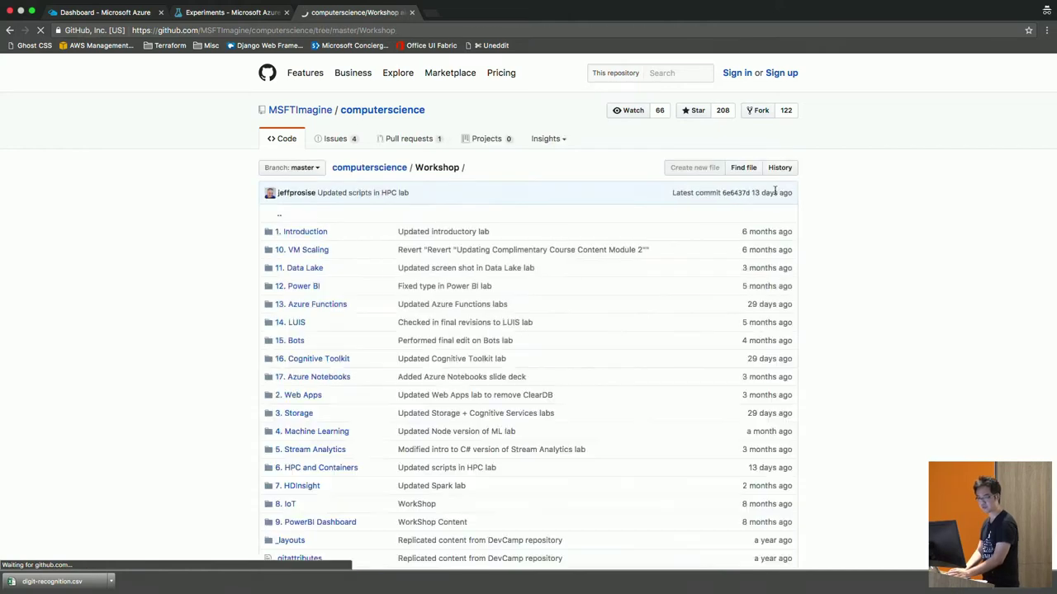
{"action": "scroll", "coordinate": [821, 203], "scroll_direction": "down", "scroll_amount": 3}
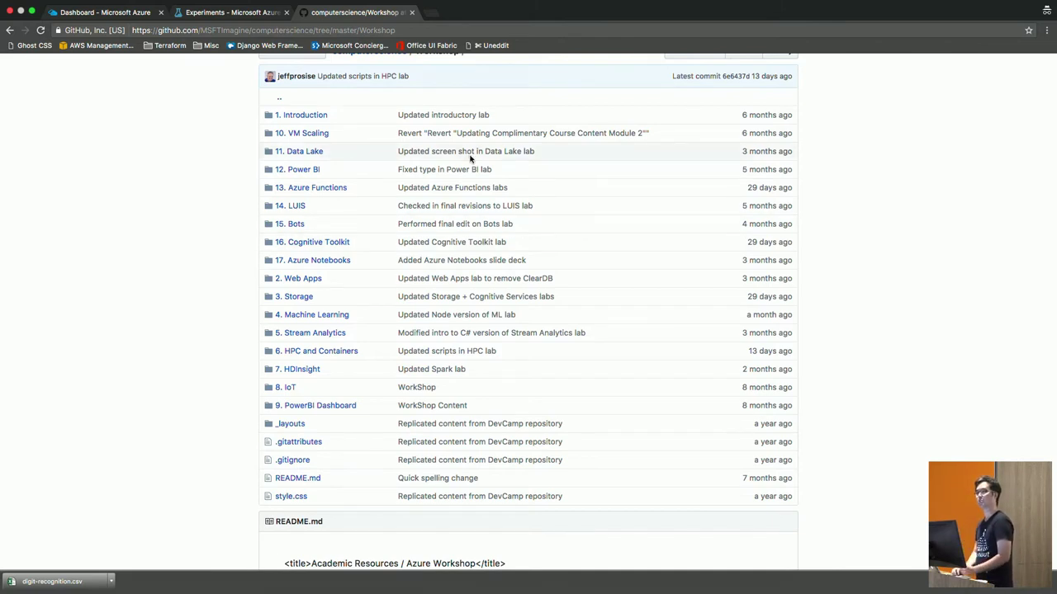
{"action": "left_click", "coordinate": [412, 12]}
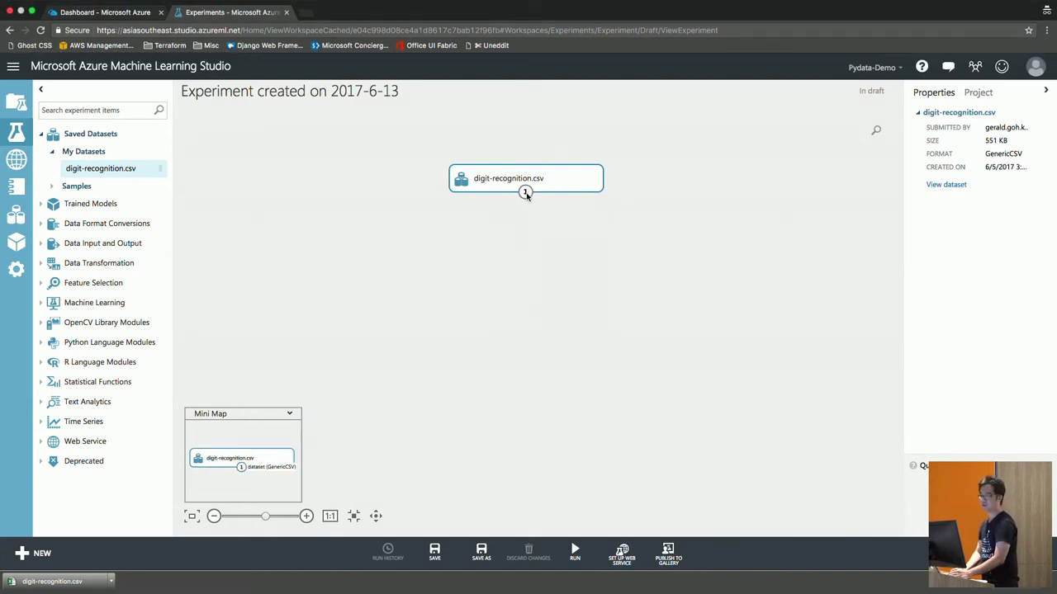
Visualize the digit-recognition.csv dataset output to view its columns, and close the visualization
{"action": "right_click", "coordinate": [526, 193]}
{"action": "left_click", "coordinate": [575, 226]}
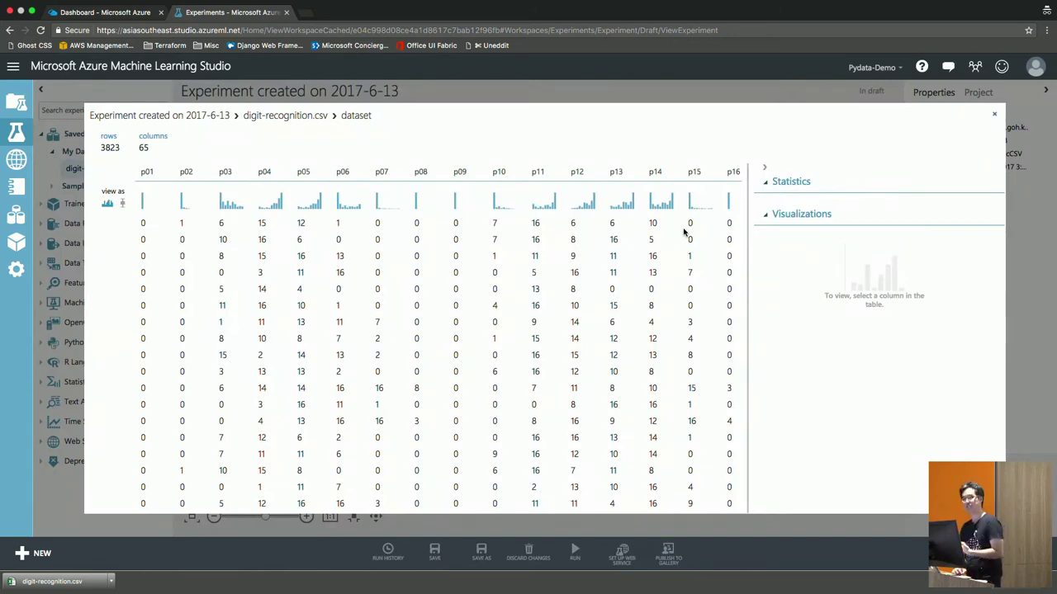
{"action": "scroll", "coordinate": [502, 283], "scroll_direction": "right", "scroll_amount": 10}
{"action": "scroll", "coordinate": [503, 283], "scroll_direction": "left", "scroll_amount": 10}
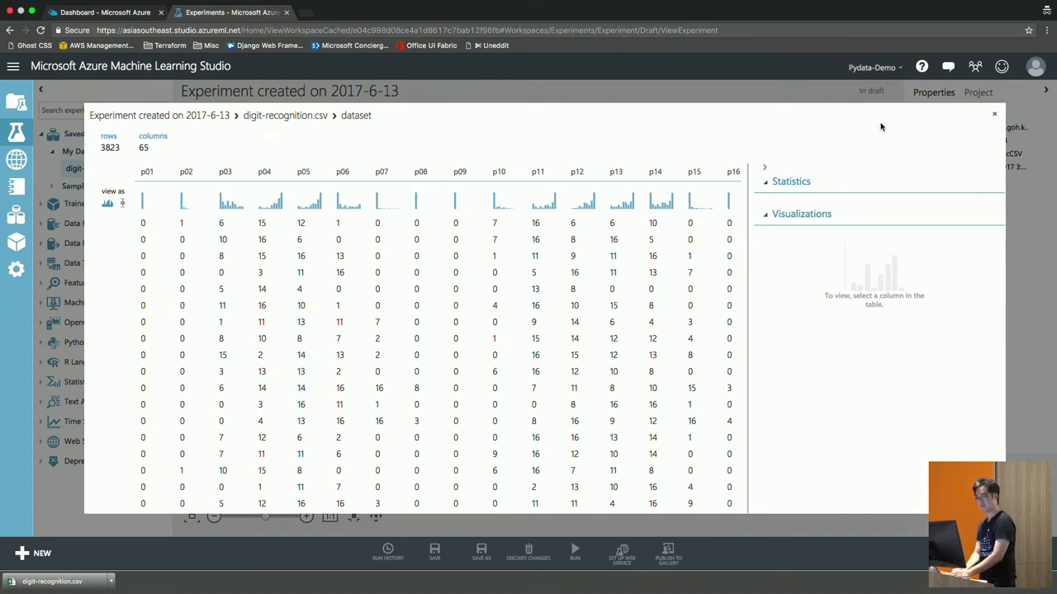
{"action": "left_click", "coordinate": [994, 114]}
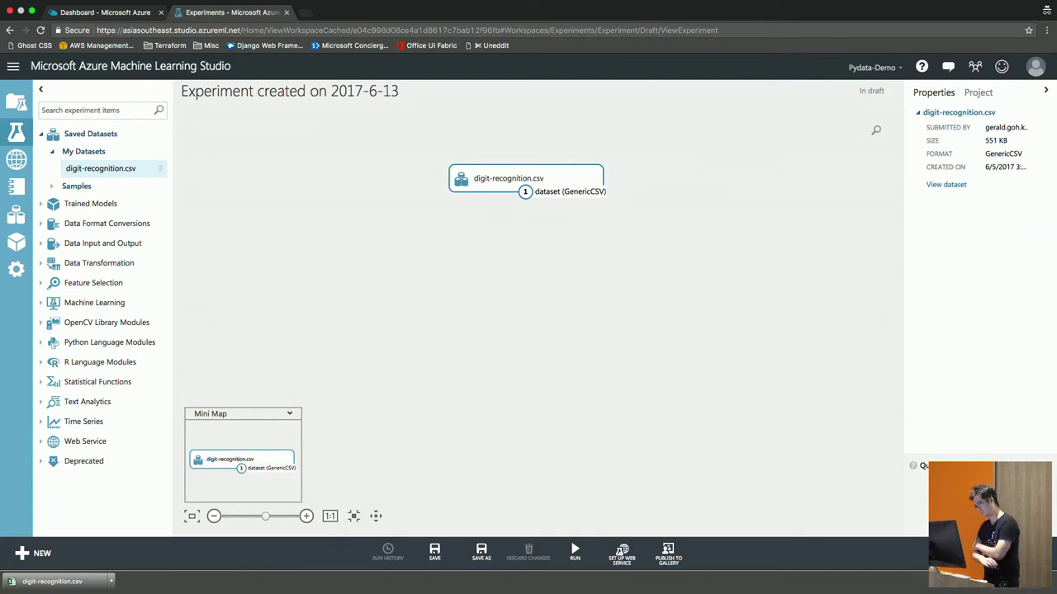
Visualize the digit-recognition.csv output again, examine the p01 to p64 columns and the digit column's values, and close the view
{"action": "right_click", "coordinate": [521, 192]}
{"action": "left_click", "coordinate": [494, 171]}
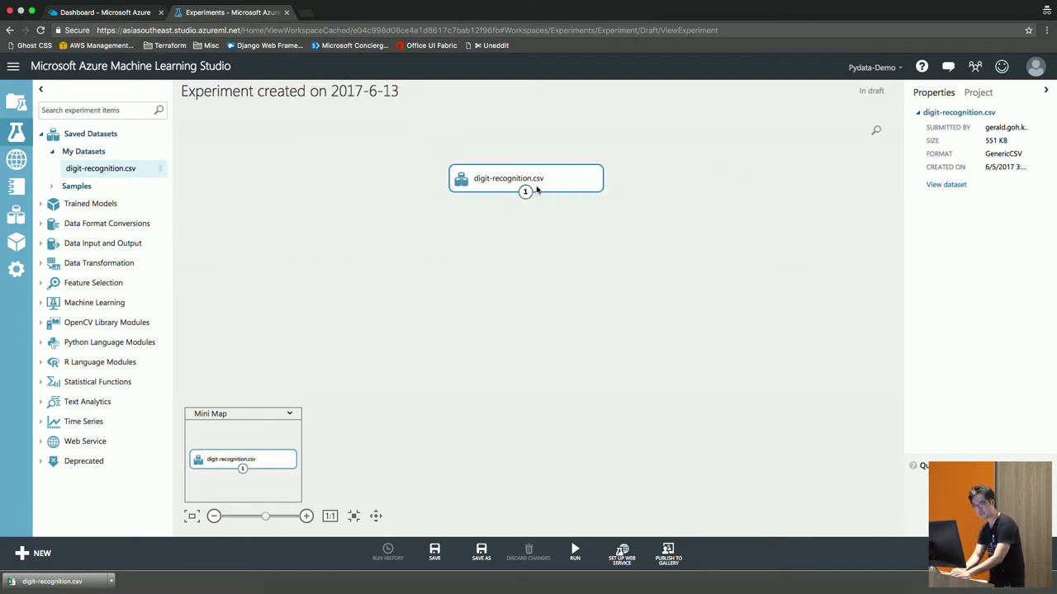
{"action": "right_click", "coordinate": [525, 193]}
{"action": "left_click", "coordinate": [627, 224]}
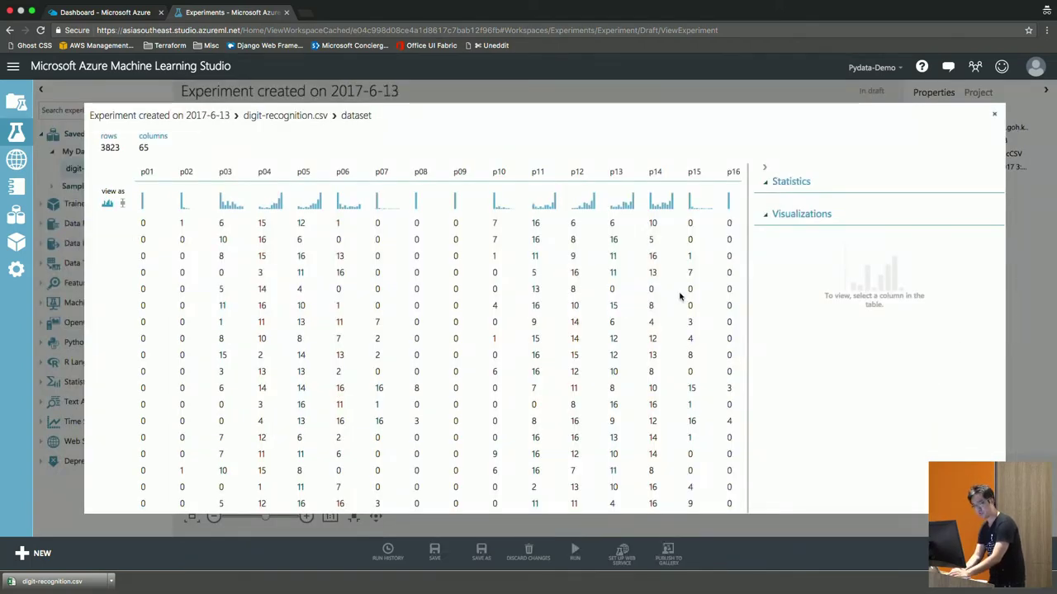
{"action": "scroll", "coordinate": [572, 304], "scroll_direction": "right", "scroll_amount": 15}
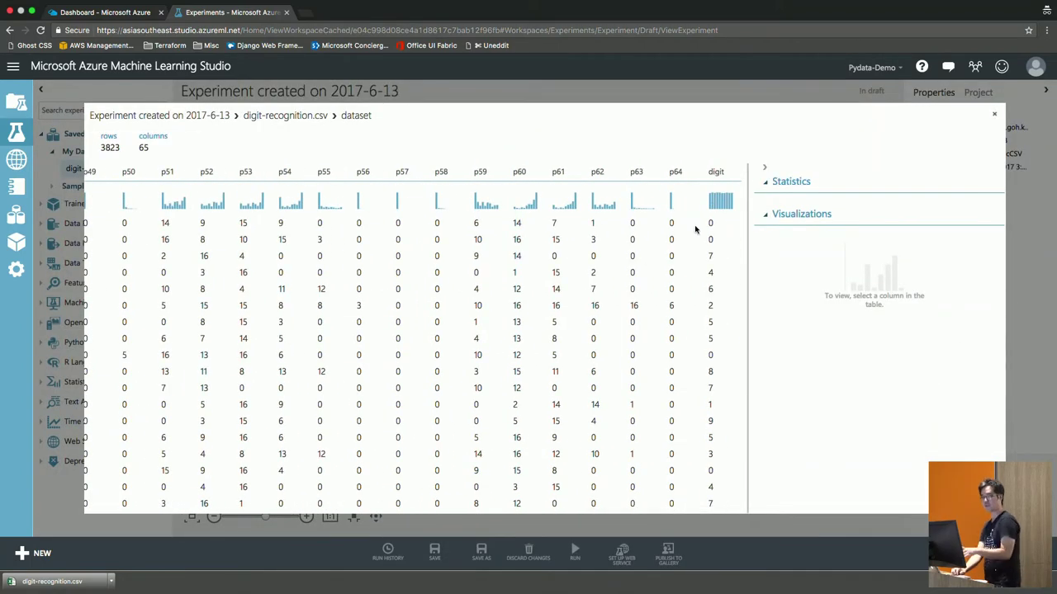
{"action": "scroll", "coordinate": [717, 234], "scroll_direction": "down", "scroll_amount": 5}
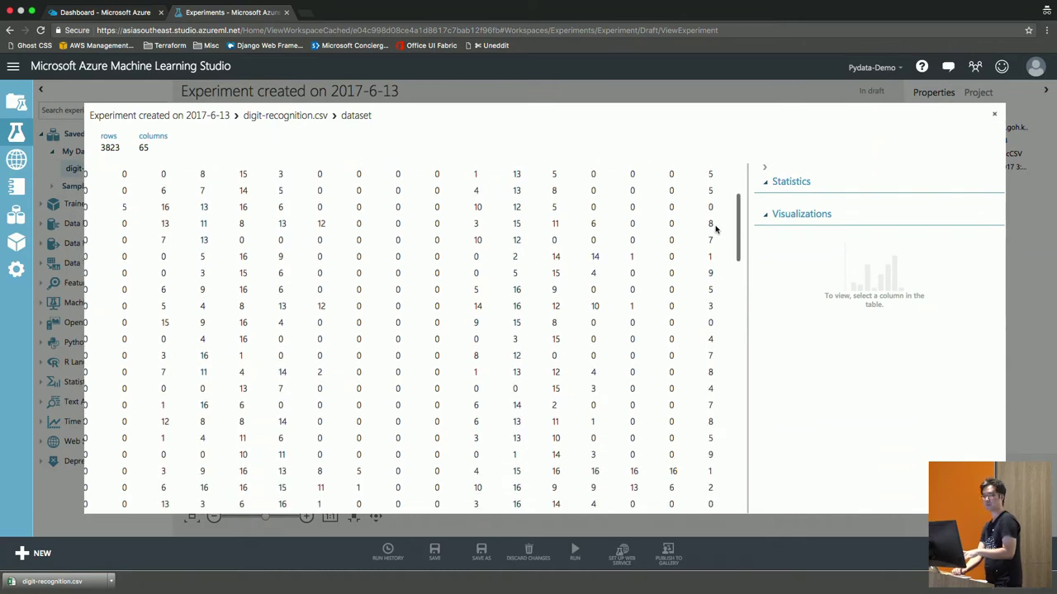
{"action": "scroll", "coordinate": [715, 228], "scroll_direction": "up", "scroll_amount": 5}
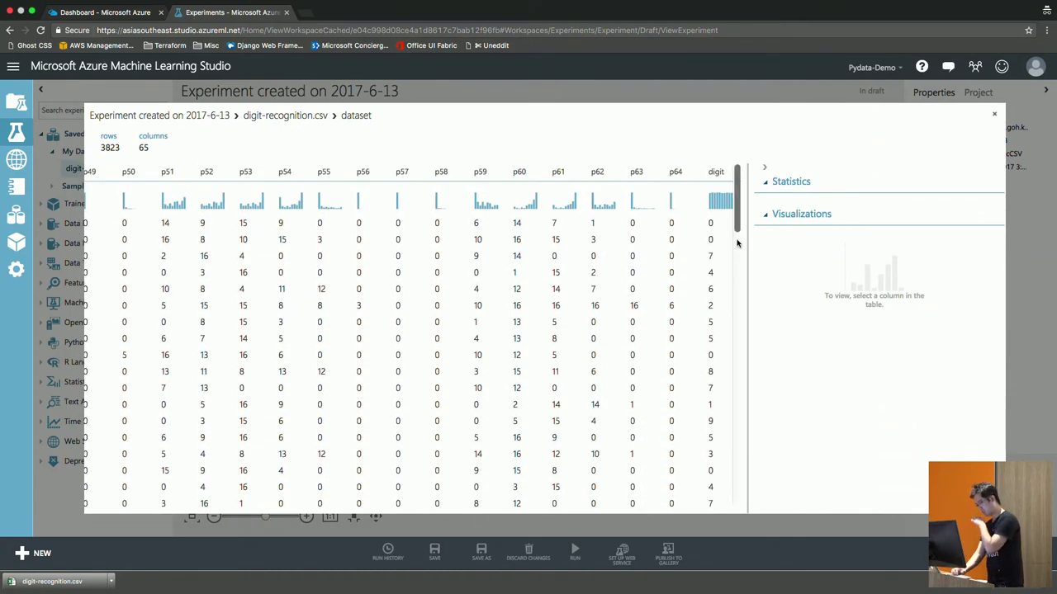
{"action": "scroll", "coordinate": [639, 248], "scroll_direction": "left", "scroll_amount": 20}
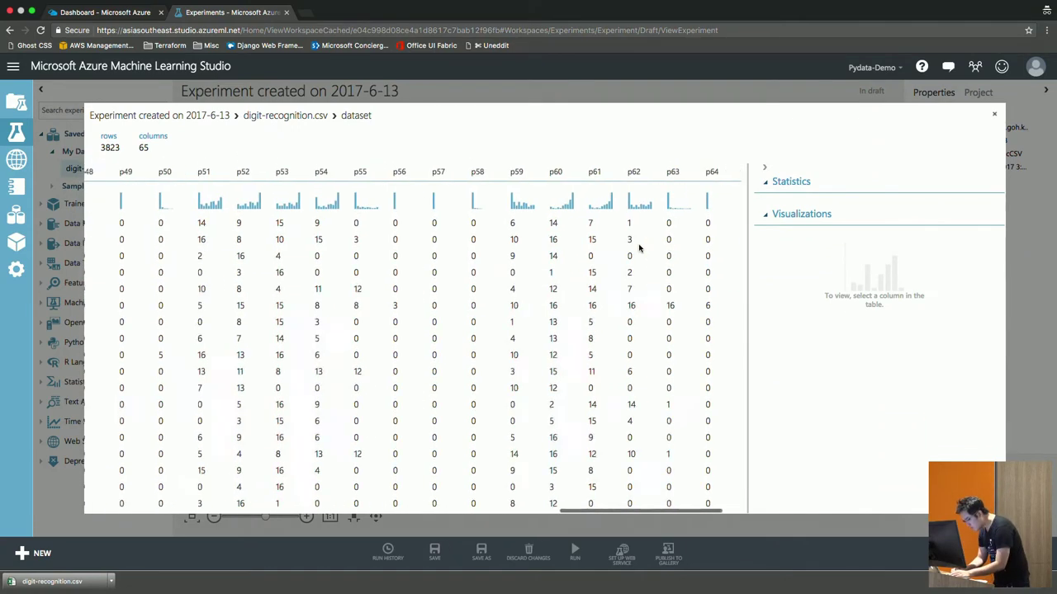
{"action": "scroll", "coordinate": [638, 247], "scroll_direction": "left", "scroll_amount": 10}
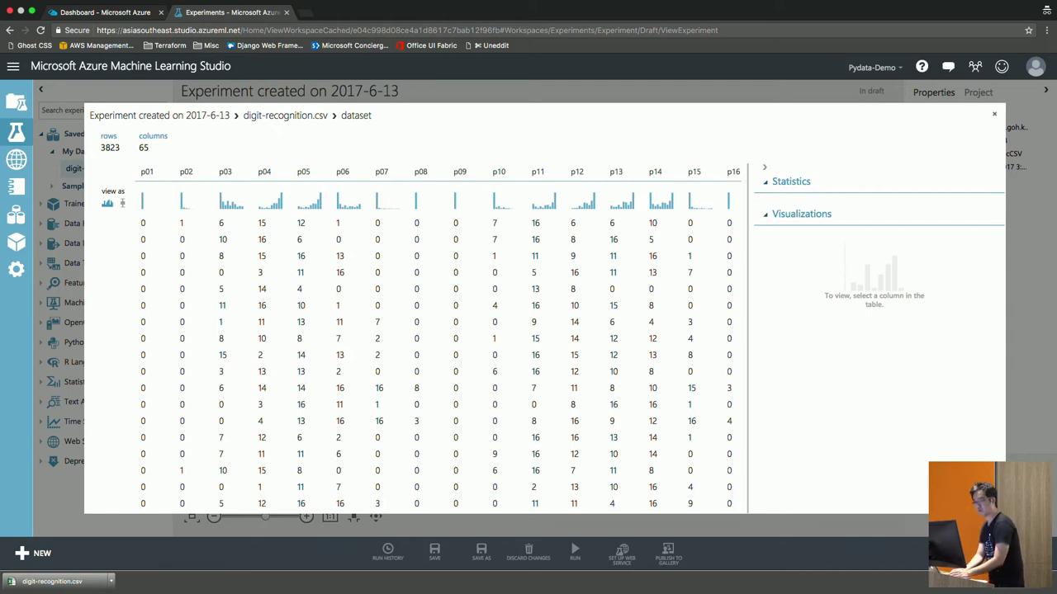
{"action": "scroll", "coordinate": [538, 294], "scroll_direction": "right", "scroll_amount": 20}
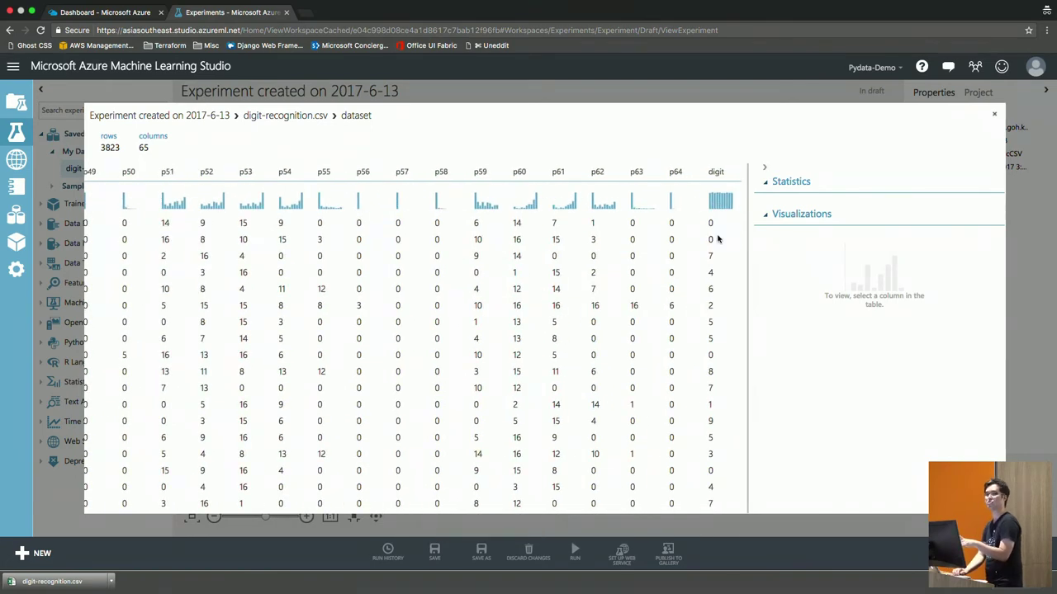
{"action": "scroll", "coordinate": [717, 239], "scroll_direction": "down", "scroll_amount": 10}
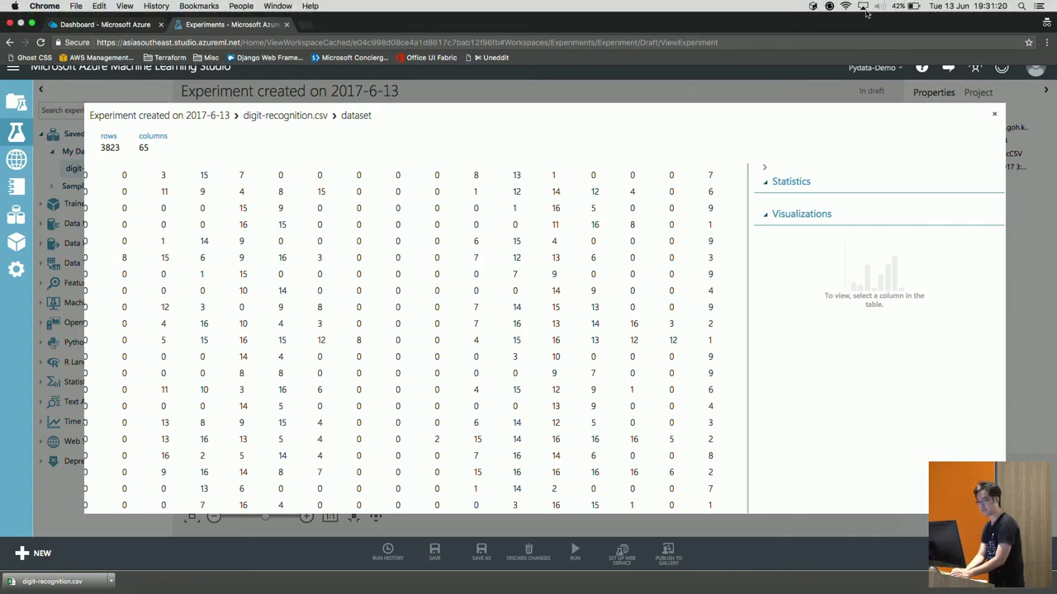
{"action": "left_click", "coordinate": [993, 117]}
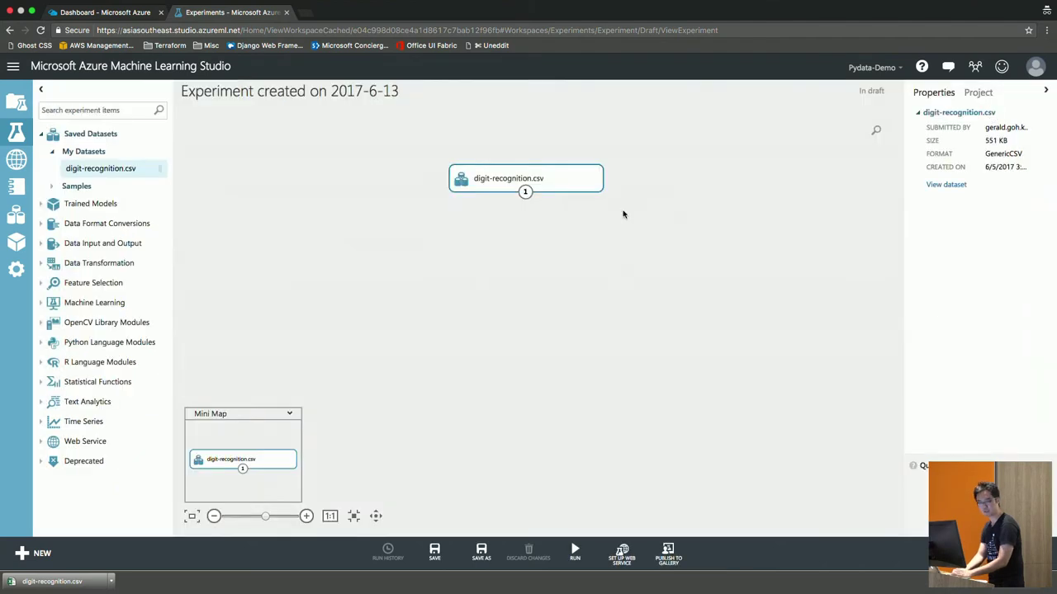
Find the Edit Metadata module by searching for "edit", place it below digit-recognition.csv and connect the dataset output to it
{"action": "left_click", "coordinate": [112, 114]}
{"action": "type", "text": "edit"}
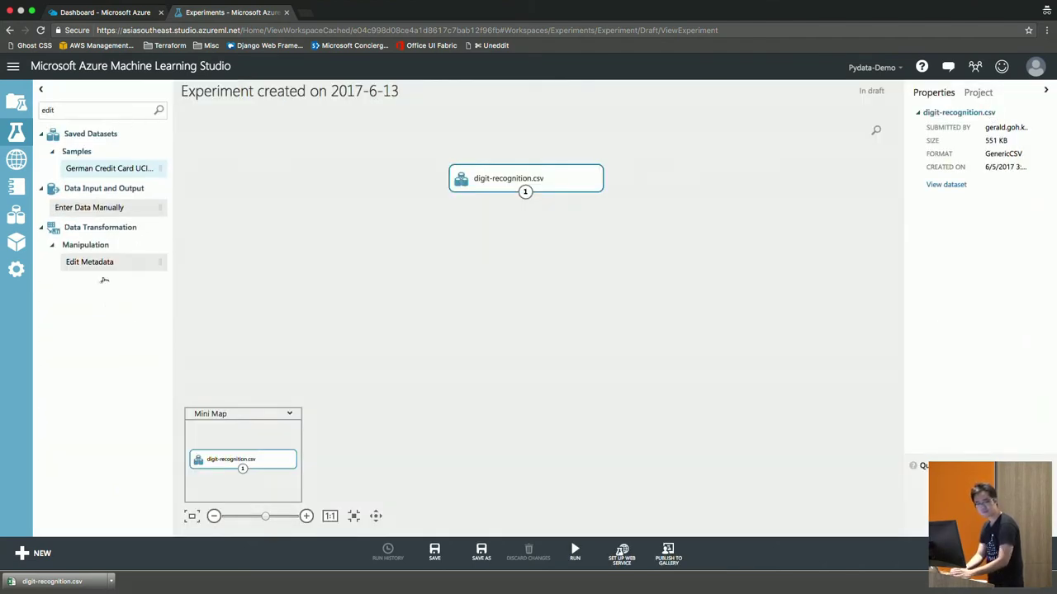
{"action": "left_click_drag", "start_coordinate": [113, 261], "coordinate": [523, 235]}
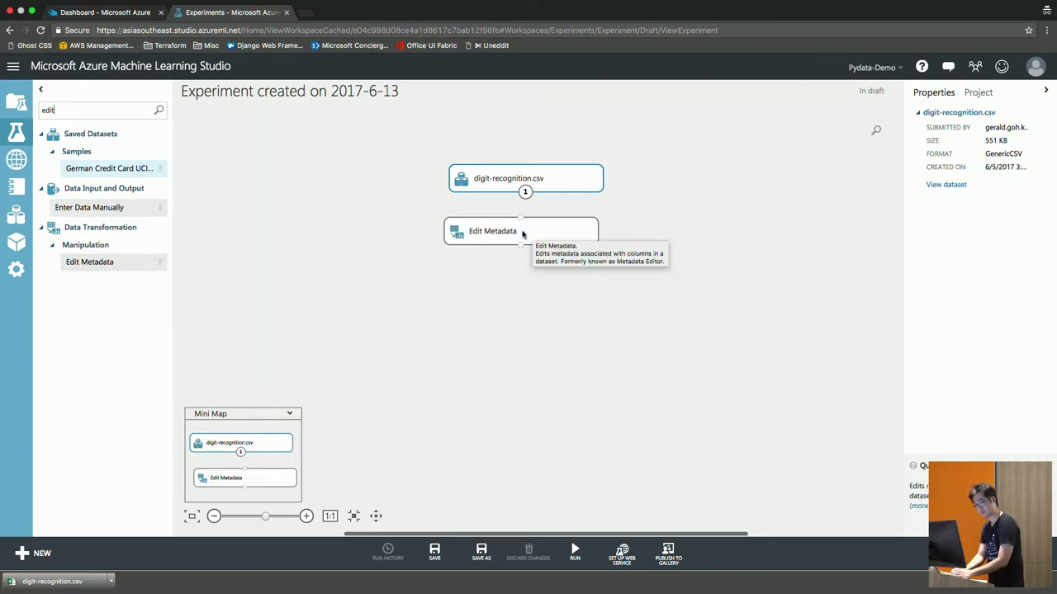
{"action": "left_click_drag", "start_coordinate": [523, 219], "coordinate": [524, 221]}
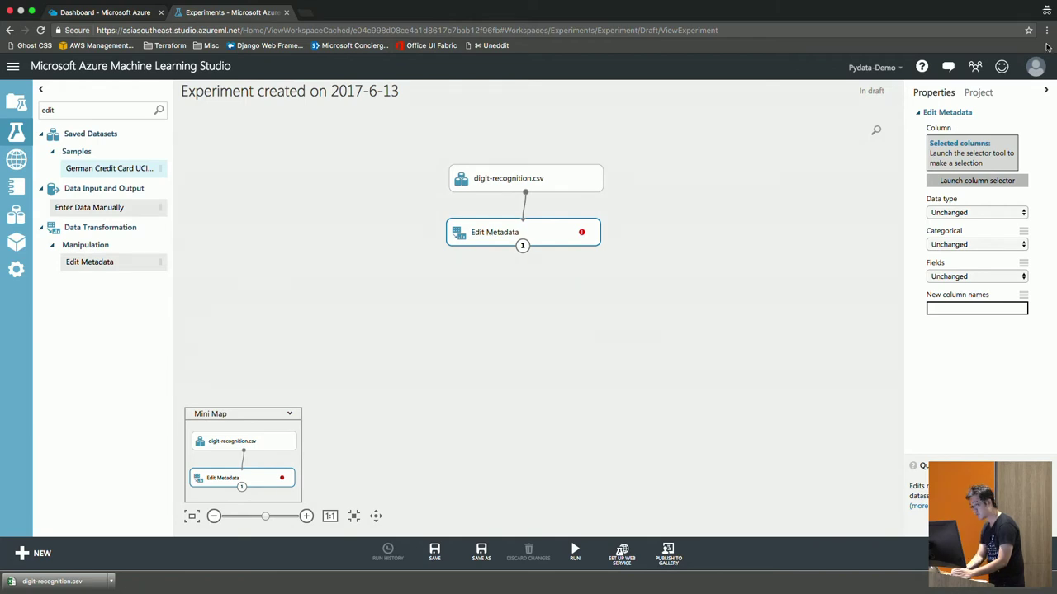
Choose digit as the only selected column for the Edit Metadata module
{"action": "left_click", "coordinate": [977, 180]}
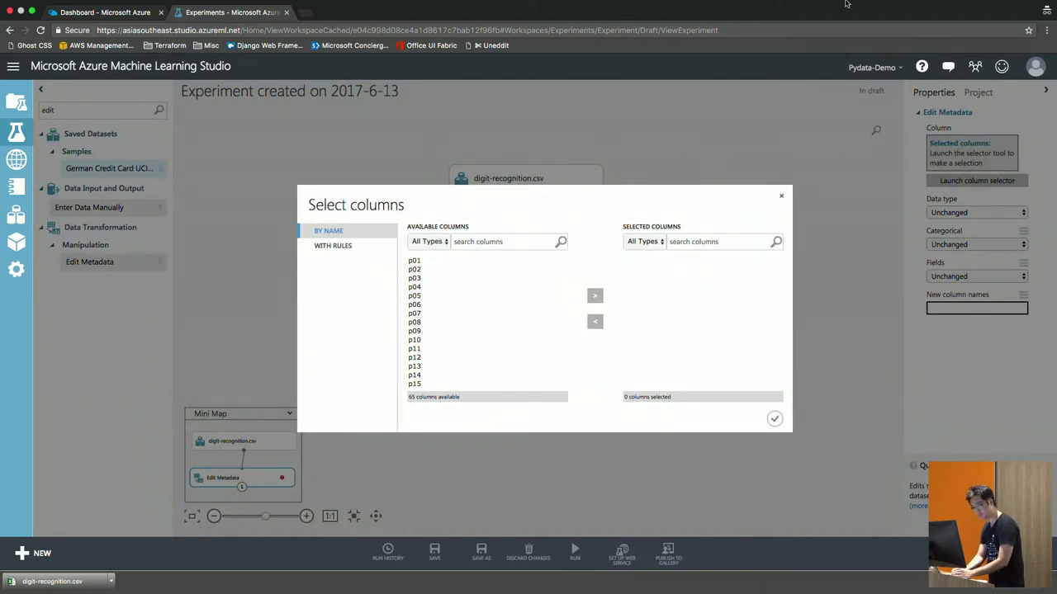
{"action": "scroll", "coordinate": [483, 330], "scroll_direction": "down", "scroll_amount": 10}
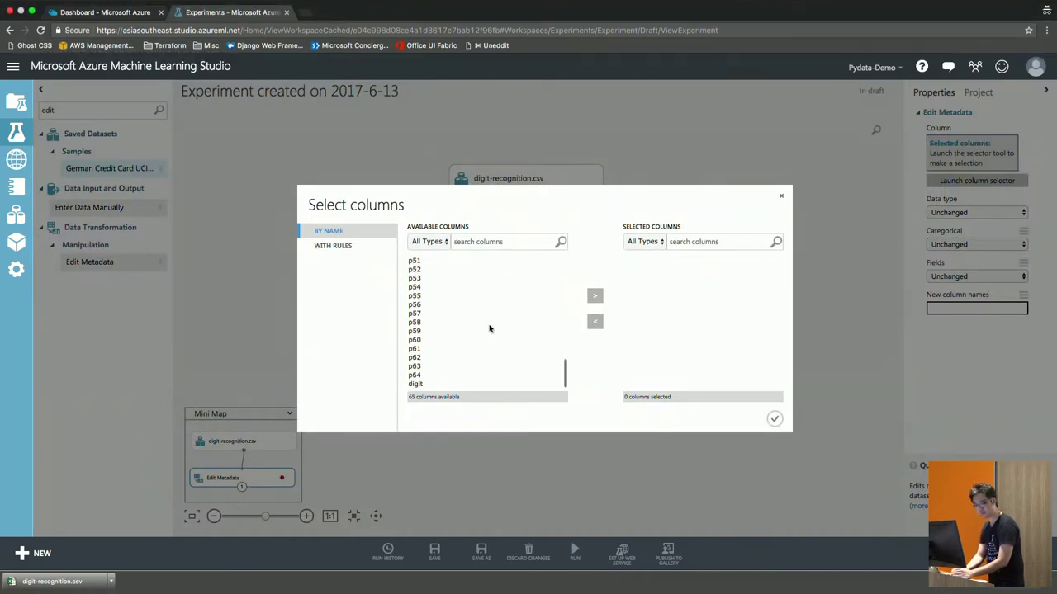
{"action": "left_click", "coordinate": [446, 385]}
{"action": "left_click", "coordinate": [595, 295]}
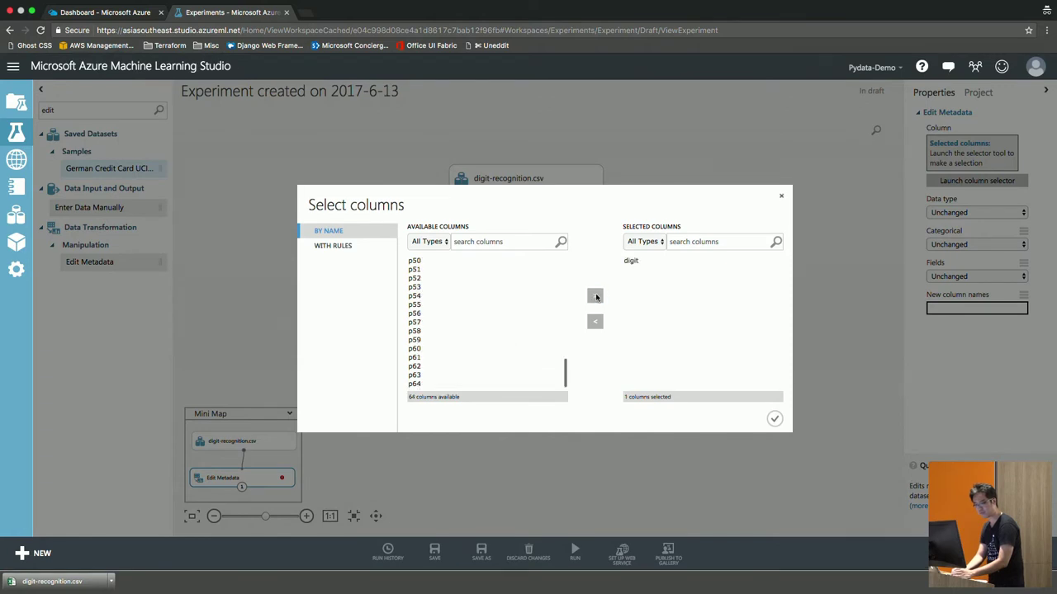
{"action": "left_click", "coordinate": [776, 420]}
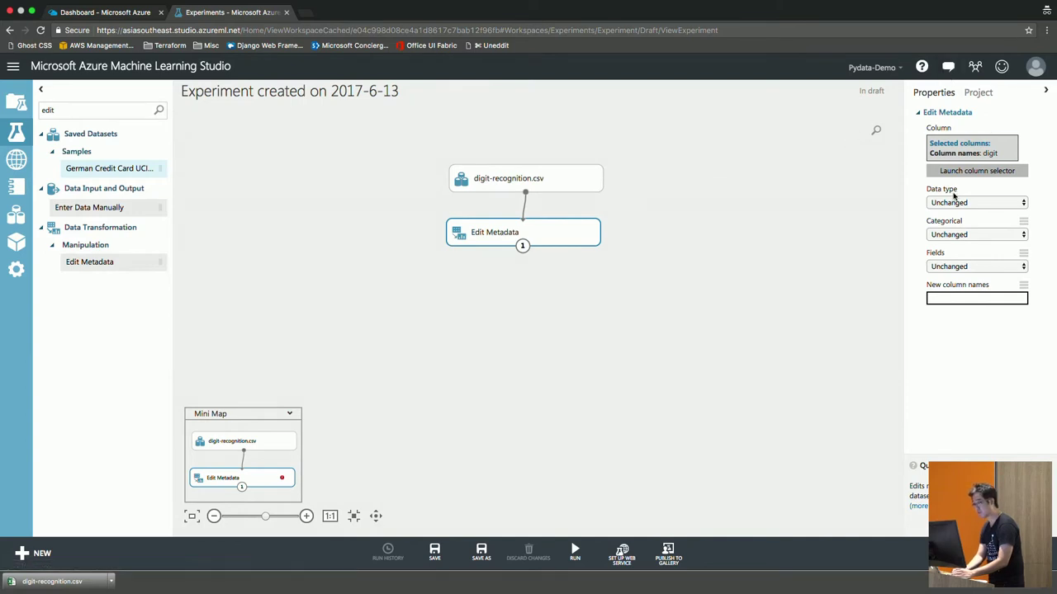
Set the Categorical option of Edit Metadata to Make categorical, and save the experiment draft
{"action": "left_click", "coordinate": [983, 233]}
{"action": "left_click", "coordinate": [981, 244]}
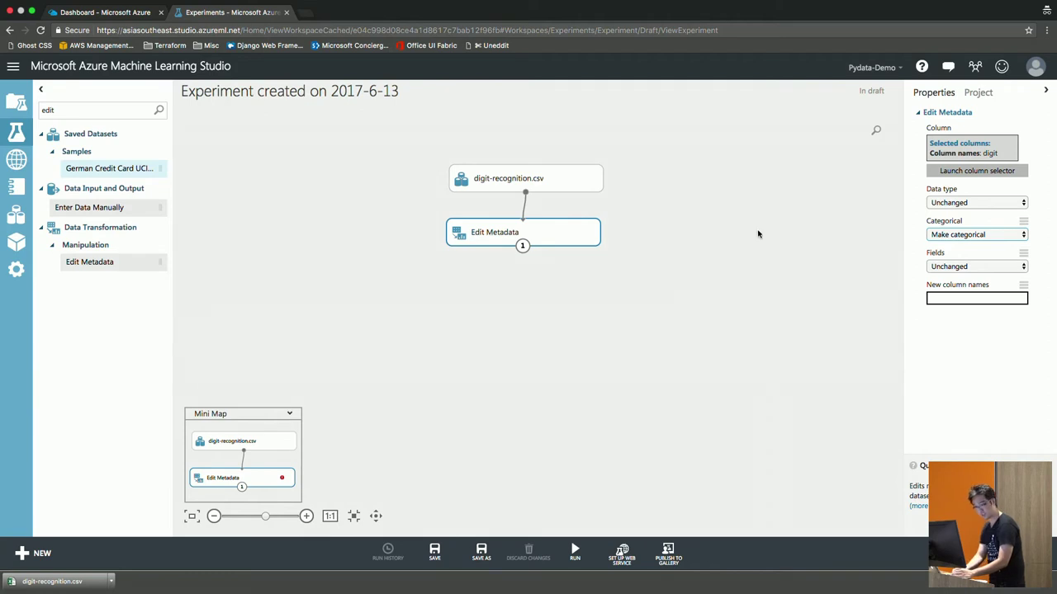
{"action": "left_click", "coordinate": [437, 567]}
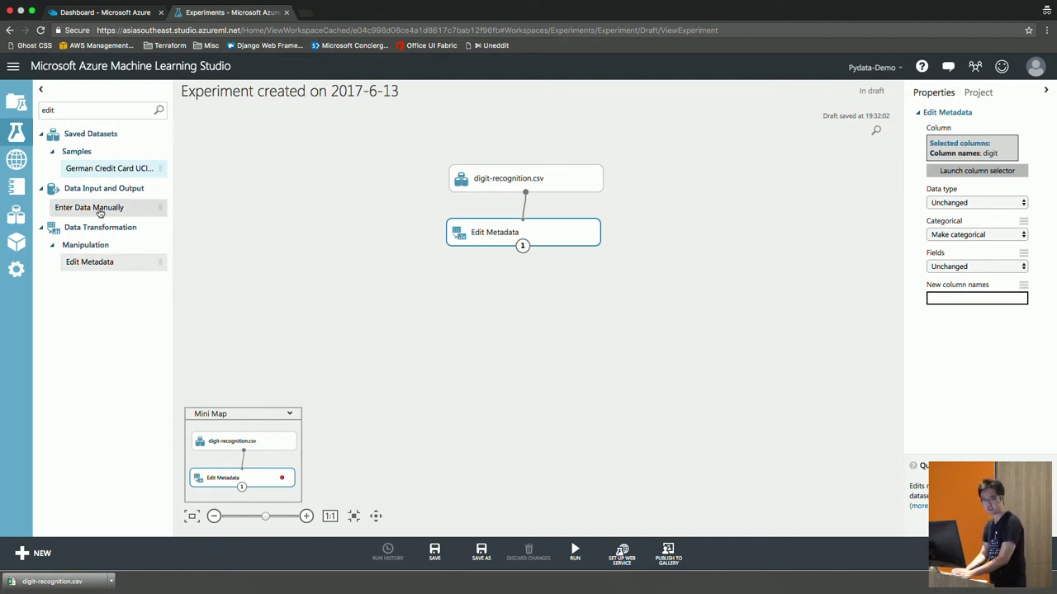
Find the Split Data module by searching for "split", and place it below Edit Metadata, connected to that module's output
{"action": "double_click", "coordinate": [71, 110]}
{"action": "key", "text": "BackSpace"}
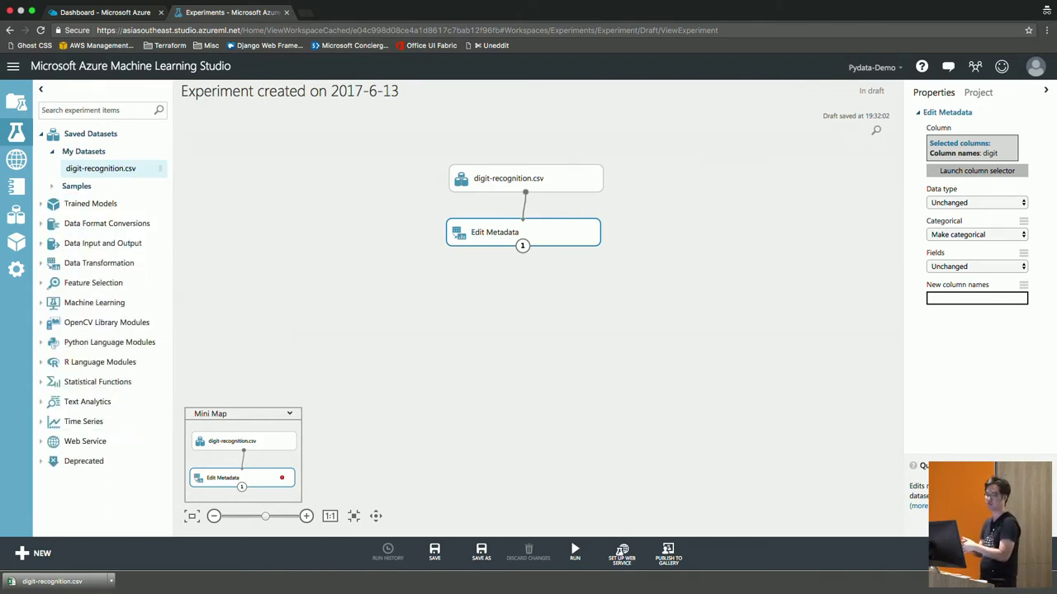
{"action": "type", "text": "split"}
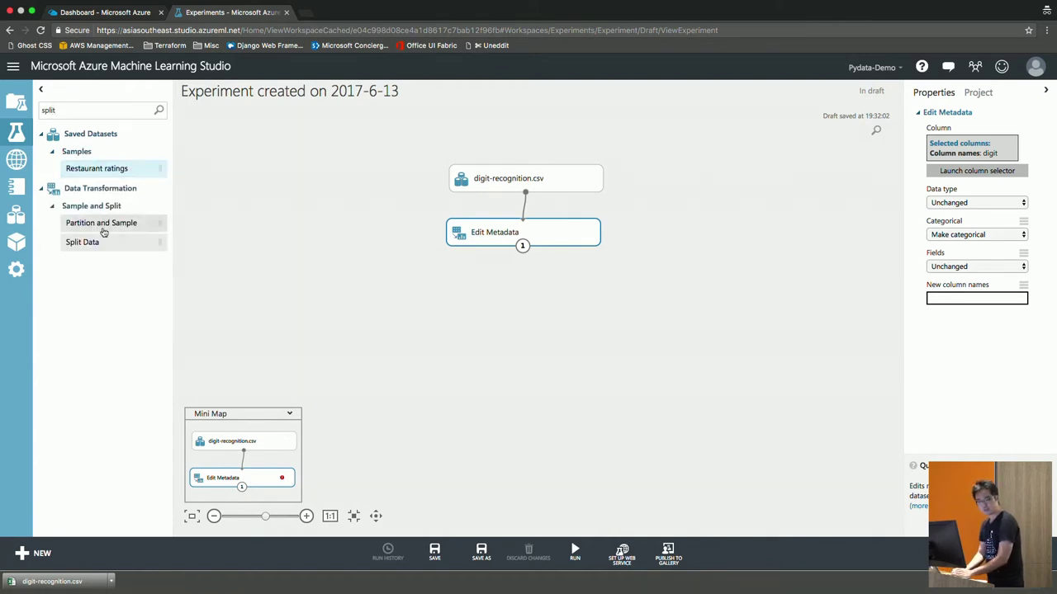
{"action": "left_click_drag", "start_coordinate": [106, 244], "coordinate": [514, 295]}
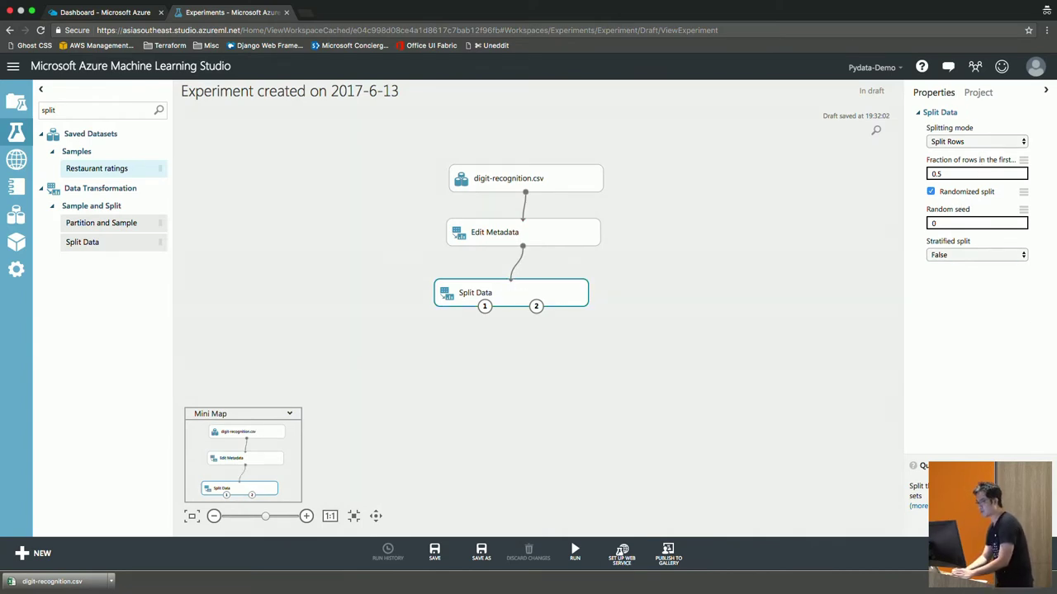
Set the Split Data module's fraction of rows in the first output to 0.8, and save the experiment draft
{"action": "left_click", "coordinate": [962, 173]}
{"action": "key", "text": "BackSpace"}
{"action": "type", "text": "8"}
{"action": "left_click", "coordinate": [985, 319]}
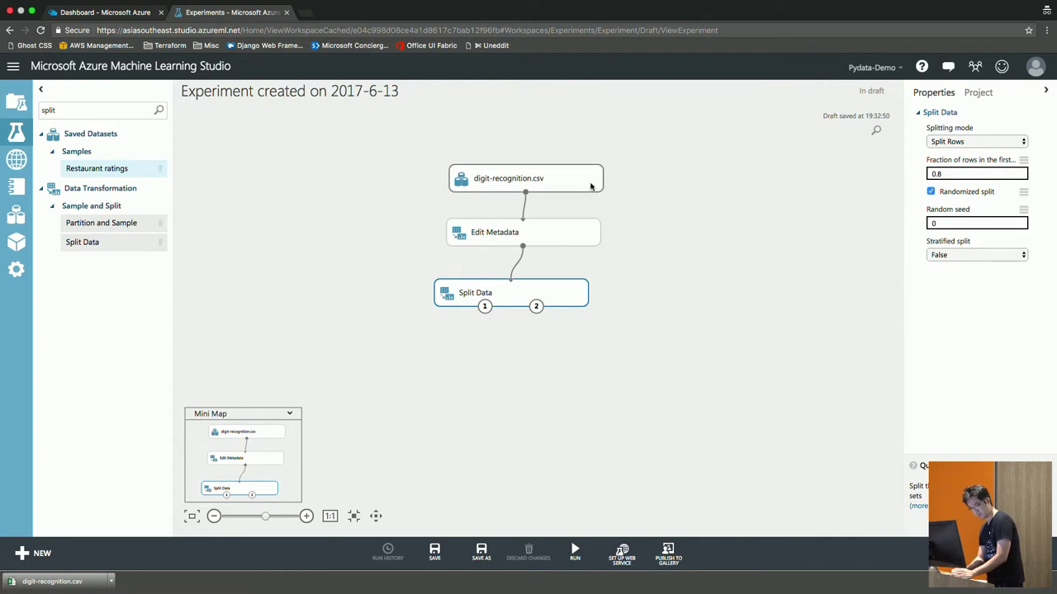
{"action": "left_click", "coordinate": [435, 552]}
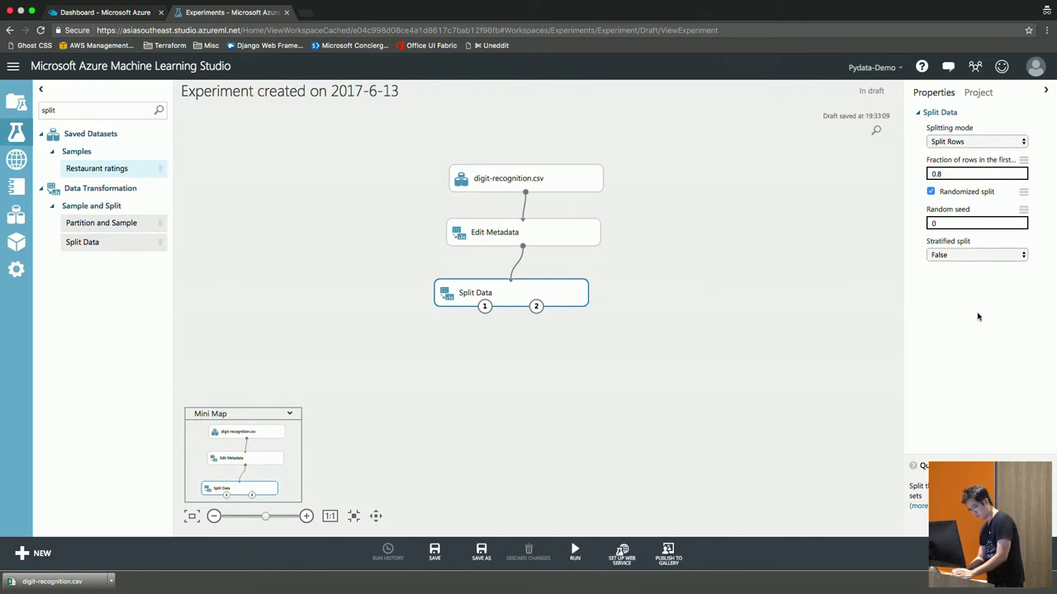
Find the Train Model module by searching for "train", place it below Split Data, and connect Split Data's first output to its second input
{"action": "left_click", "coordinate": [108, 110]}
{"action": "key", "text": "BackSpace"}
{"action": "key", "text": "BackSpace"}
{"action": "key", "text": "BackSpace"}
{"action": "key", "text": "BackSpace"}
{"action": "key", "text": "BackSpace"}
{"action": "type", "text": "train"}
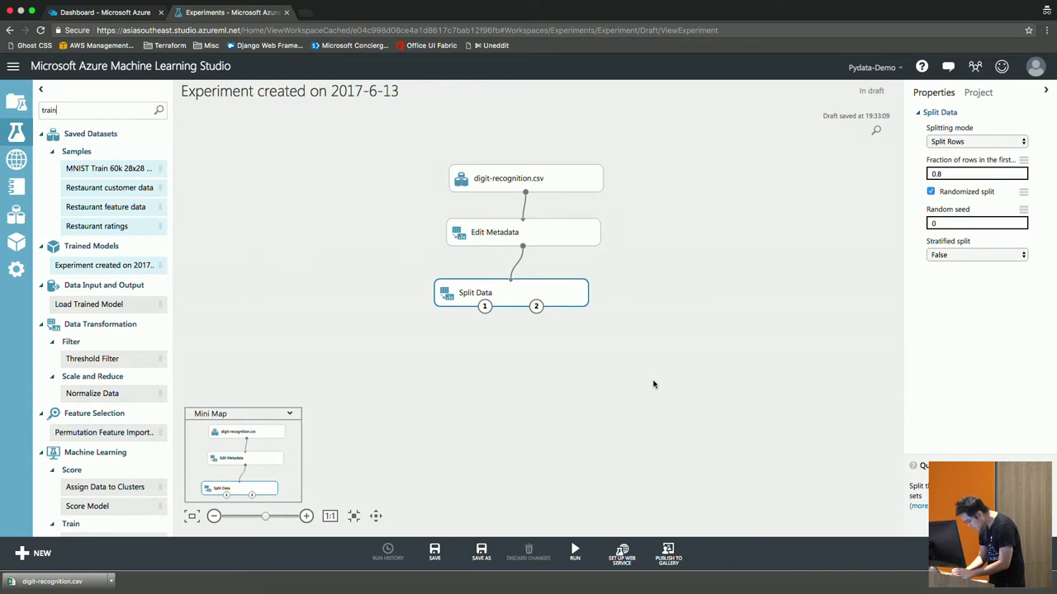
{"action": "scroll", "coordinate": [116, 285], "scroll_direction": "down", "scroll_amount": 2}
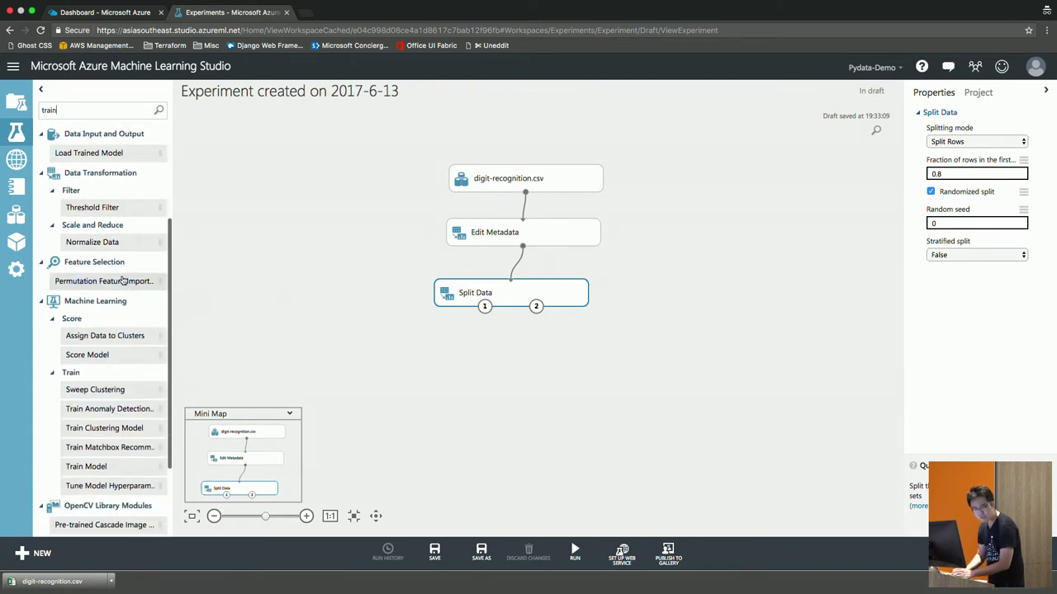
{"action": "scroll", "coordinate": [132, 392], "scroll_direction": "down", "scroll_amount": 2}
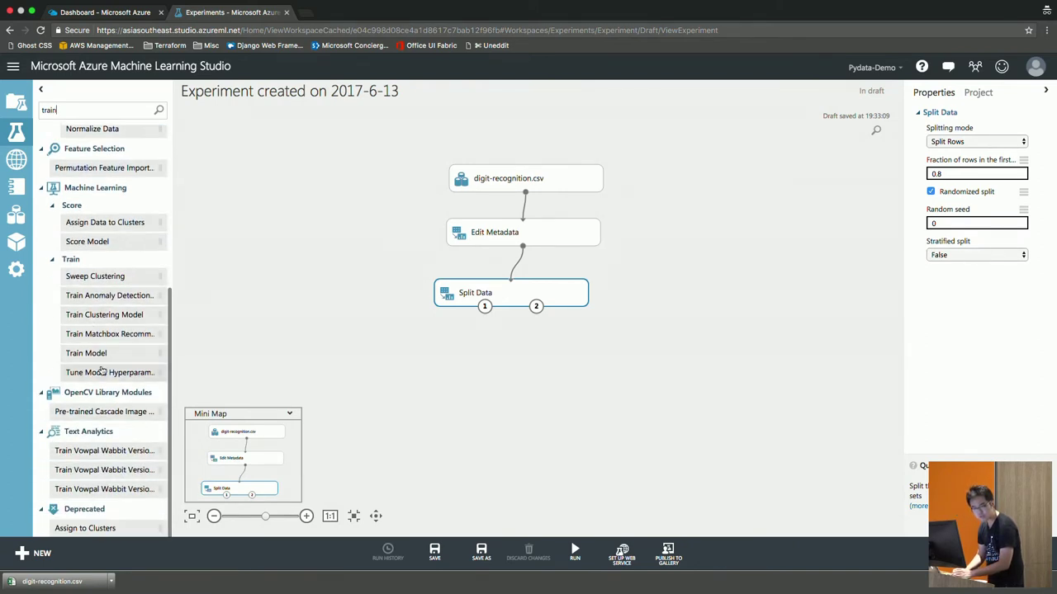
{"action": "left_click_drag", "start_coordinate": [107, 361], "coordinate": [403, 366]}
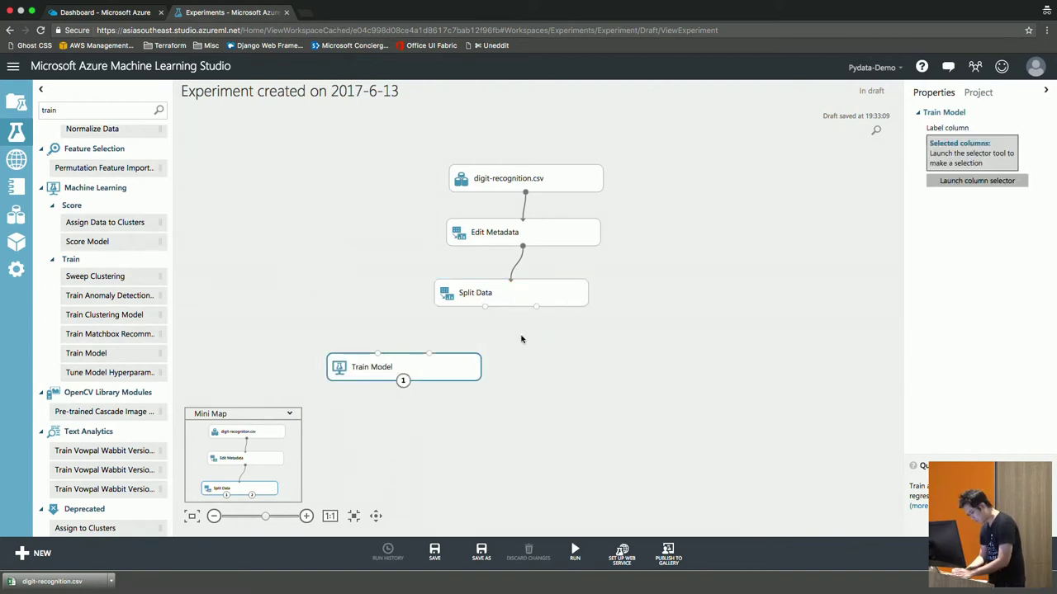
{"action": "left_click_drag", "start_coordinate": [485, 307], "coordinate": [416, 337]}
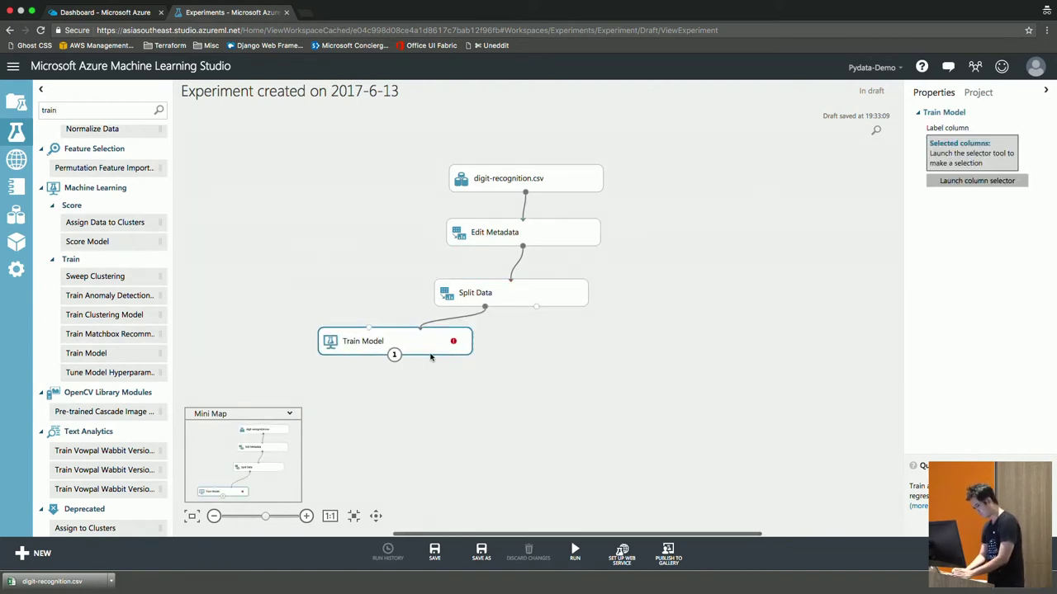
Choose digit as the label column for the Train Model module
{"action": "left_click", "coordinate": [962, 182]}
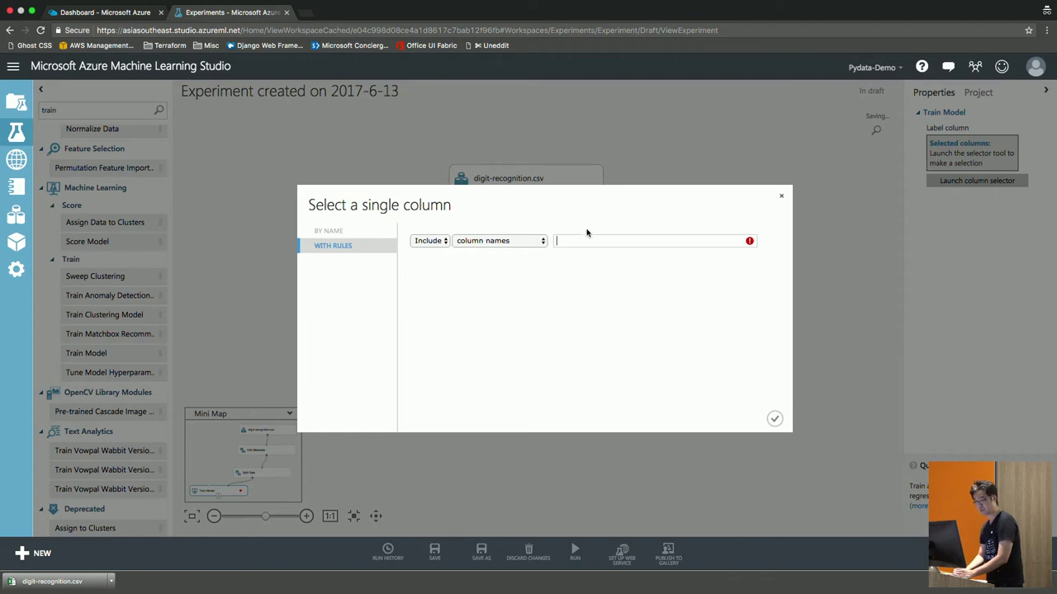
{"action": "type", "text": "l"}
{"action": "key", "text": "BackSpace"}
{"action": "type", "text": "di"}
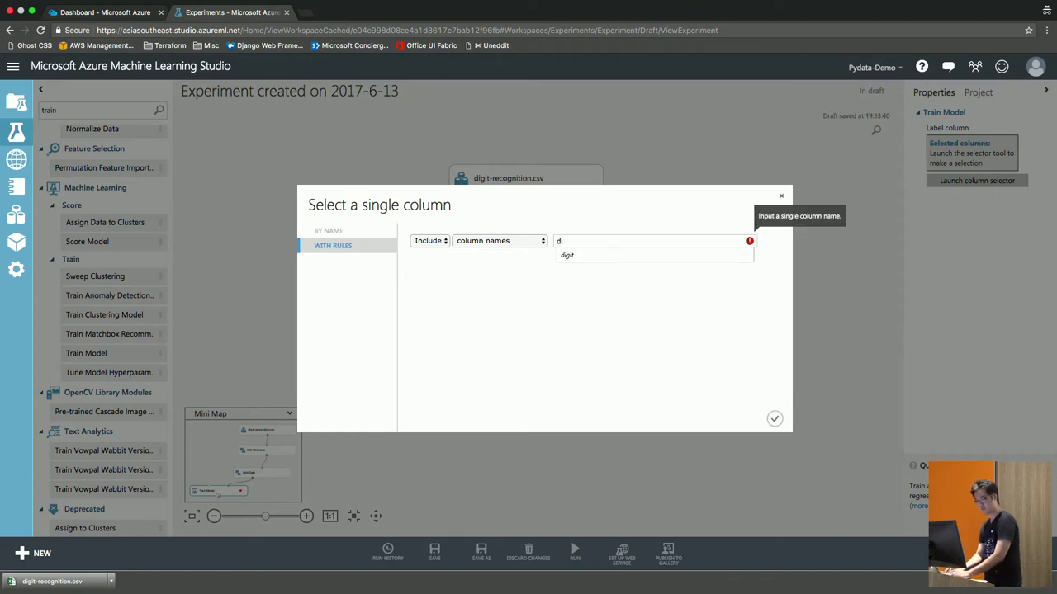
{"action": "key", "text": "Return"}
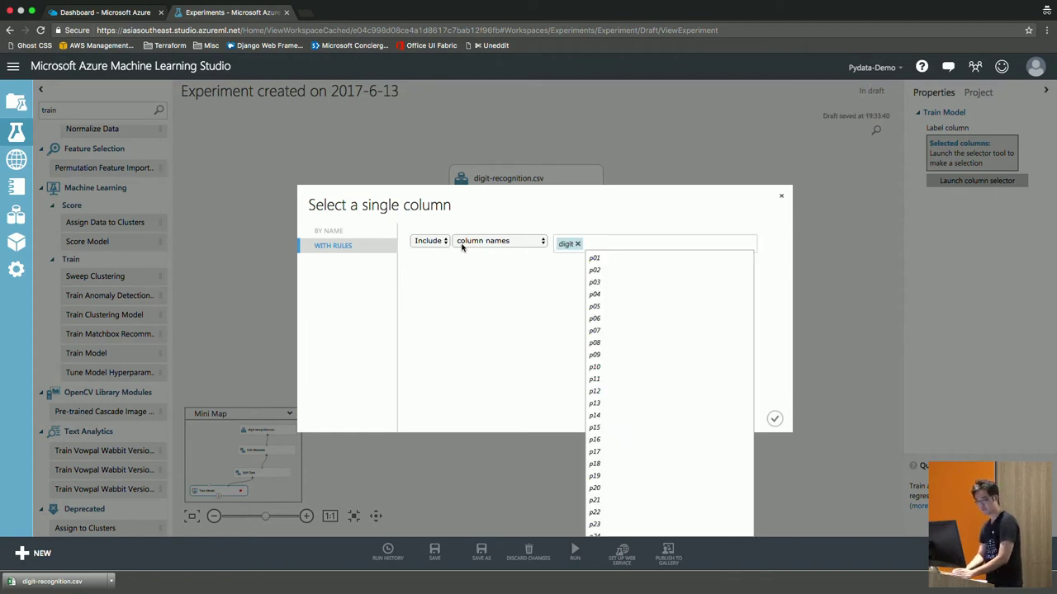
{"action": "left_click", "coordinate": [418, 288]}
{"action": "left_click", "coordinate": [774, 419]}
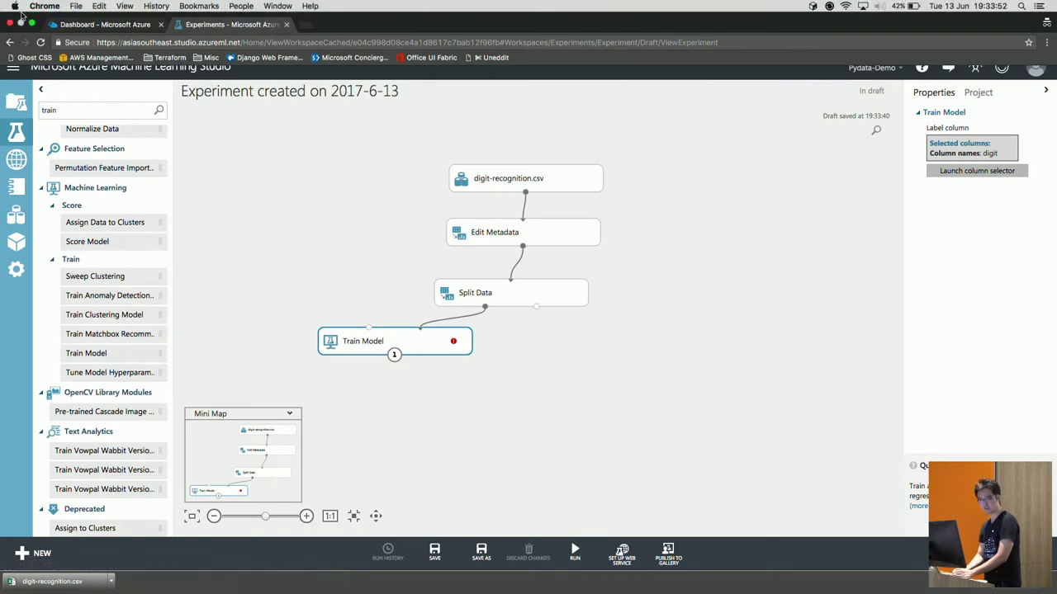
Search for "multi", add Multiclass Logistic Regression above Train Model and connect it to the first input, then save and run the experiment
{"action": "left_click", "coordinate": [103, 109]}
{"action": "key", "text": "BackSpace"}
{"action": "key", "text": "BackSpace"}
{"action": "key", "text": "BackSpace"}
{"action": "key", "text": "BackSpace"}
{"action": "key", "text": "BackSpace"}
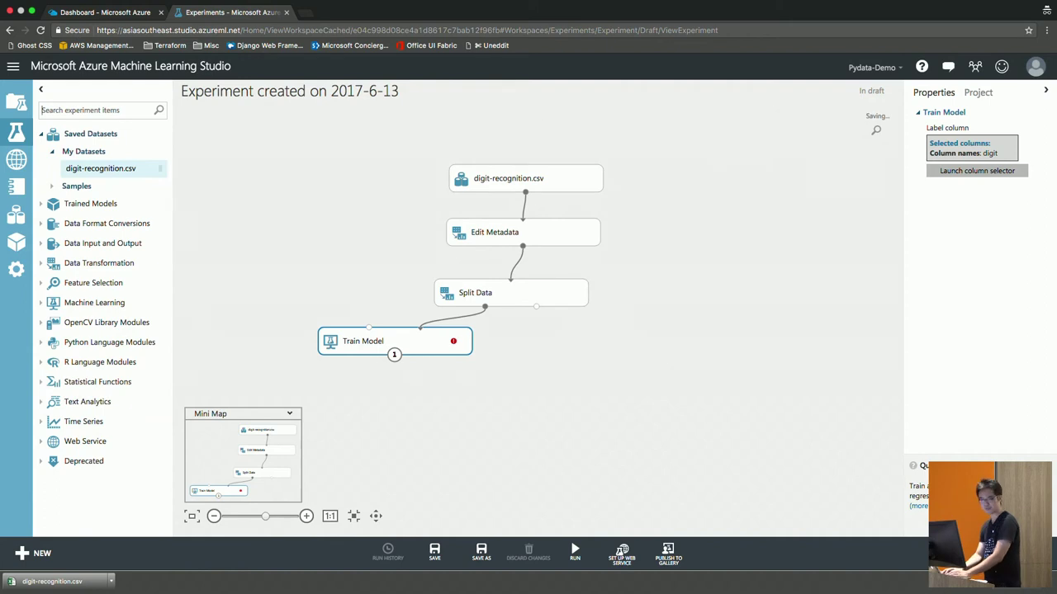
{"action": "type", "text": "m"}
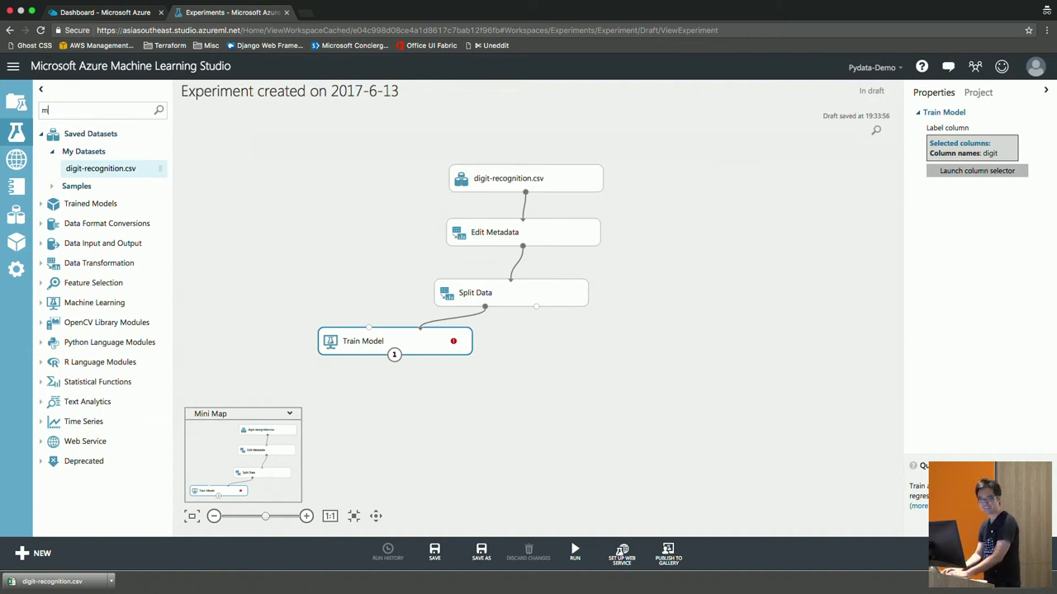
{"action": "type", "text": "ulti"}
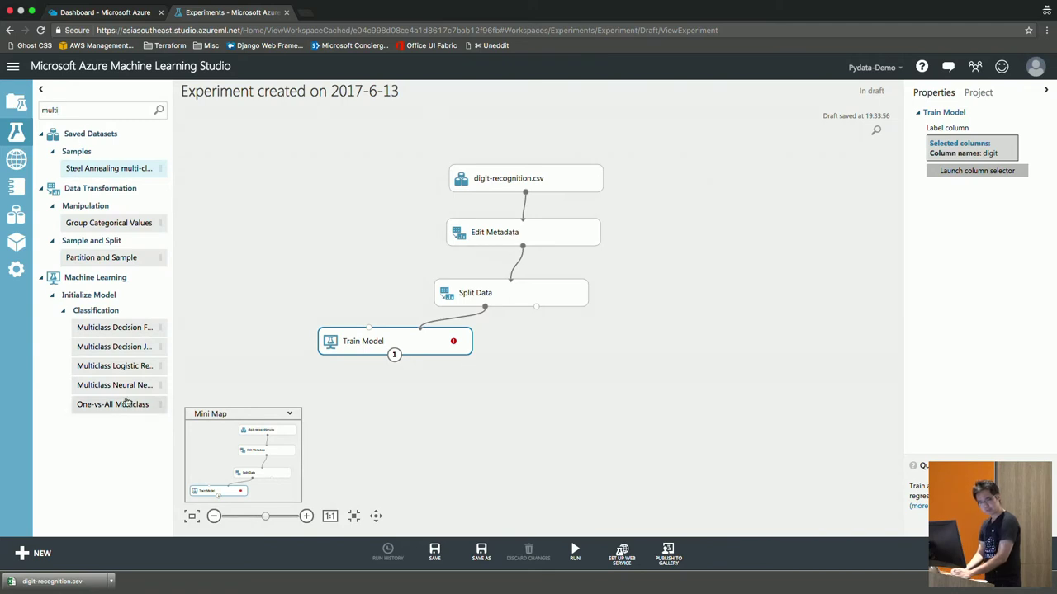
{"action": "left_click_drag", "start_coordinate": [138, 368], "coordinate": [369, 331]}
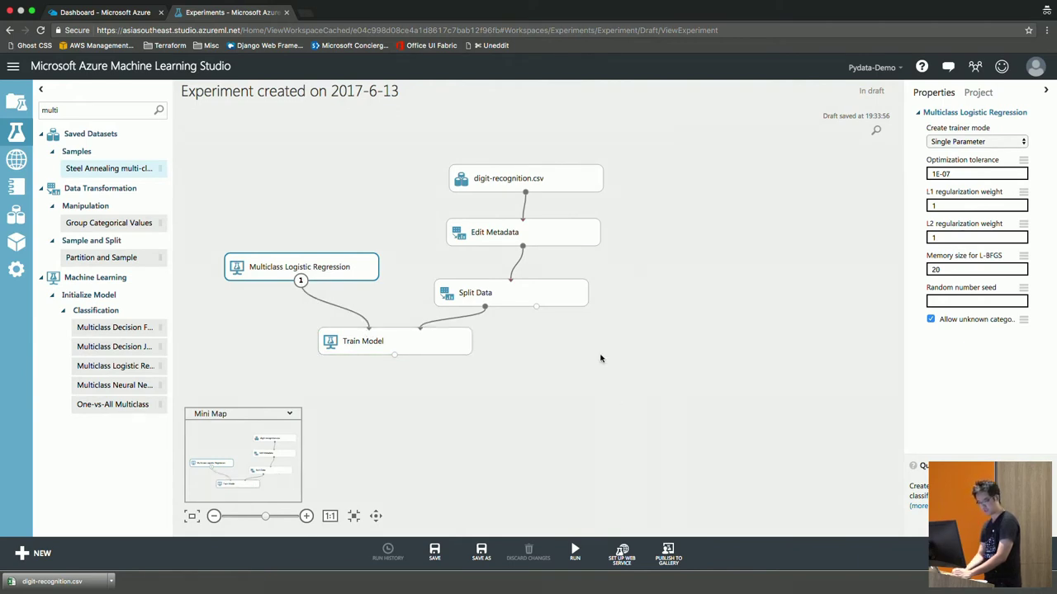
{"action": "left_click", "coordinate": [434, 553]}
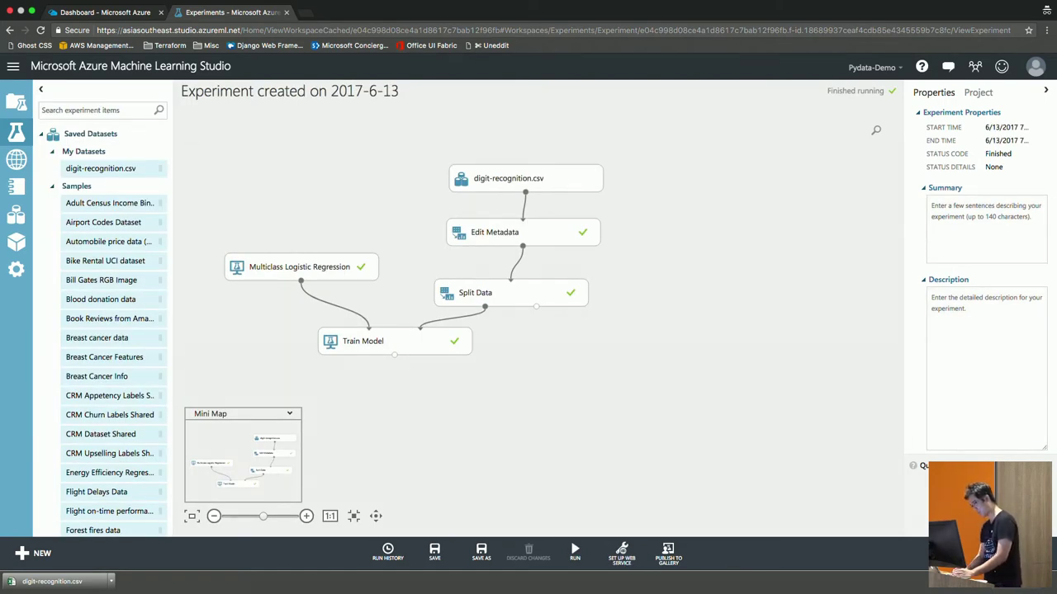
Search for "score", add Score Model fed by Train Model and Split Data's second output, then save and run the experiment
{"action": "left_click", "coordinate": [91, 110]}
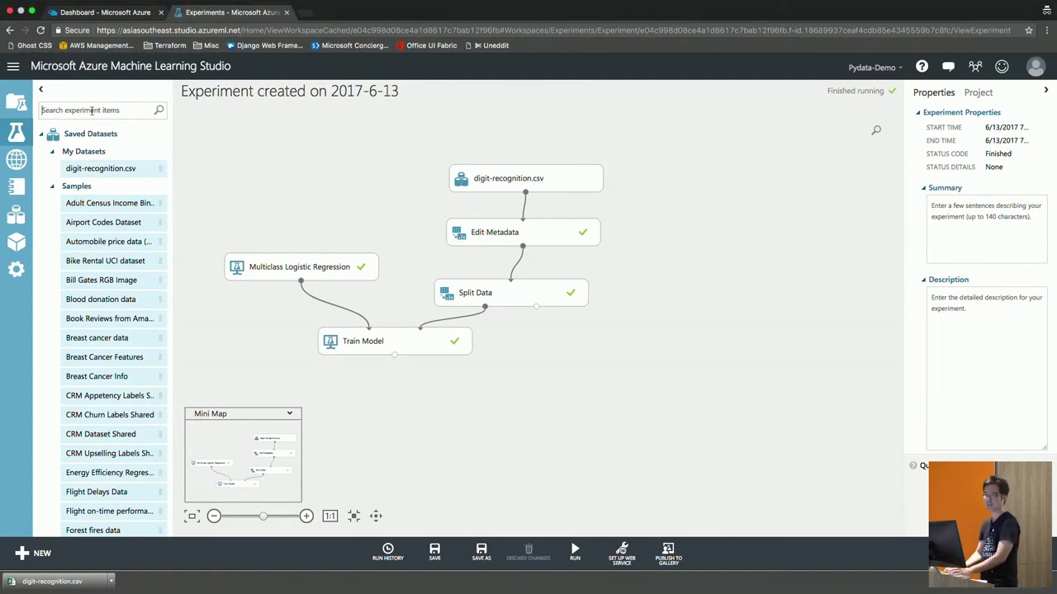
{"action": "type", "text": "score"}
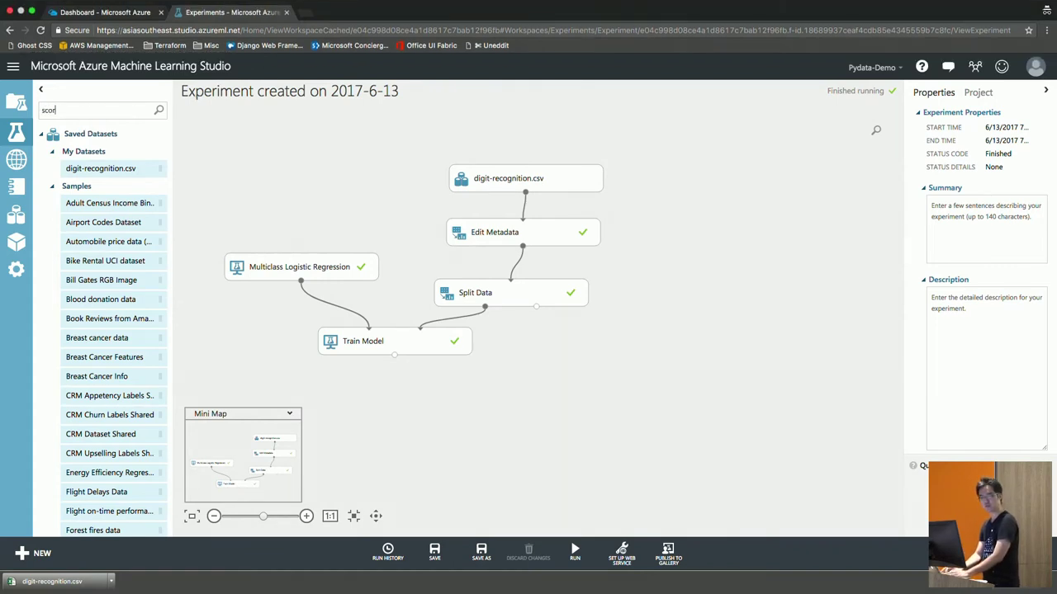
{"action": "left_click_drag", "start_coordinate": [90, 300], "coordinate": [476, 415]}
{"action": "left_click_drag", "start_coordinate": [537, 307], "coordinate": [501, 402]}
{"action": "left_click_drag", "start_coordinate": [395, 355], "coordinate": [450, 402]}
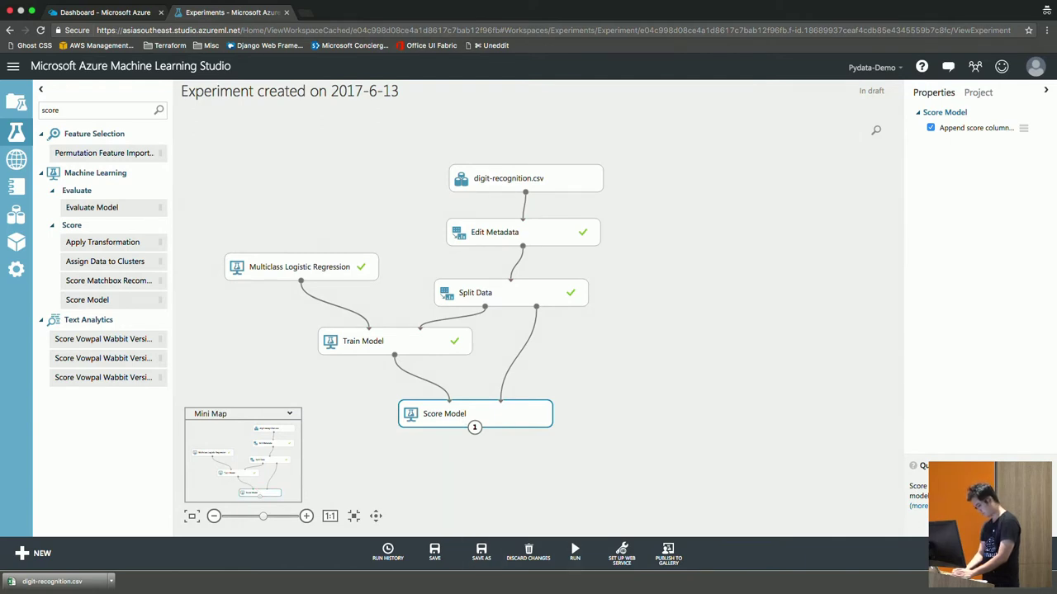
{"action": "left_click", "coordinate": [430, 555]}
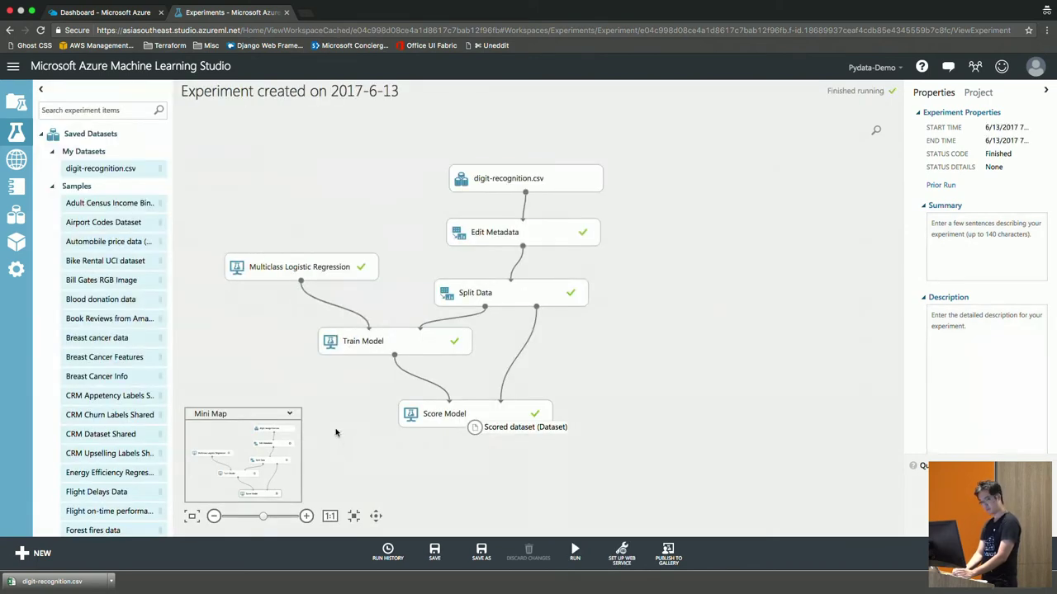
Visualize the scored dataset from the Score Model output, look over its first rows and columns, and close it
{"action": "right_click", "coordinate": [476, 428]}
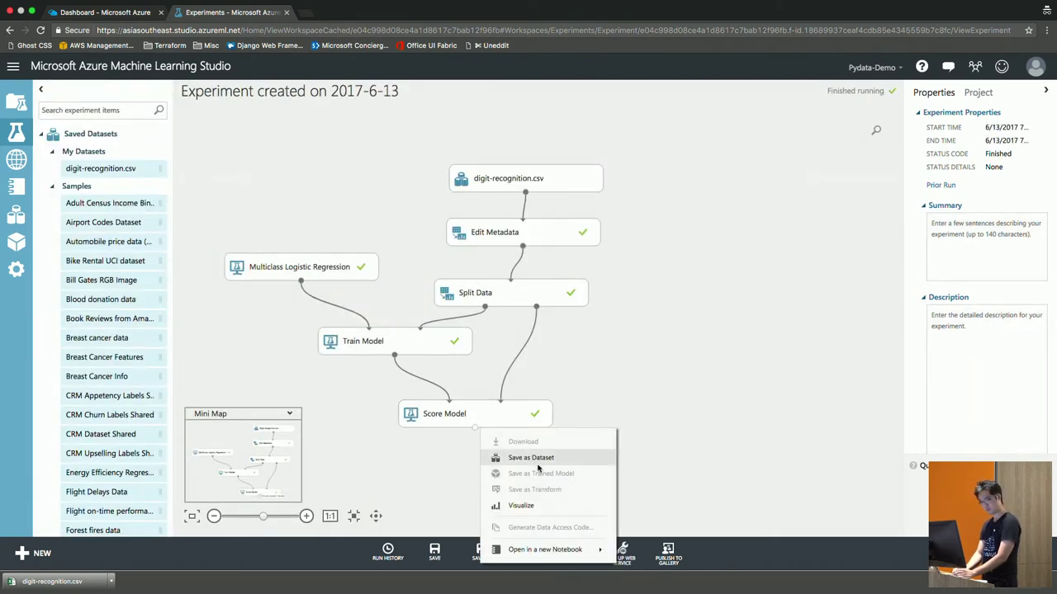
{"action": "left_click", "coordinate": [511, 416]}
{"action": "right_click", "coordinate": [483, 421]}
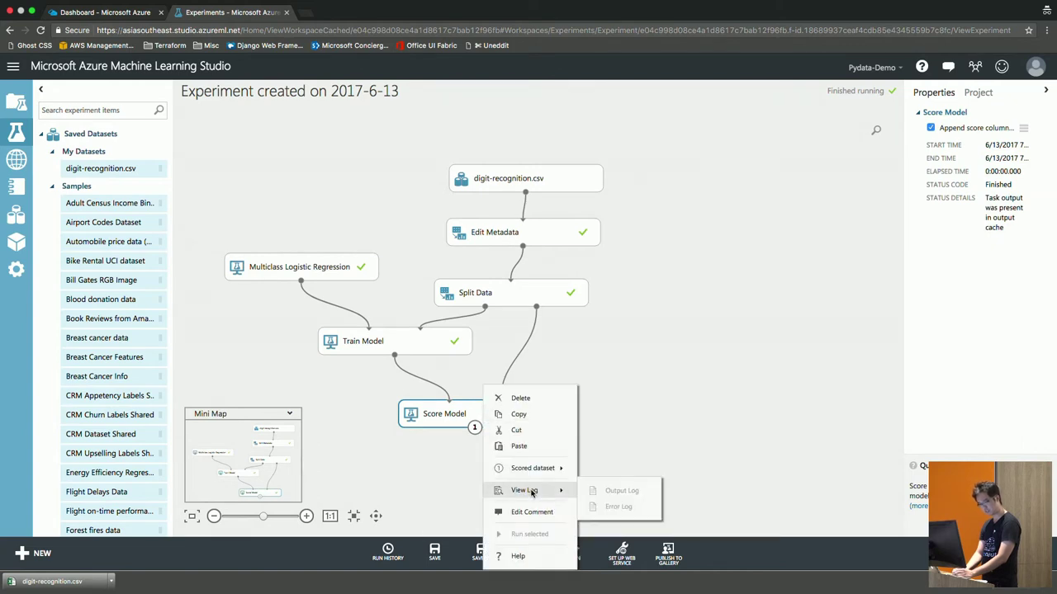
{"action": "left_click", "coordinate": [446, 418]}
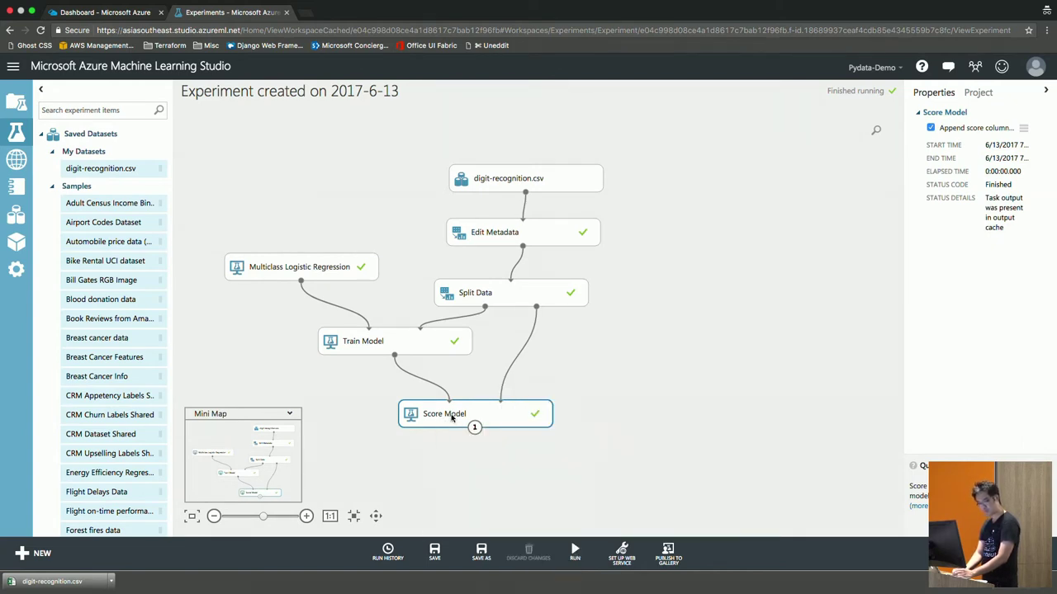
{"action": "left_click", "coordinate": [475, 427]}
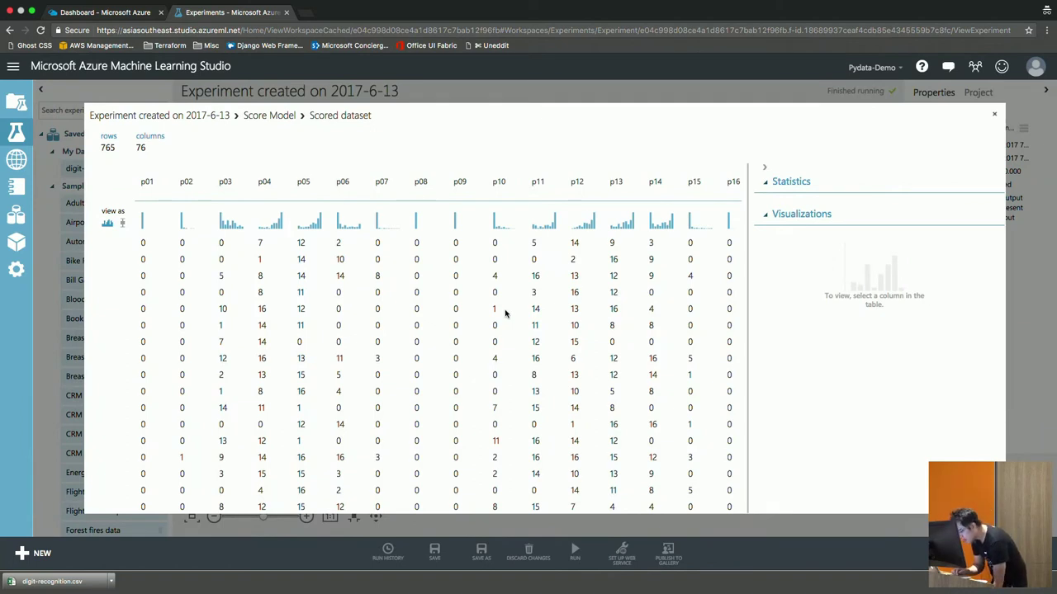
{"action": "scroll", "coordinate": [505, 314], "scroll_direction": "right", "scroll_amount": 5}
{"action": "scroll", "coordinate": [505, 313], "scroll_direction": "left", "scroll_amount": 5}
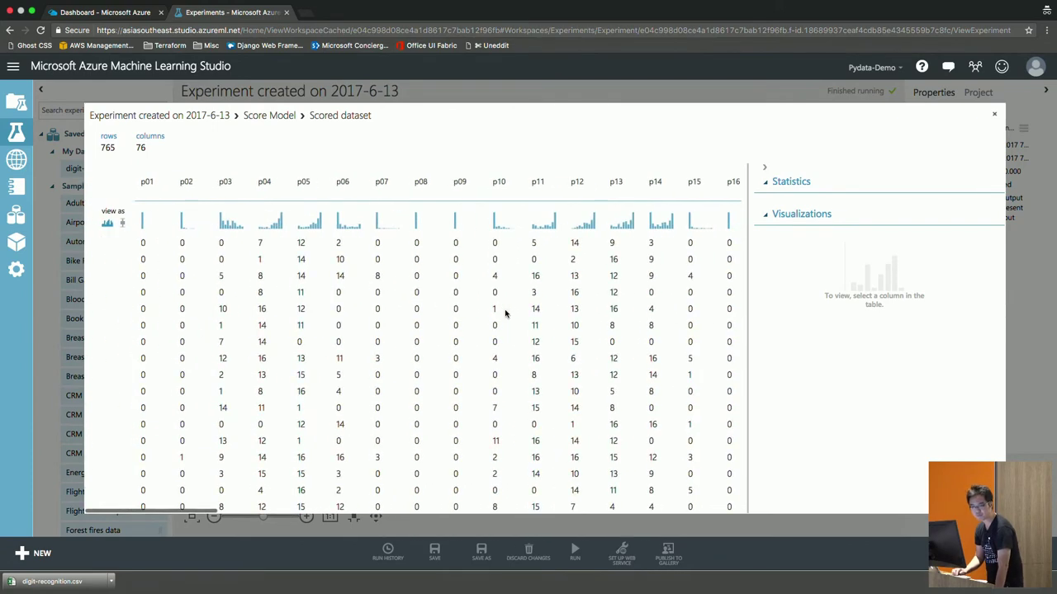
{"action": "scroll", "coordinate": [502, 309], "scroll_direction": "down", "scroll_amount": 3}
{"action": "scroll", "coordinate": [502, 309], "scroll_direction": "up", "scroll_amount": 3}
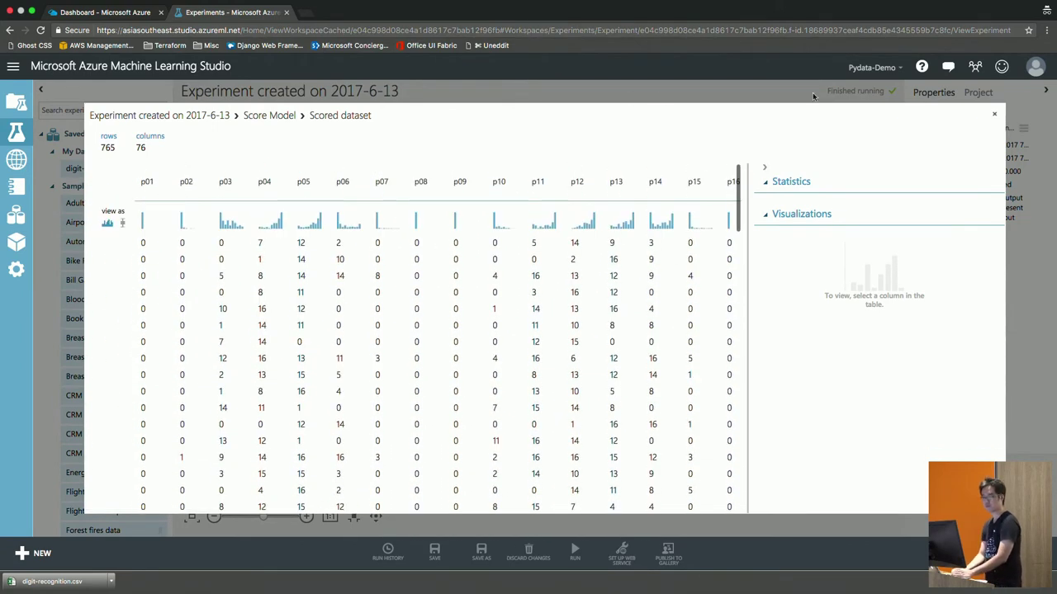
{"action": "left_click", "coordinate": [994, 114]}
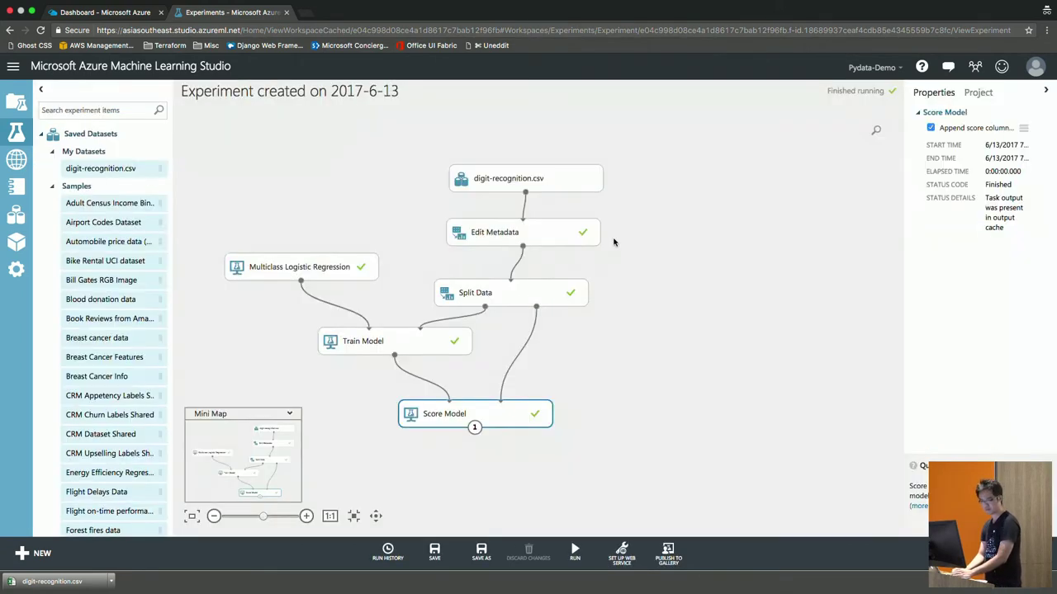
Reopen the scored dataset visualization and compare the digit column with the scored class probabilities, including classes 6 and 9, and the Scored Labels
{"action": "left_click", "coordinate": [616, 383]}
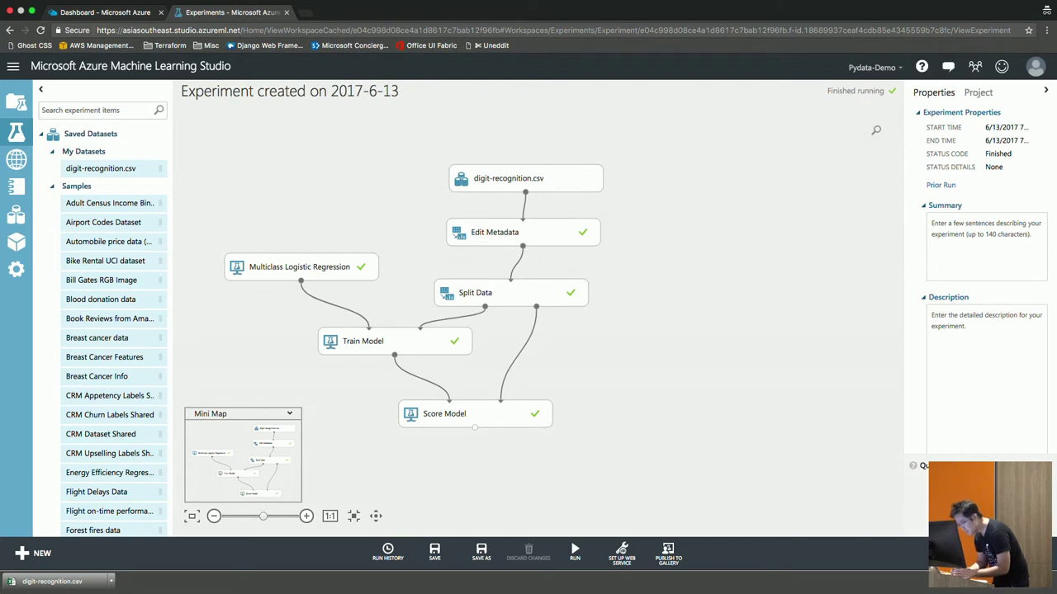
{"action": "right_click", "coordinate": [475, 428]}
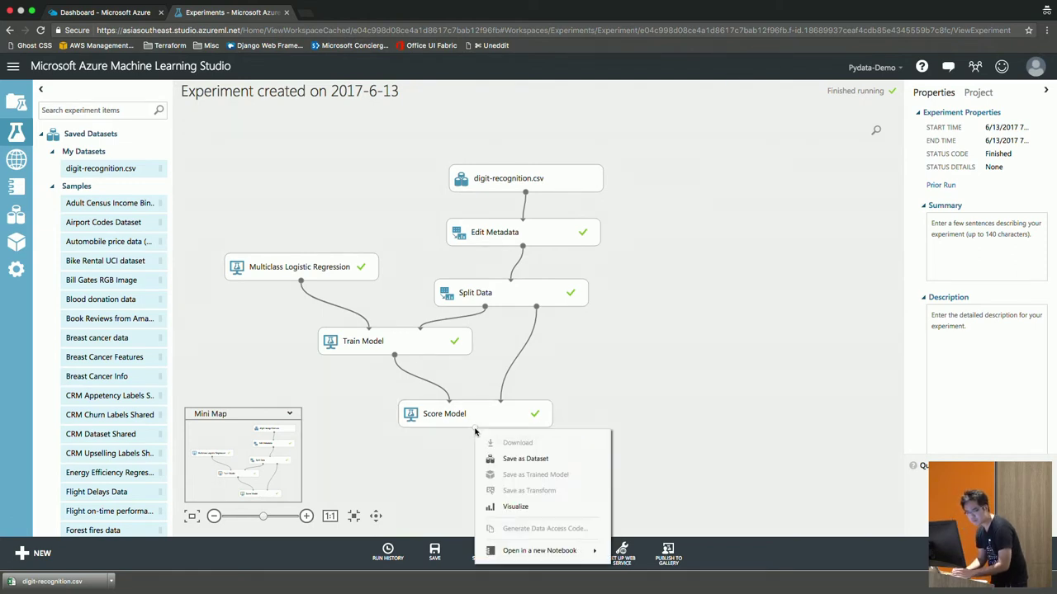
{"action": "left_click", "coordinate": [519, 506]}
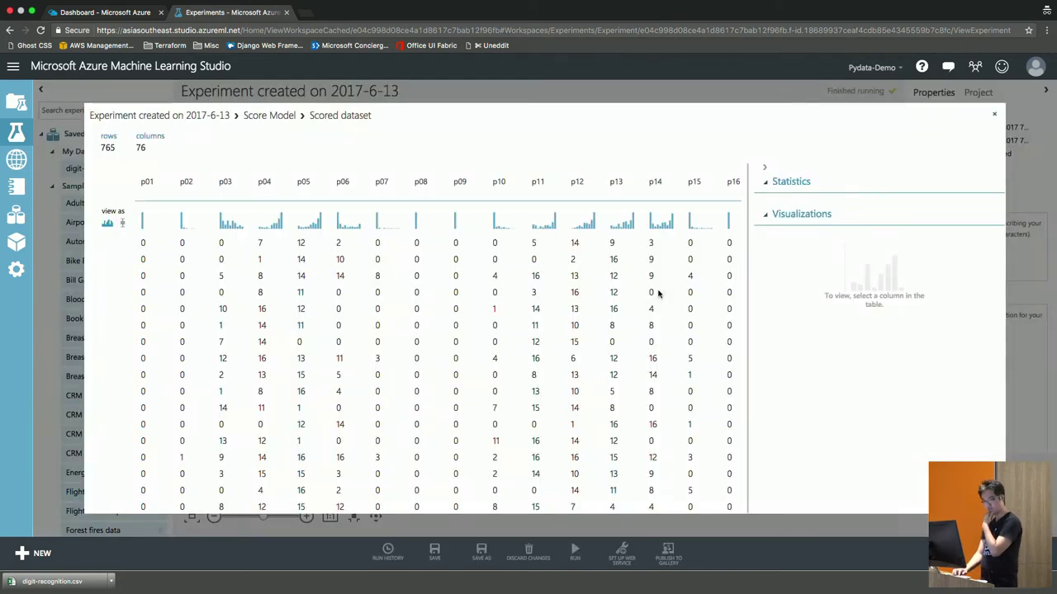
{"action": "scroll", "coordinate": [330, 237], "scroll_direction": "right", "scroll_amount": 15}
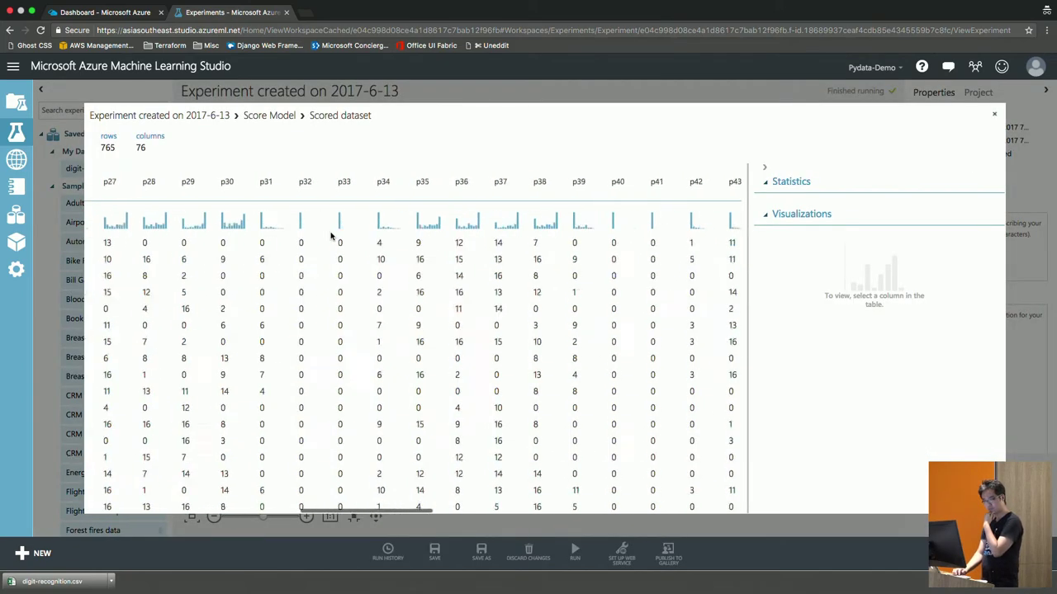
{"action": "left_click", "coordinate": [769, 216]}
{"action": "left_click", "coordinate": [767, 218]}
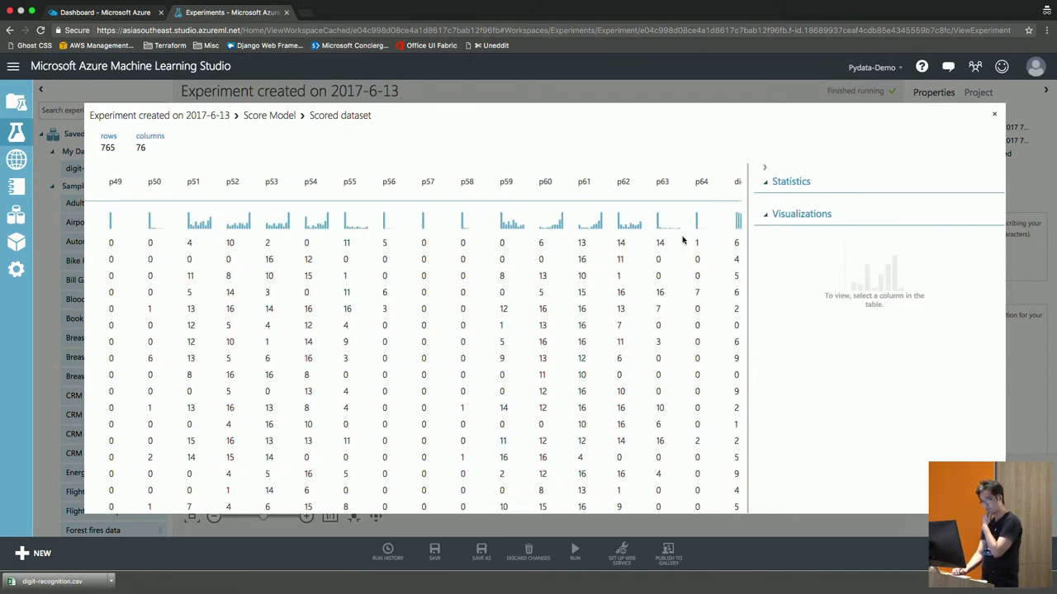
{"action": "scroll", "coordinate": [684, 236], "scroll_direction": "right", "scroll_amount": 10}
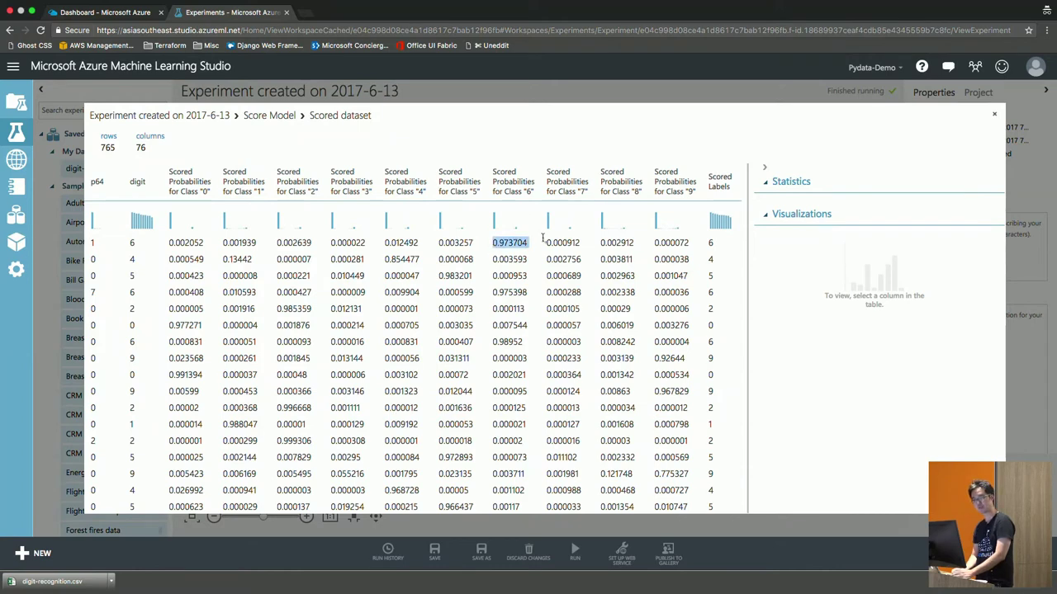
{"action": "left_click", "coordinate": [496, 374]}
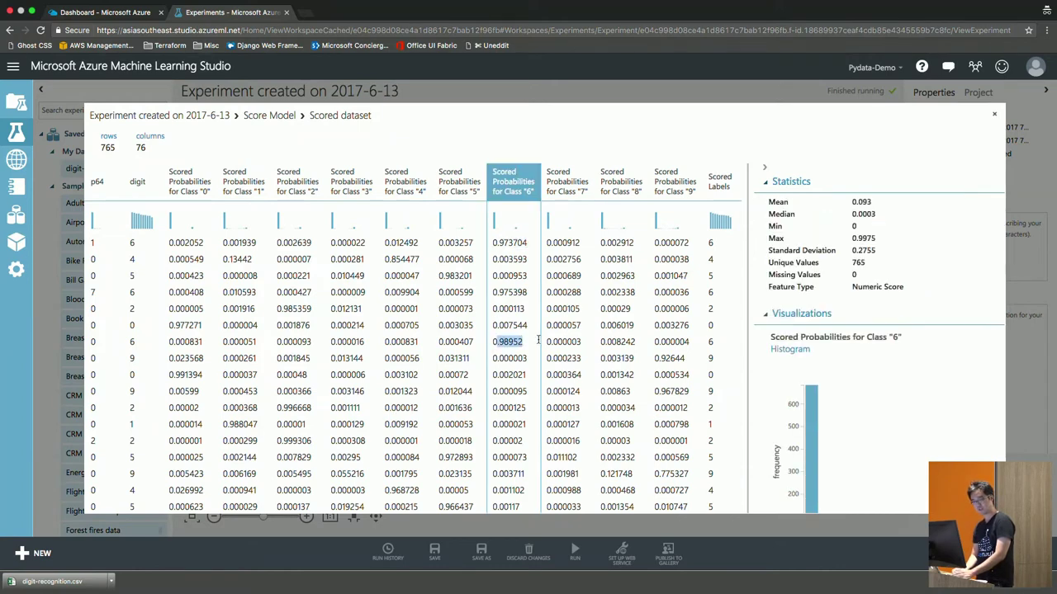
{"action": "left_click_drag", "start_coordinate": [655, 392], "coordinate": [688, 392]}
{"action": "left_click", "coordinate": [688, 392]}
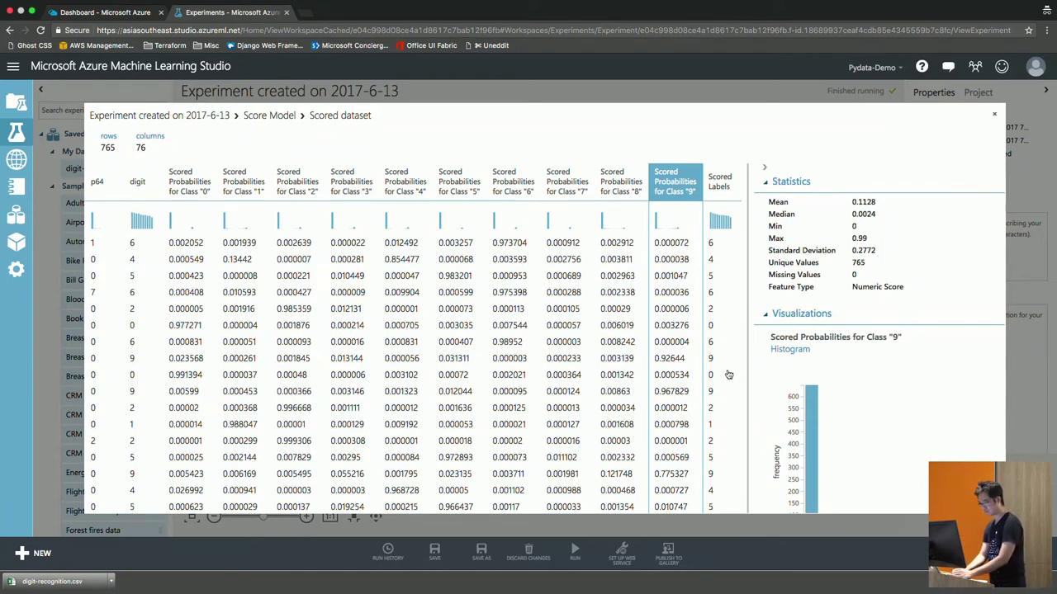
{"action": "key", "text": "Escape"}
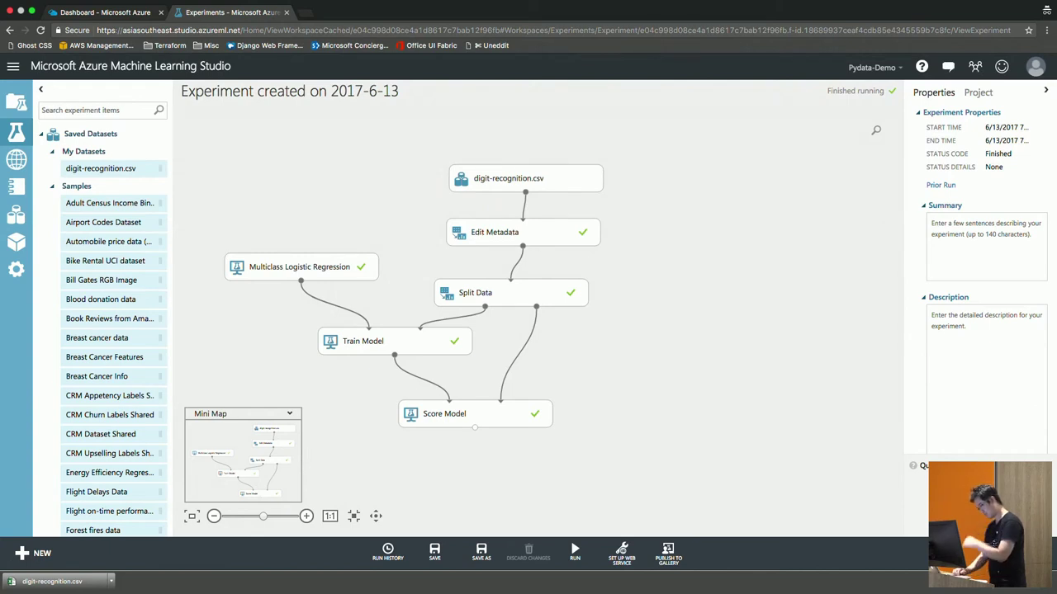
Search for "evalu", add Evaluate Model below Score Model, connect Score Model to its first input, then save and run the experiment
{"action": "left_click", "coordinate": [72, 108]}
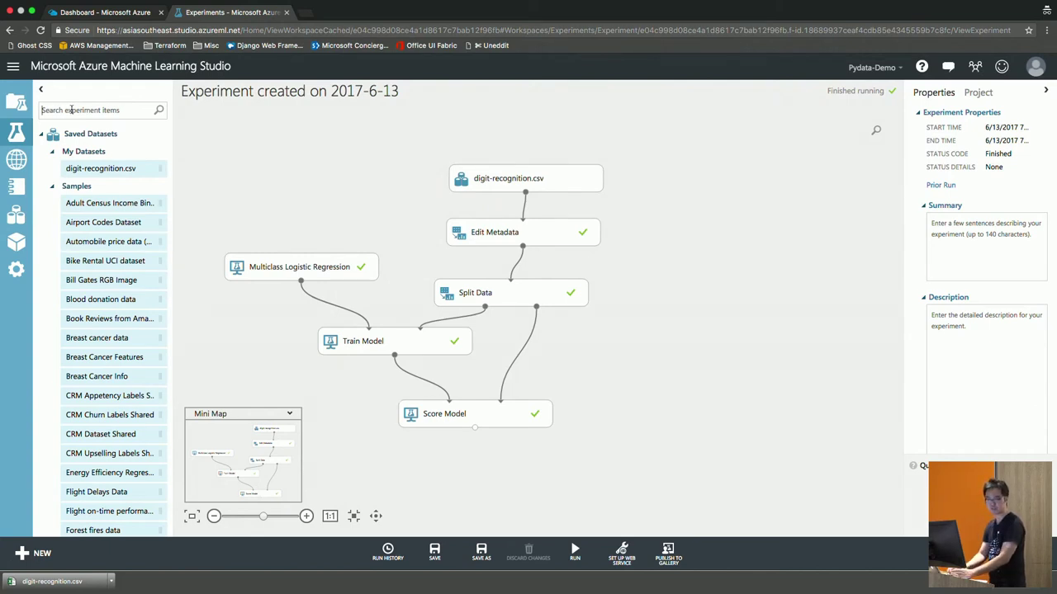
{"action": "type", "text": "evalu"}
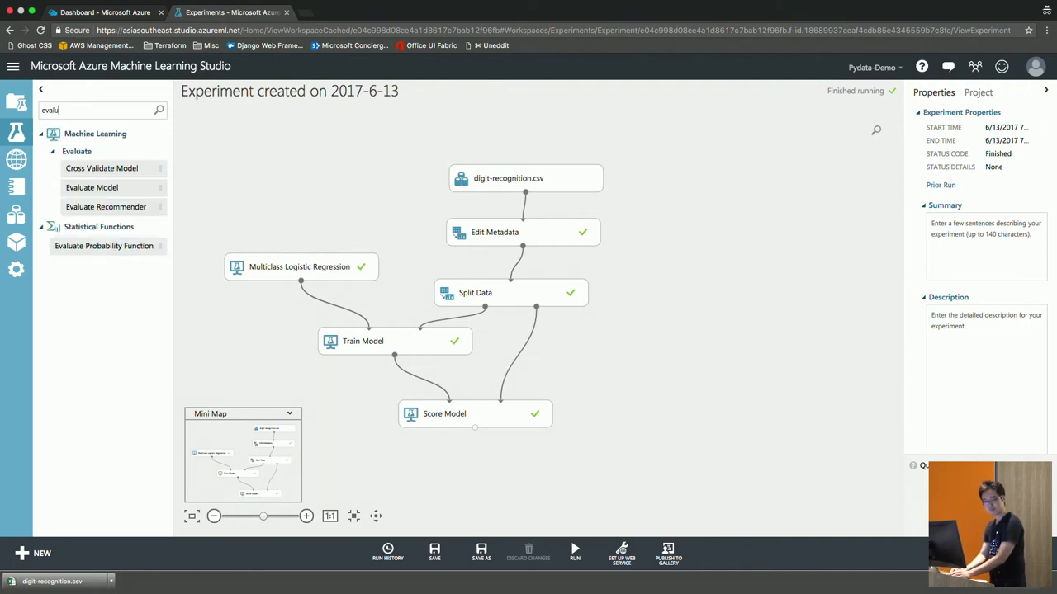
{"action": "key", "text": "super+a"}
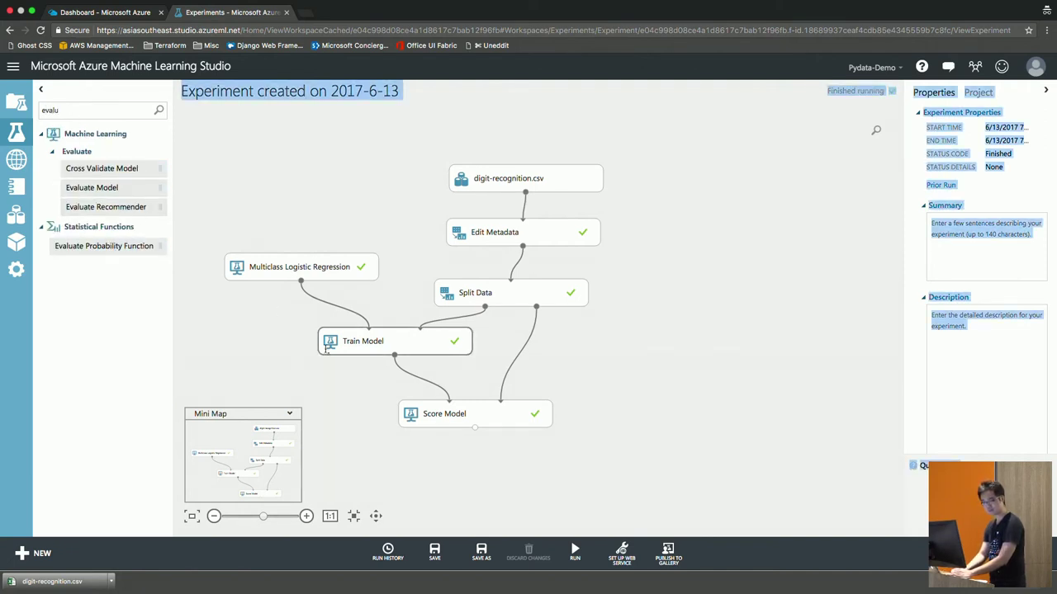
{"action": "left_click_drag", "start_coordinate": [132, 188], "coordinate": [477, 467]}
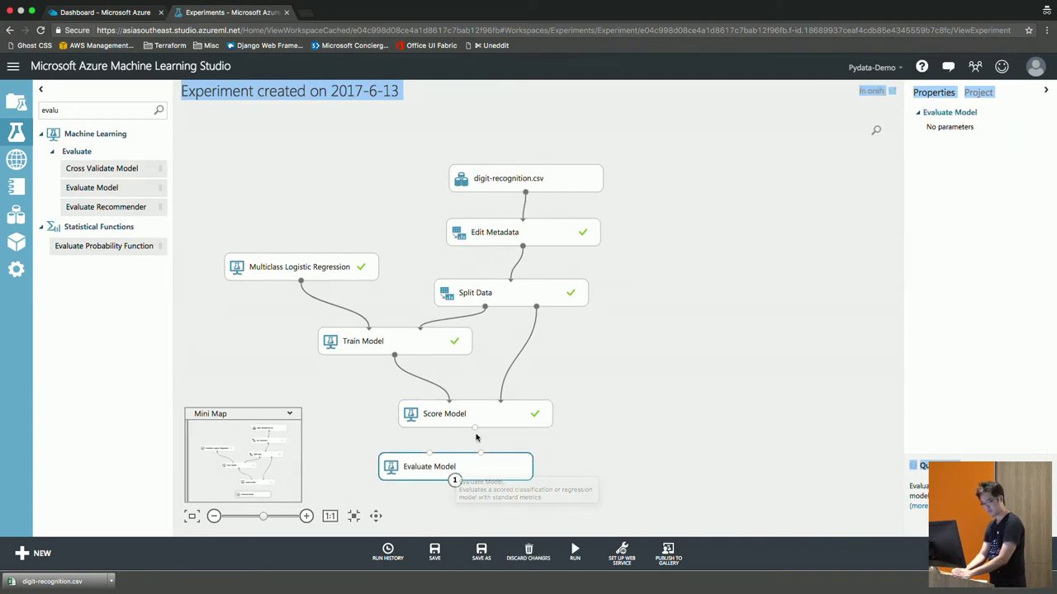
{"action": "left_click_drag", "start_coordinate": [475, 427], "coordinate": [430, 453]}
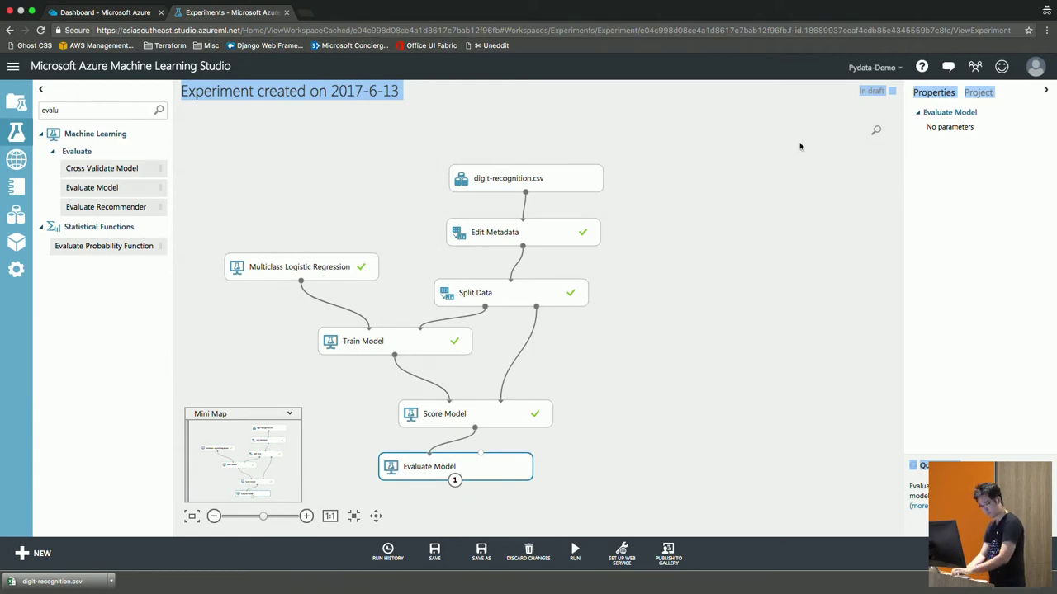
{"action": "left_click", "coordinate": [481, 552]}
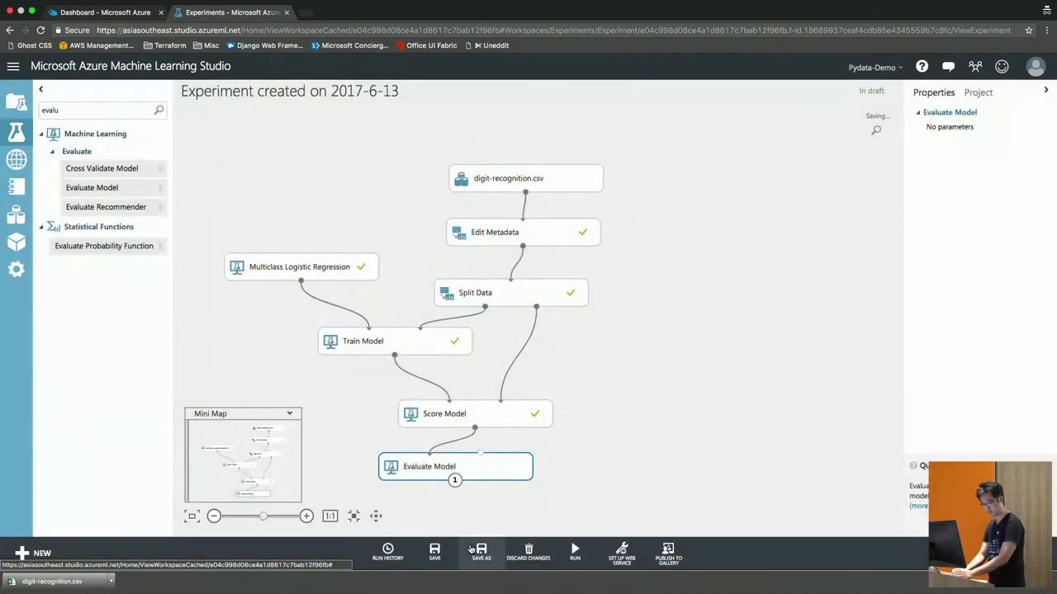
{"action": "left_click", "coordinate": [642, 256]}
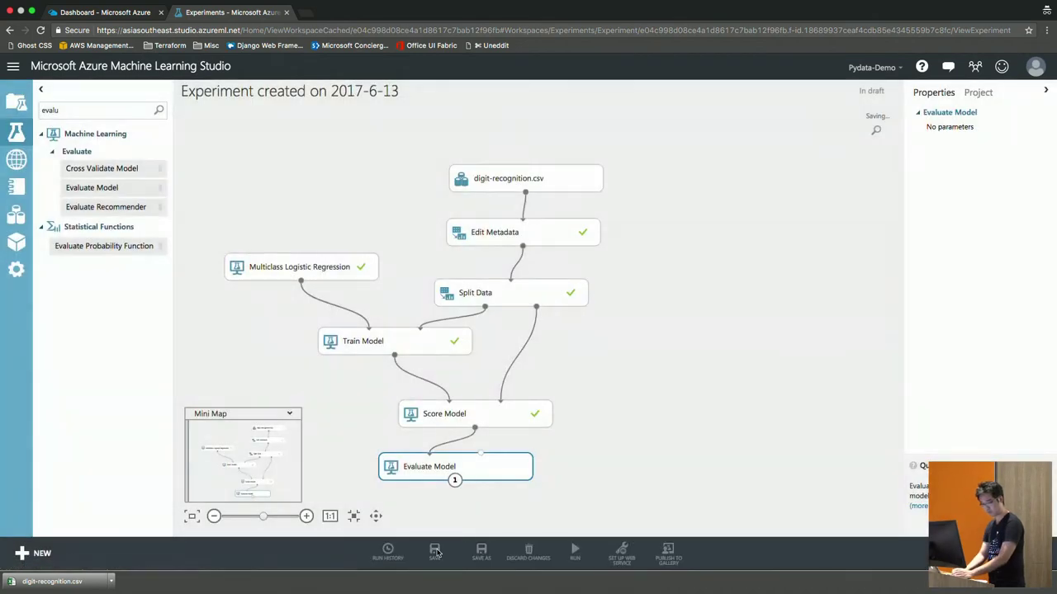
{"action": "left_click", "coordinate": [585, 556]}
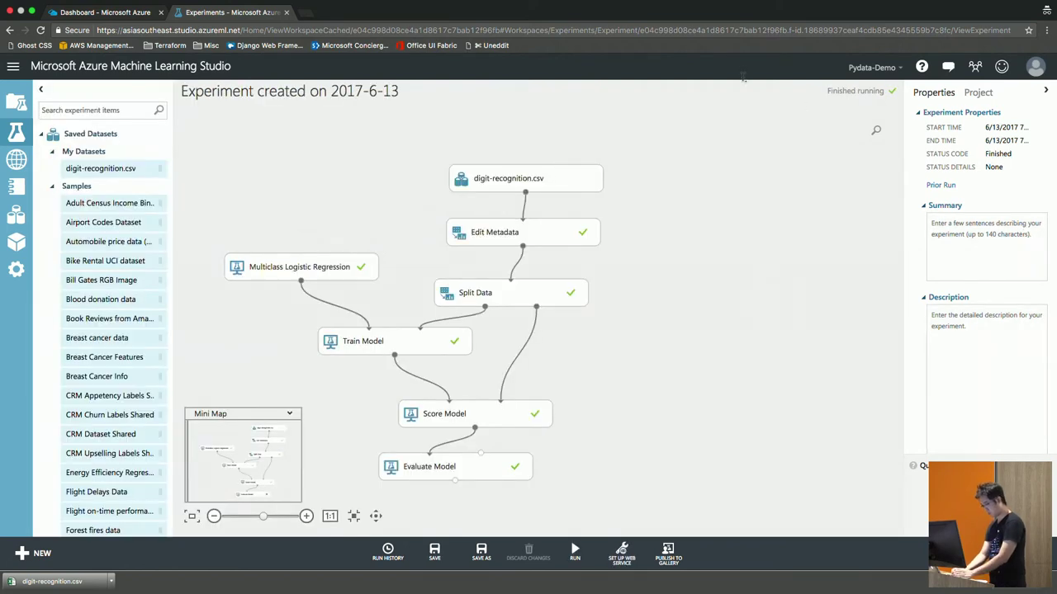
Visualize the Evaluate Model output, look over the metrics and the confusion matrix, and close the evaluation results
{"action": "right_click", "coordinate": [455, 482]}
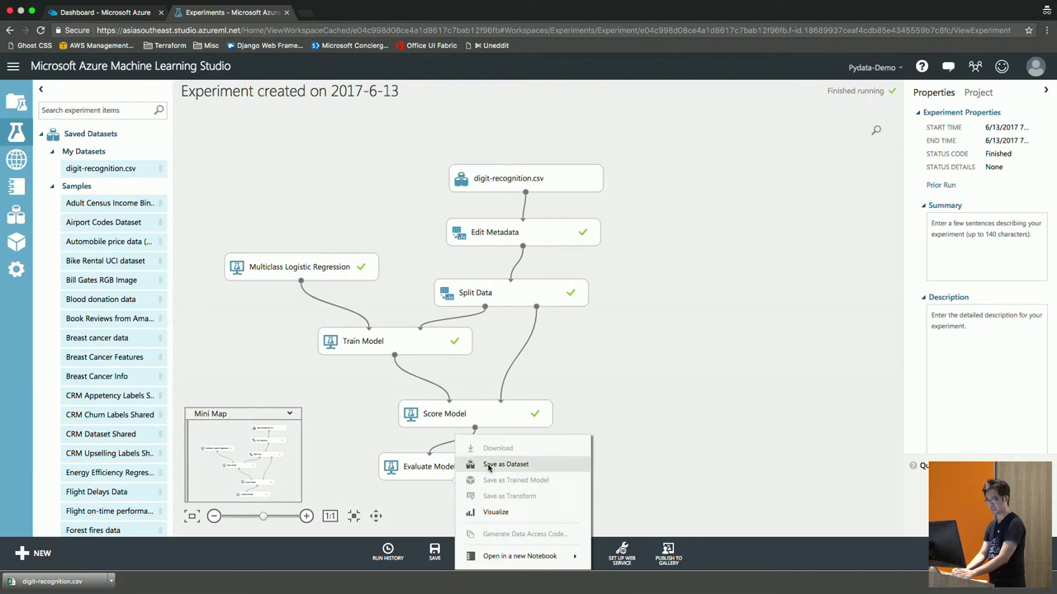
{"action": "left_click", "coordinate": [543, 505]}
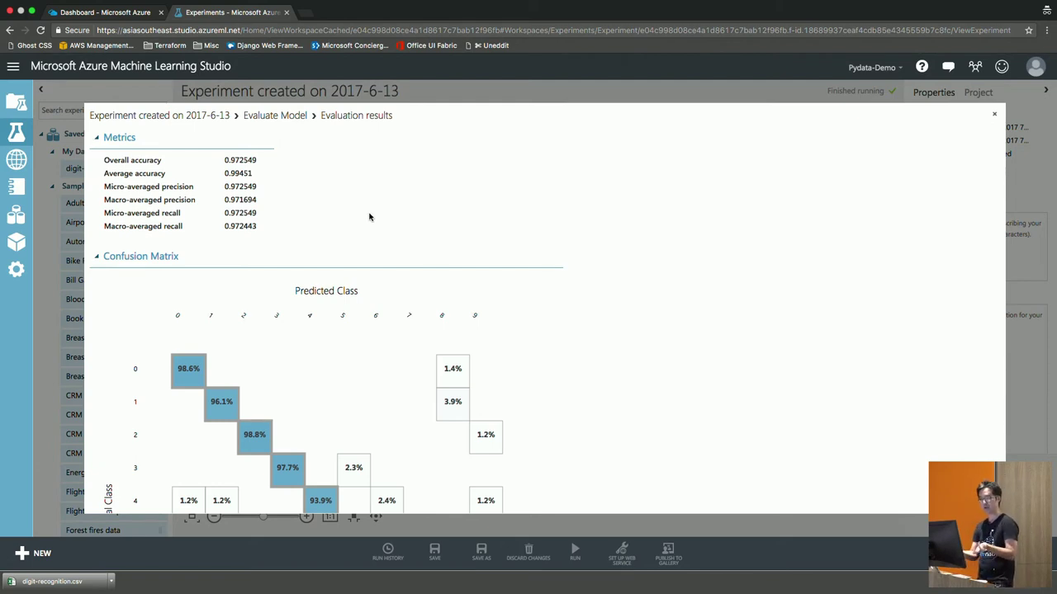
{"action": "scroll", "coordinate": [369, 218], "scroll_direction": "down", "scroll_amount": 5}
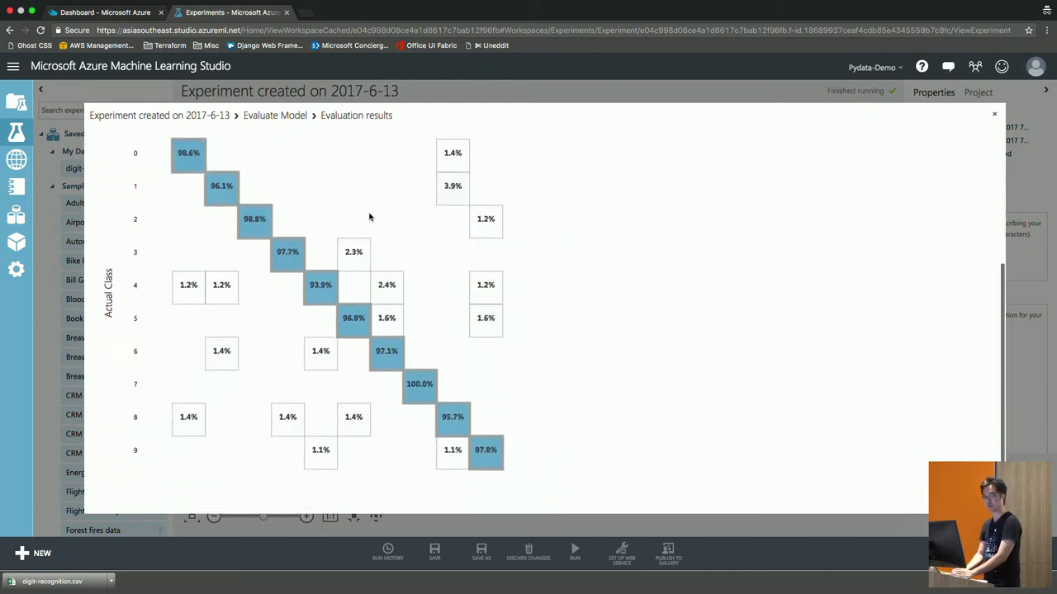
{"action": "scroll", "coordinate": [369, 217], "scroll_direction": "up", "scroll_amount": 2}
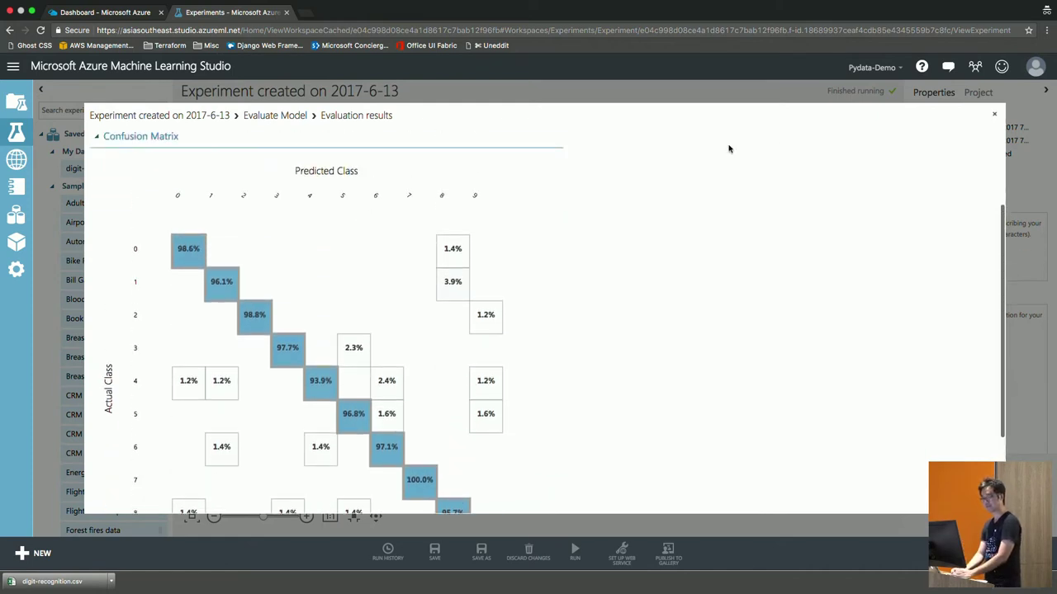
{"action": "left_click", "coordinate": [994, 114]}
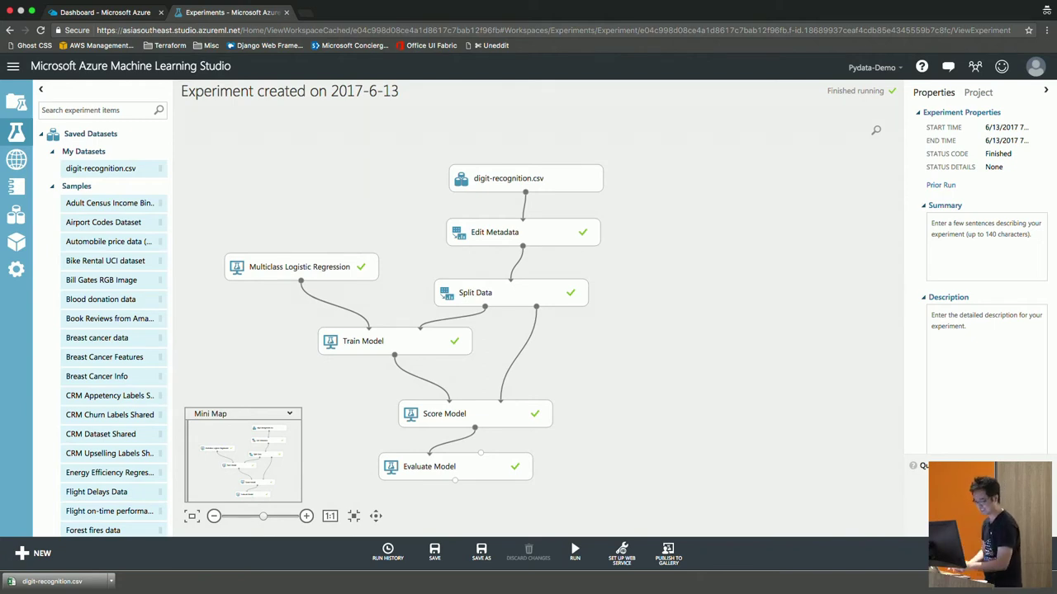
Set up a web service from the finished training experiment by creating its predictive experiment
{"action": "left_click", "coordinate": [621, 551]}
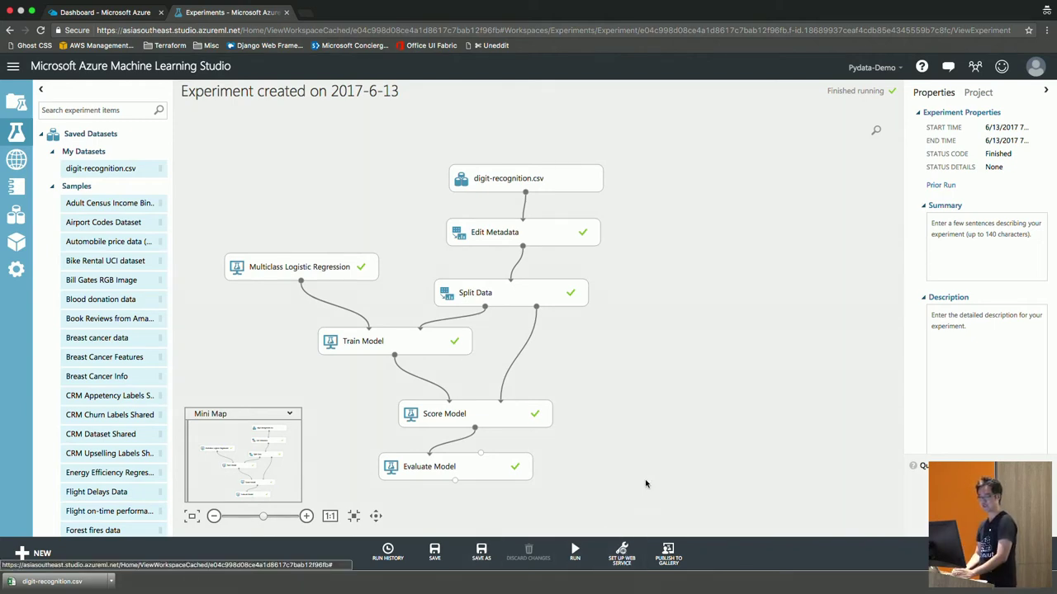
{"action": "left_click", "coordinate": [625, 557]}
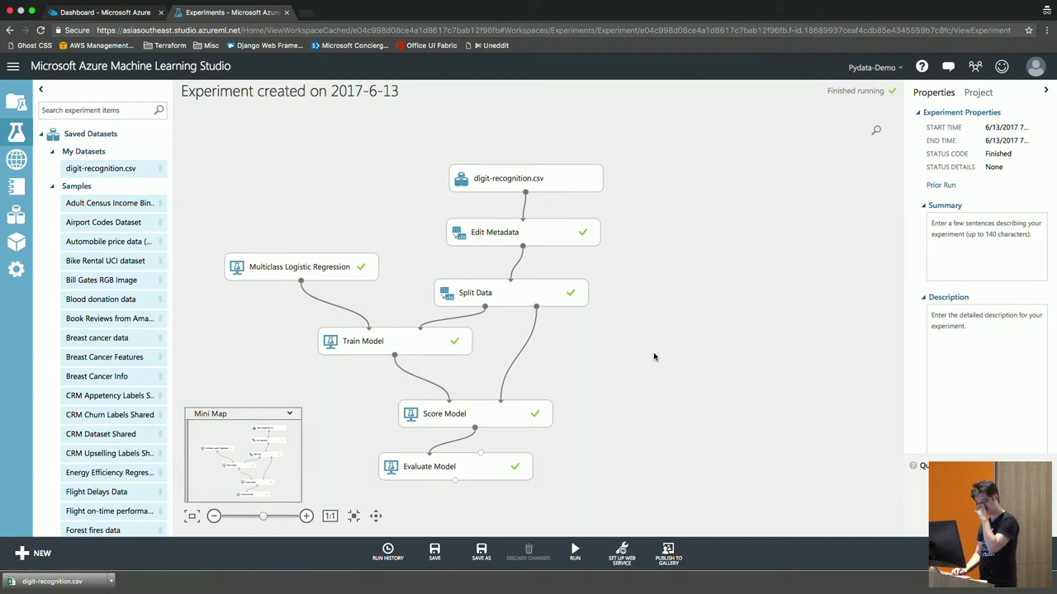
{"action": "mouse_move", "coordinate": [642, 550]}
{"action": "left_click", "coordinate": [637, 514]}
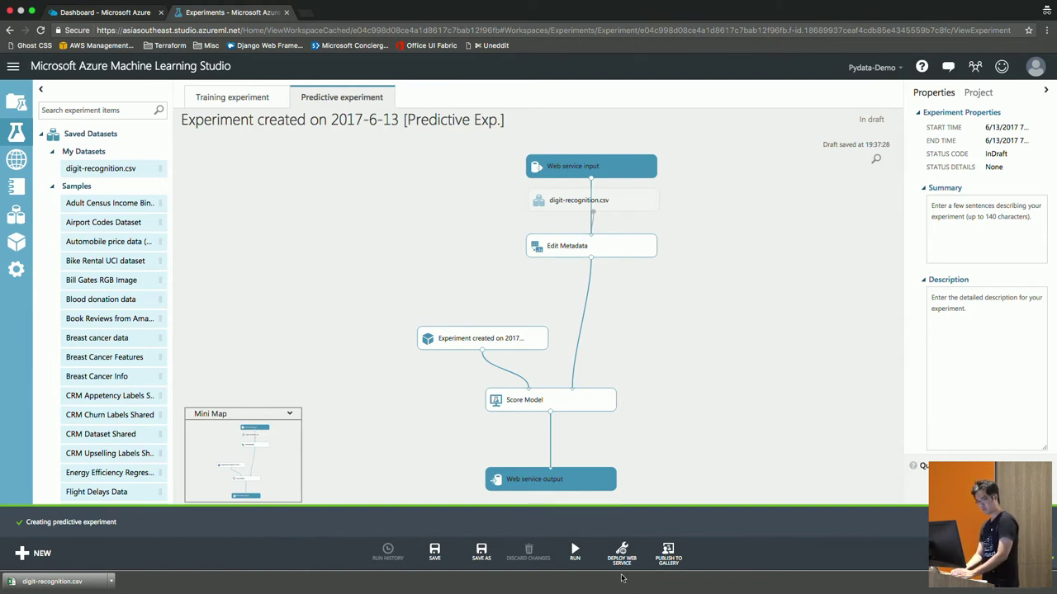
Run the predictive experiment and deploy it as a web service
{"action": "mouse_move", "coordinate": [621, 569]}
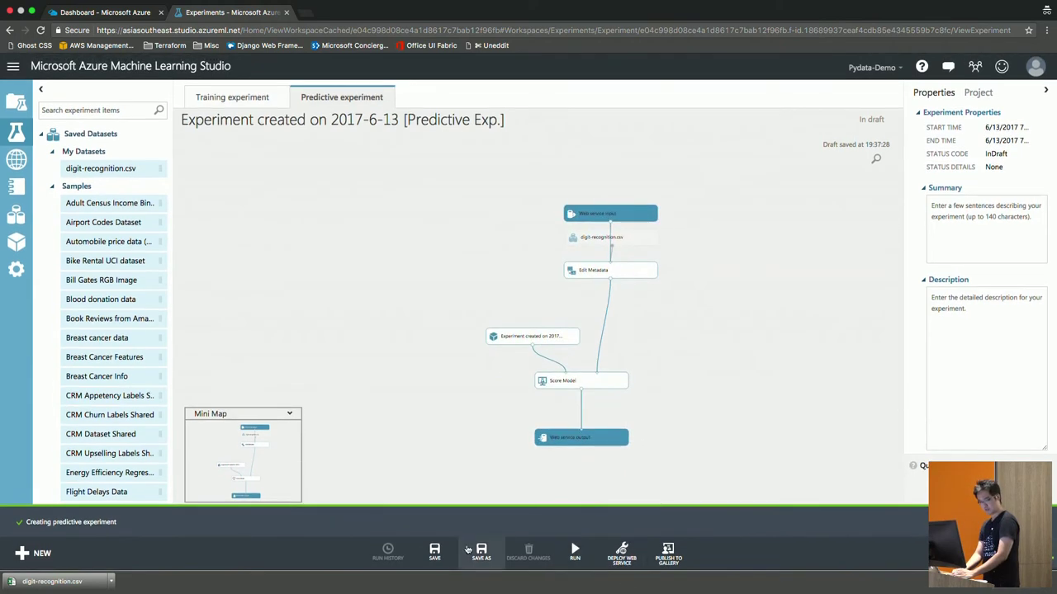
{"action": "left_click", "coordinate": [574, 552]}
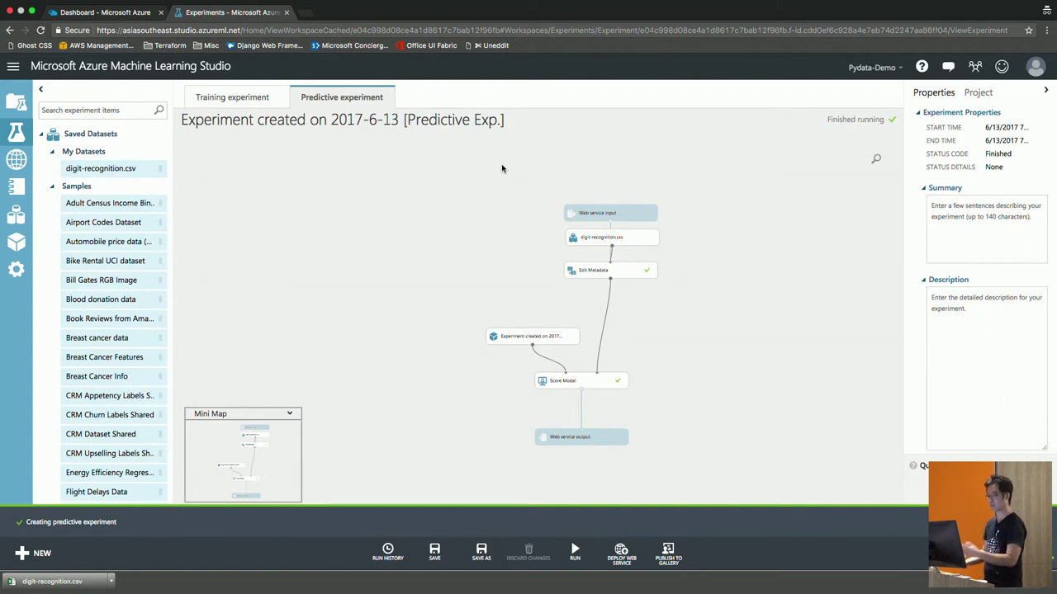
{"action": "left_click", "coordinate": [627, 554]}
{"action": "left_click", "coordinate": [613, 514]}
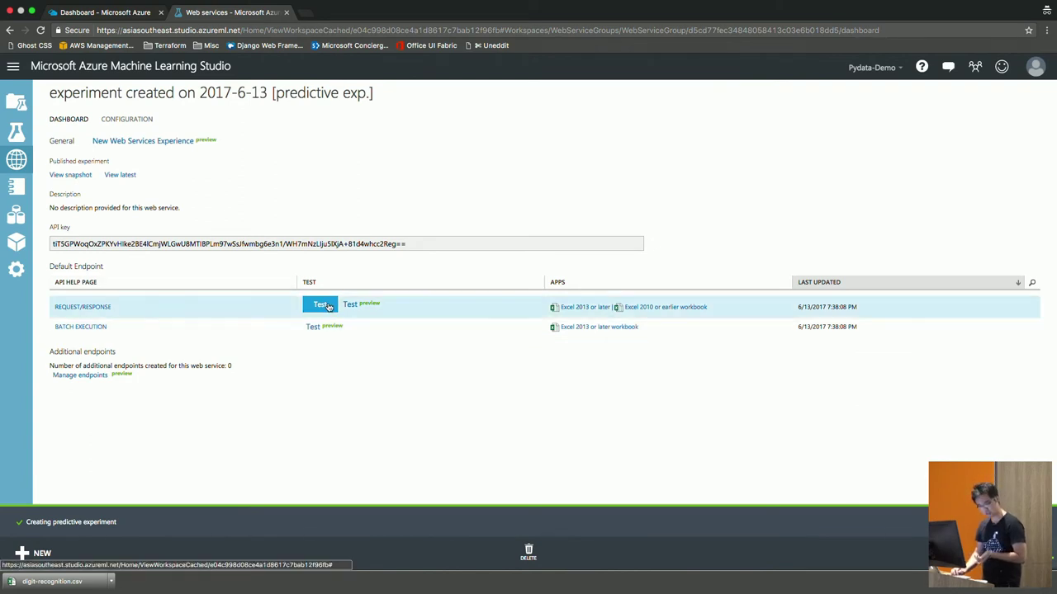
Open the Request/Response API help page of the default endpoint and look over the request URI and request headers
{"action": "left_click", "coordinate": [95, 310]}
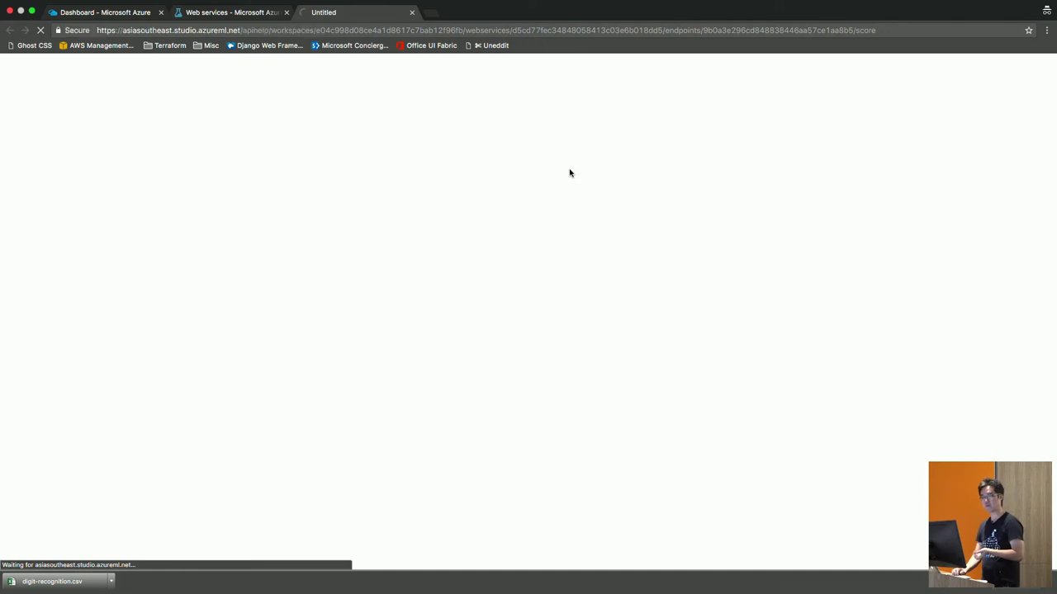
{"action": "scroll", "coordinate": [568, 173], "scroll_direction": "down", "scroll_amount": 1}
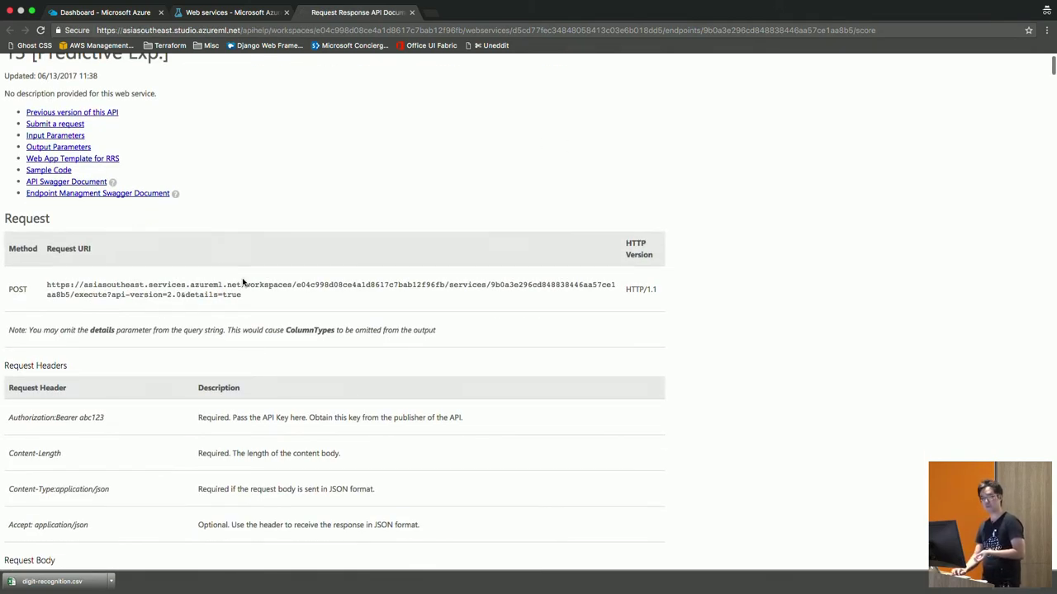
{"action": "scroll", "coordinate": [161, 279], "scroll_direction": "up", "scroll_amount": 1}
{"action": "scroll", "coordinate": [161, 279], "scroll_direction": "down", "scroll_amount": 2}
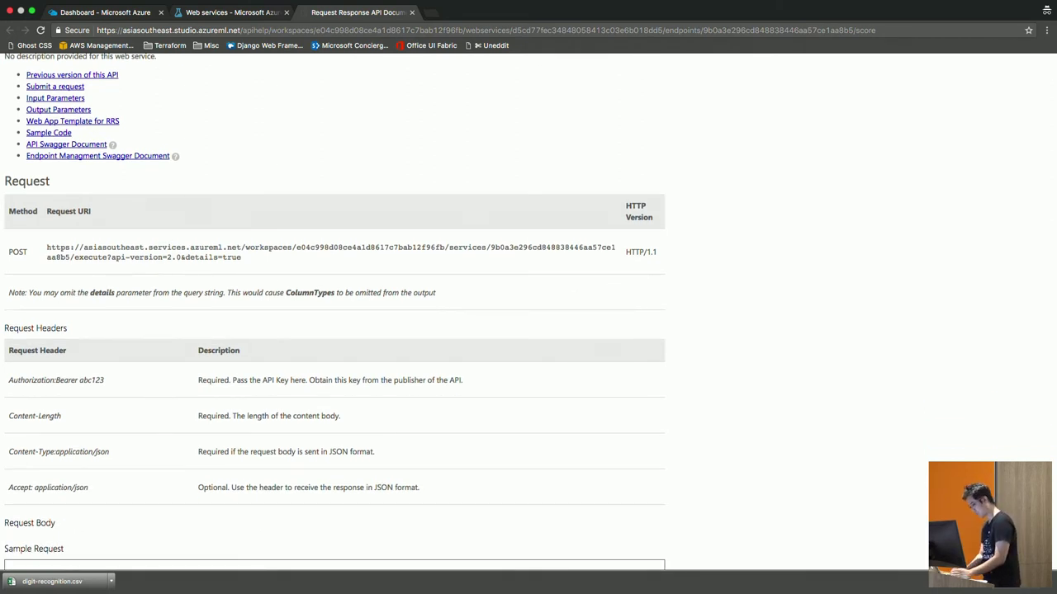
Switch to WebStorm and look through application.ts from its beginning down to the postRequest function
{"action": "key", "text": "ctrl+Up"}
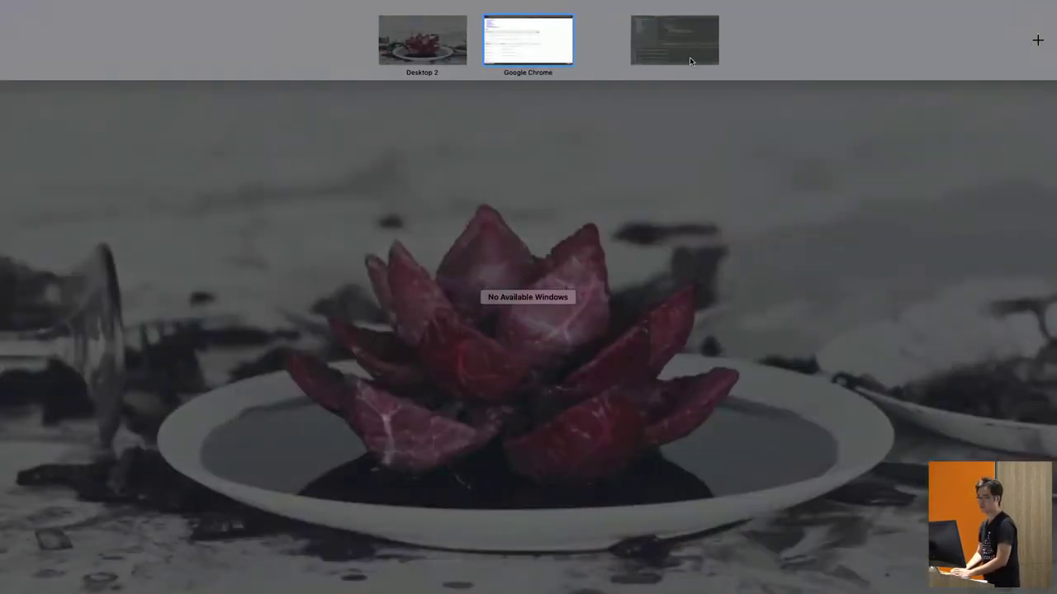
{"action": "left_click", "coordinate": [637, 51]}
{"action": "scroll", "coordinate": [490, 162], "scroll_direction": "up", "scroll_amount": 20}
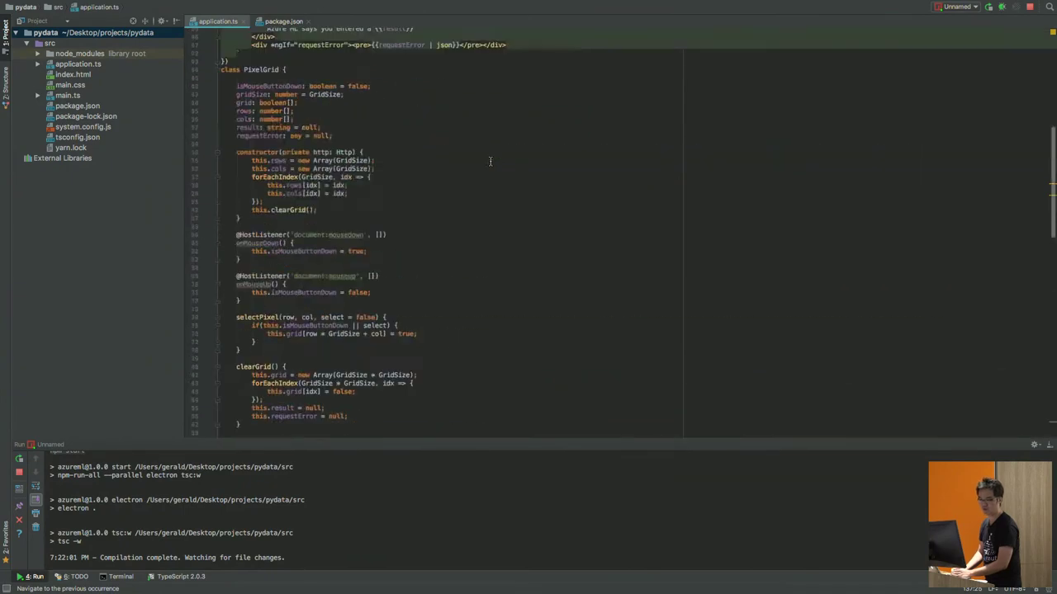
{"action": "left_click", "coordinate": [78, 64]}
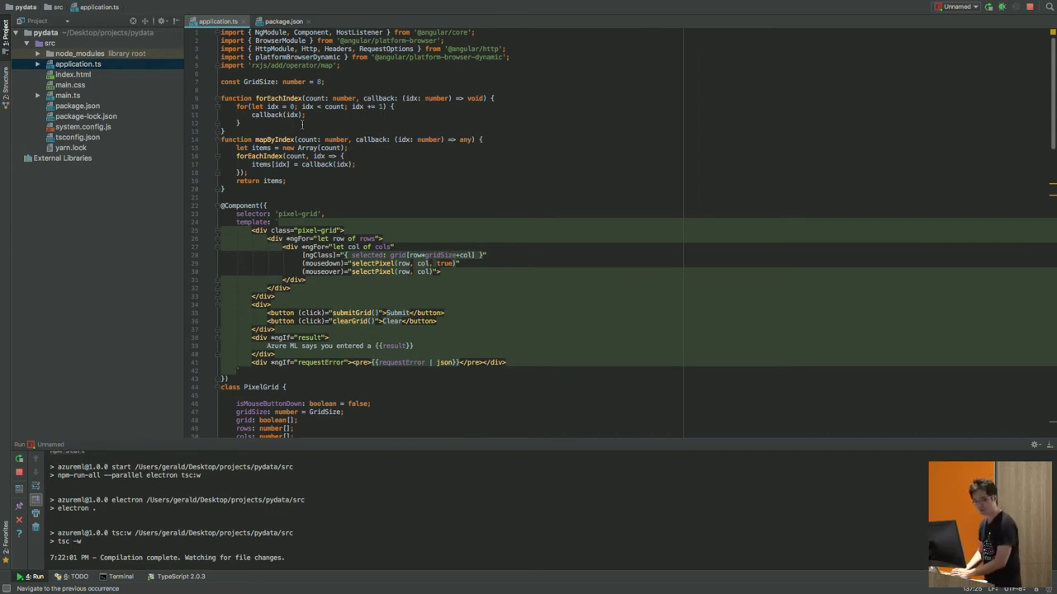
{"action": "scroll", "coordinate": [301, 124], "scroll_direction": "down", "scroll_amount": 20}
{"action": "scroll", "coordinate": [301, 124], "scroll_direction": "down", "scroll_amount": 2}
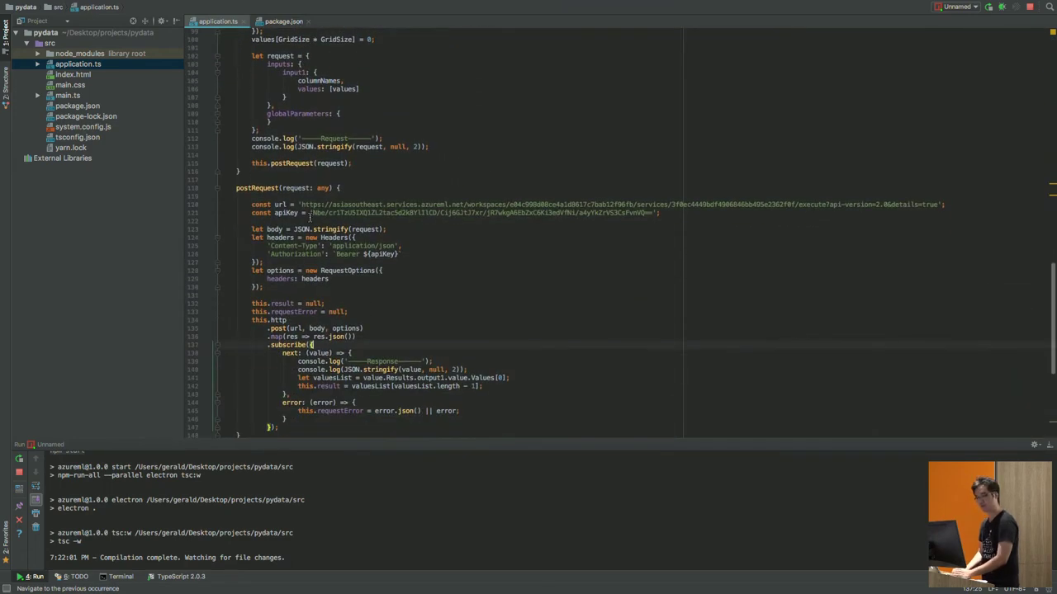
Examine the url and apiKey constants in postRequest and the request-handling code around them
{"action": "left_click_drag", "start_coordinate": [301, 205], "coordinate": [798, 206]}
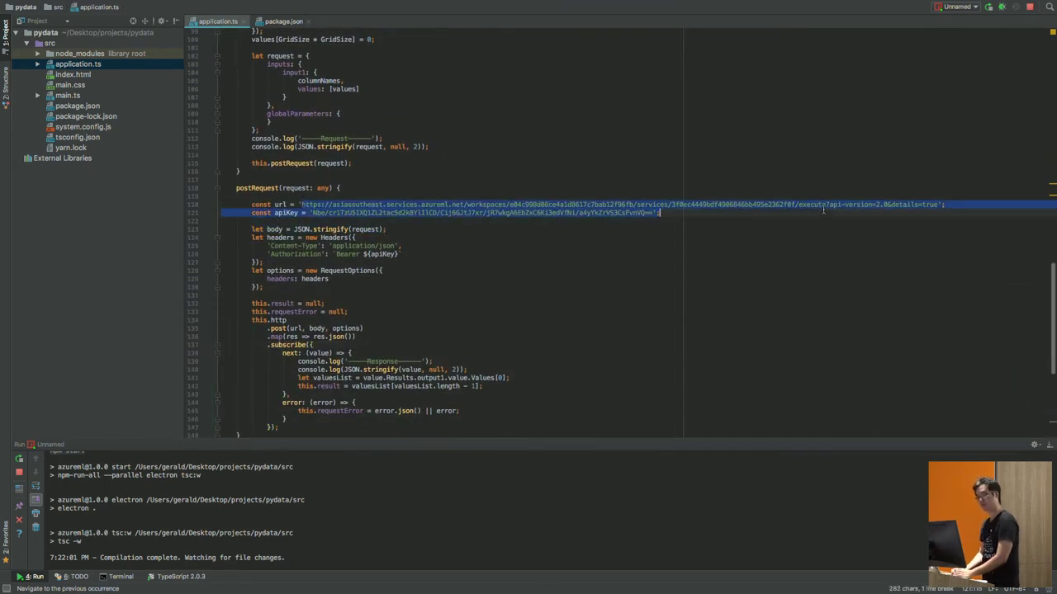
{"action": "key", "text": "Left"}
{"action": "key", "text": "Return"}
{"action": "key", "text": "super+z"}
{"action": "left_click", "coordinate": [439, 176]}
{"action": "scroll", "coordinate": [439, 175], "scroll_direction": "down", "scroll_amount": 1}
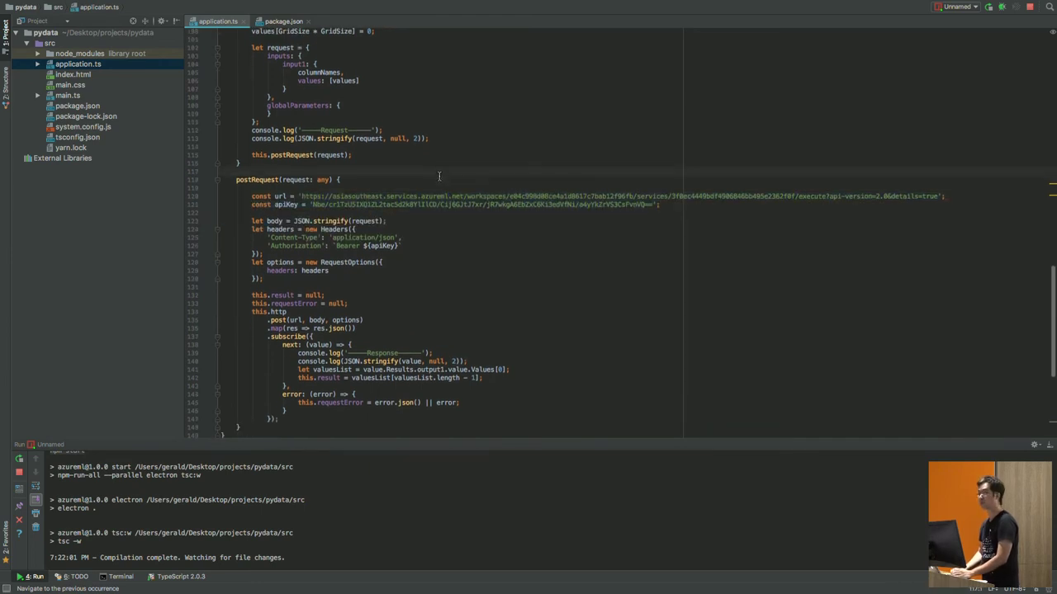
{"action": "scroll", "coordinate": [469, 162], "scroll_direction": "up", "scroll_amount": 1}
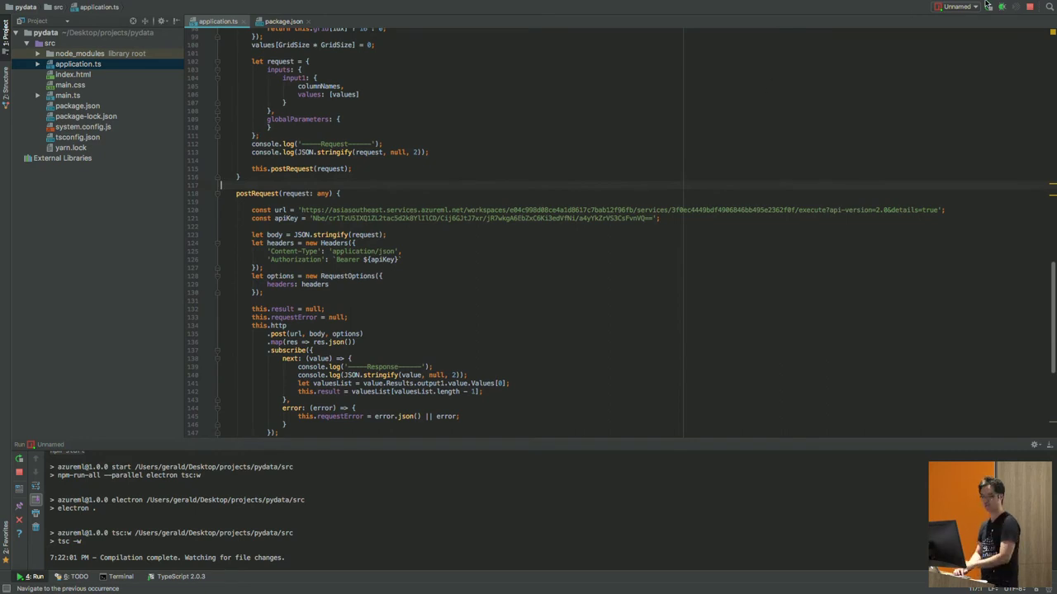
Rerun the pydata project and switch to its Electron window with the digit drawing grid
{"action": "left_click", "coordinate": [21, 458]}
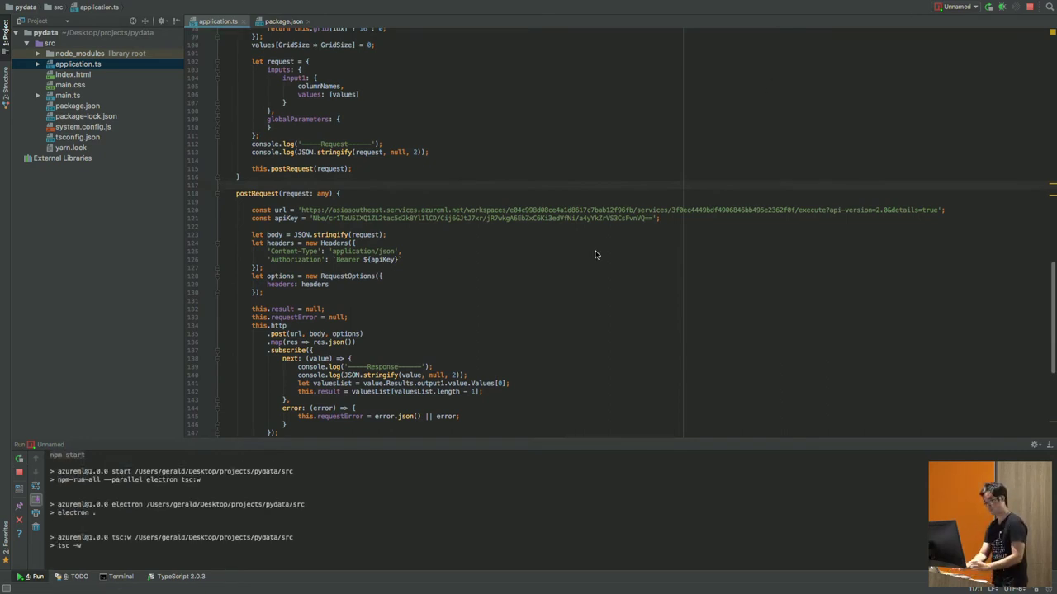
{"action": "key", "text": "ctrl+Left"}
{"action": "key", "text": "ctrl+Left"}
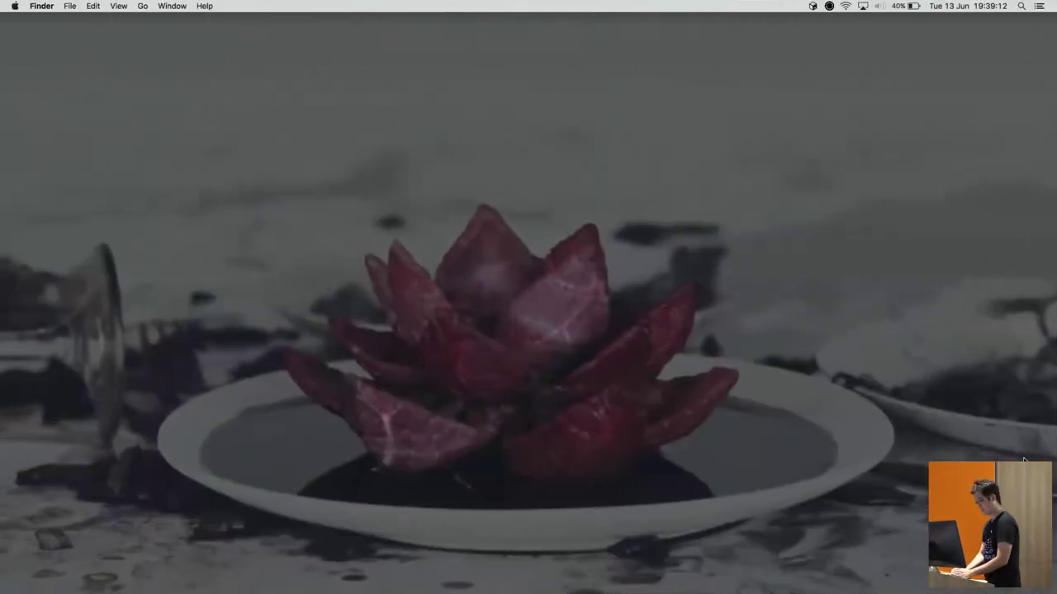
{"action": "key", "text": "ctrl+Up"}
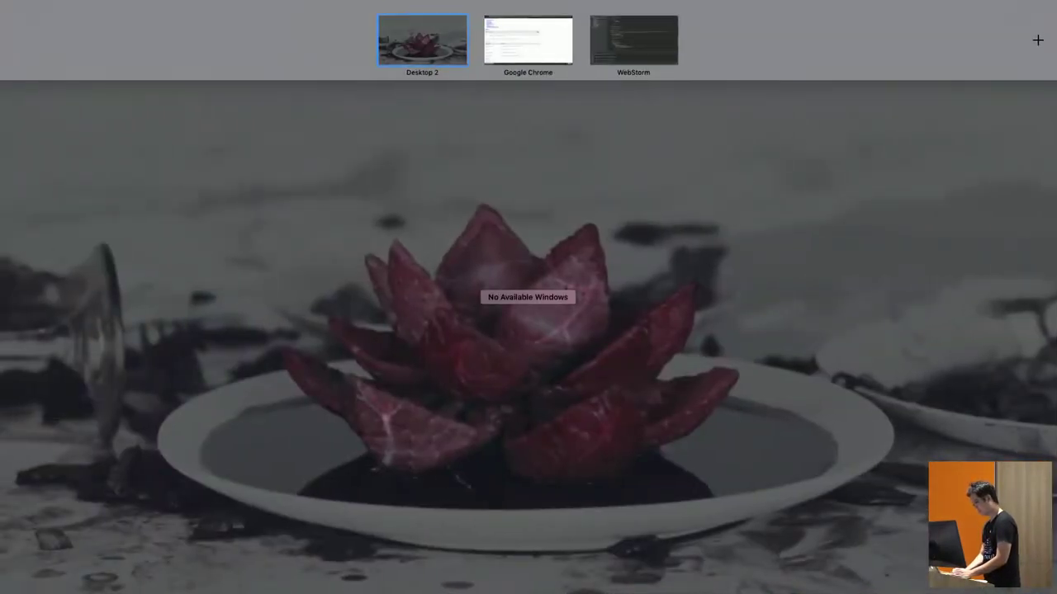
{"action": "left_click_drag", "start_coordinate": [1042, 41], "coordinate": [486, 47]}
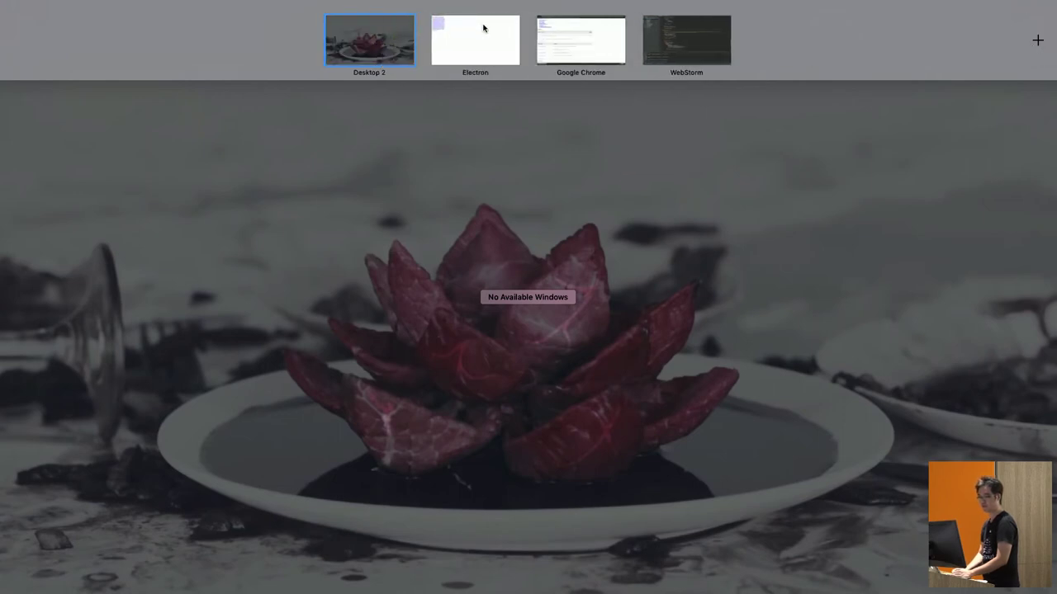
{"action": "left_click", "coordinate": [484, 30]}
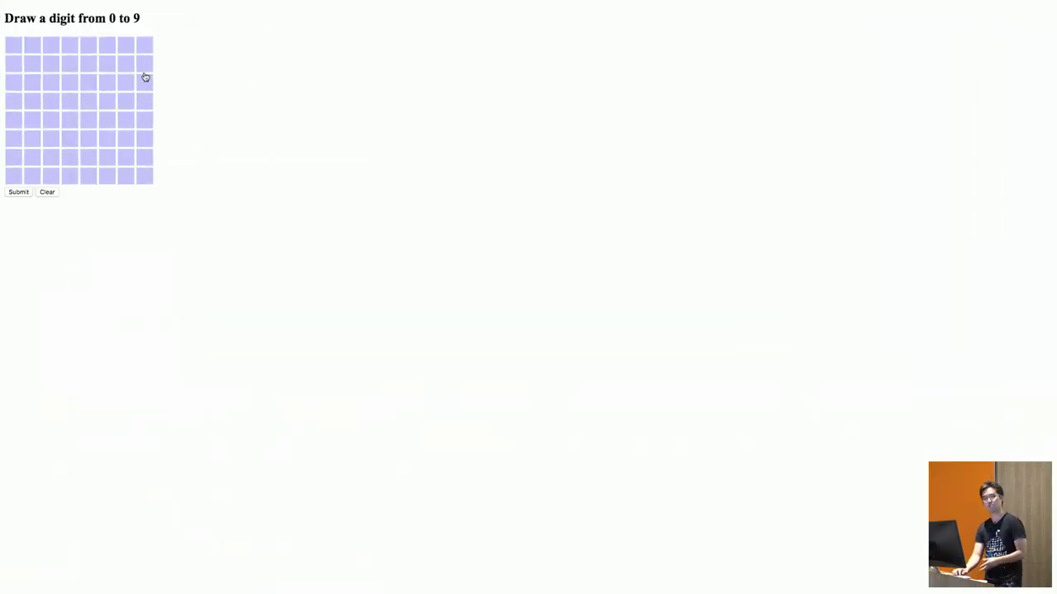
Draw a small 6 in the upper part of the pixel grid and submit it to the web service
{"action": "mouse_move", "coordinate": [108, 49]}
{"action": "left_mouse_down"}
{"action": "mouse_move", "coordinate": [53, 123]}
{"action": "mouse_move", "coordinate": [107, 96]}
{"action": "left_mouse_up"}
{"action": "left_click", "coordinate": [18, 191]}
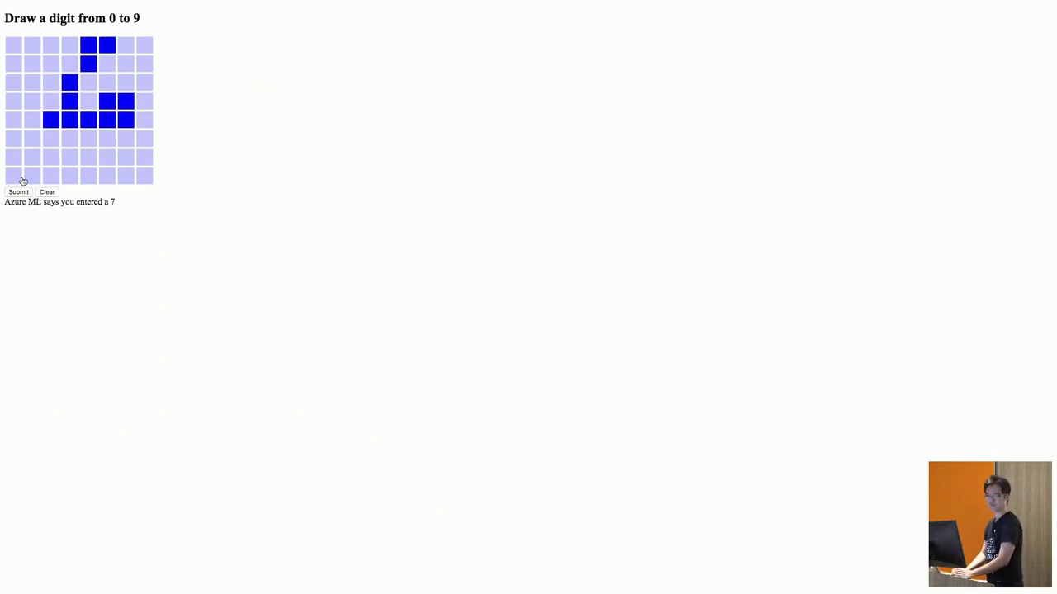
Clear the grid, draw a large 7 from the second row down to the last row, and submit it for recognition
{"action": "left_click", "coordinate": [48, 192]}
{"action": "mouse_move", "coordinate": [33, 64]}
{"action": "left_mouse_down"}
{"action": "mouse_move", "coordinate": [45, 63]}
{"action": "mouse_move", "coordinate": [52, 175]}
{"action": "left_mouse_up"}
{"action": "left_click", "coordinate": [18, 191]}
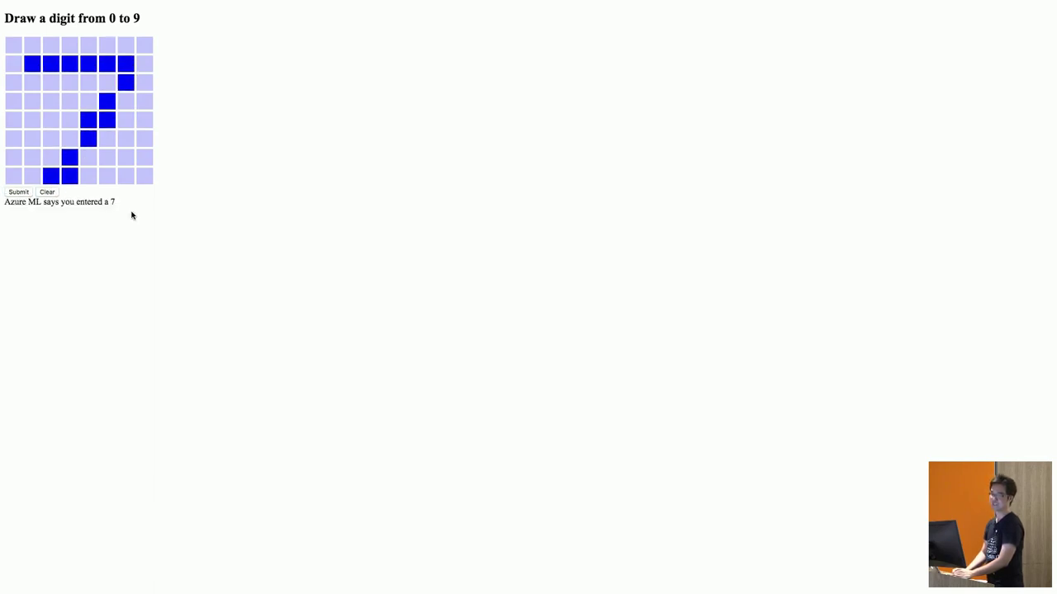
Clear the 7, draw another digit between the second and last rows of the grid, and submit it
{"action": "left_click", "coordinate": [54, 193]}
{"action": "mouse_move", "coordinate": [69, 64]}
{"action": "left_mouse_down"}
{"action": "mouse_move", "coordinate": [98, 124]}
{"action": "mouse_move", "coordinate": [64, 76]}
{"action": "mouse_move", "coordinate": [37, 174]}
{"action": "left_mouse_up"}
{"action": "left_click", "coordinate": [28, 195]}
Clear the grid, draw a 3 in its right-hand part from the first to the seventh row, and submit it
{"action": "left_click", "coordinate": [47, 196]}
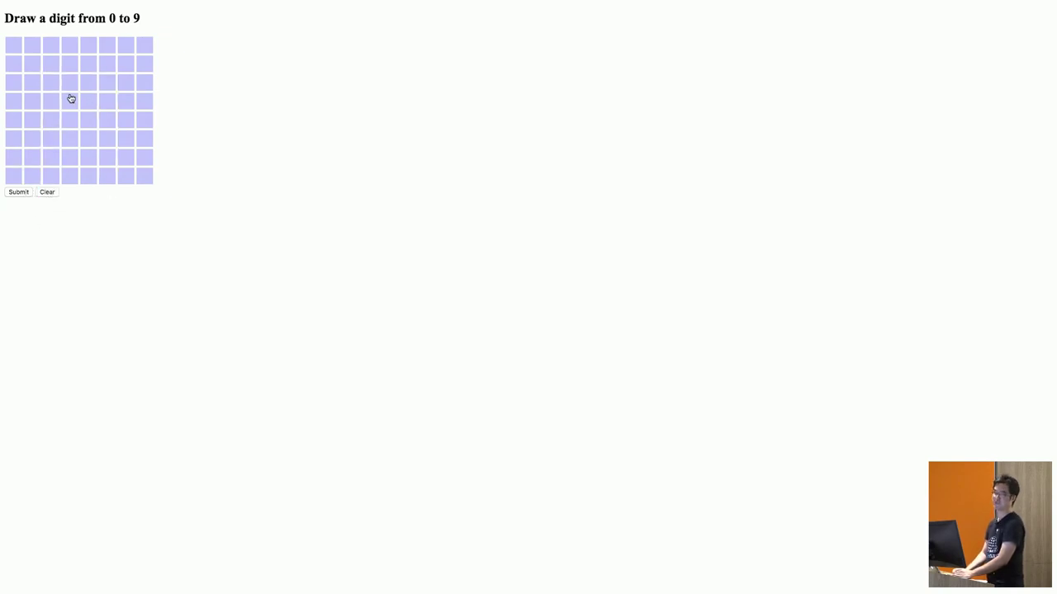
{"action": "mouse_move", "coordinate": [69, 44]}
{"action": "left_mouse_down"}
{"action": "mouse_move", "coordinate": [82, 101]}
{"action": "mouse_move", "coordinate": [79, 164]}
{"action": "left_mouse_up"}
{"action": "left_click", "coordinate": [18, 192]}
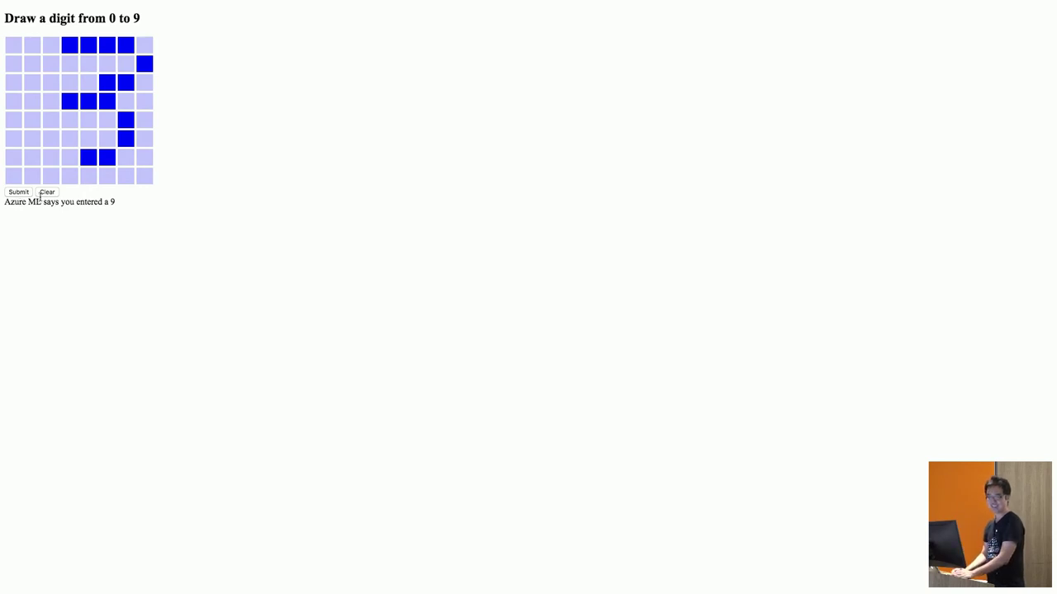
Clear the grid, draw a 1 as a straight vertical line of seven cells in the fourth column, and submit it
{"action": "left_click", "coordinate": [47, 195]}
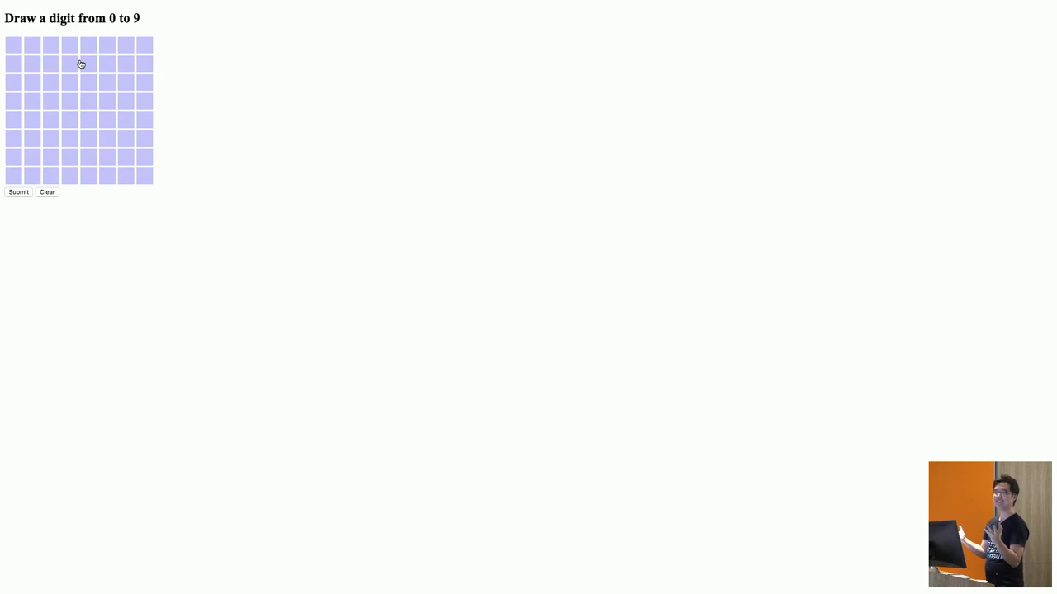
{"action": "left_click_drag", "start_coordinate": [69, 45], "coordinate": [71, 158]}
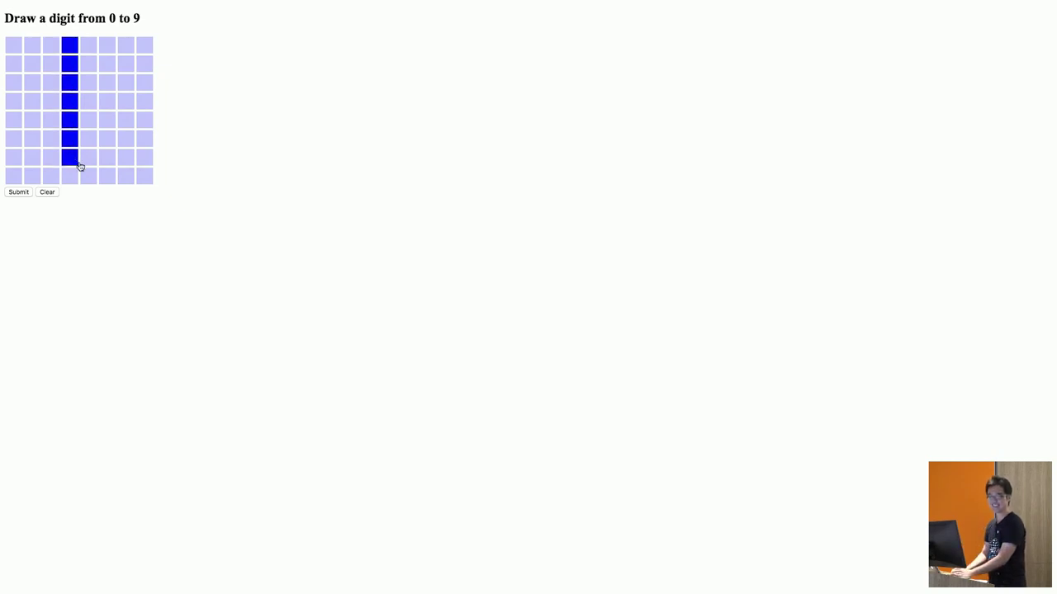
{"action": "left_click", "coordinate": [19, 192]}
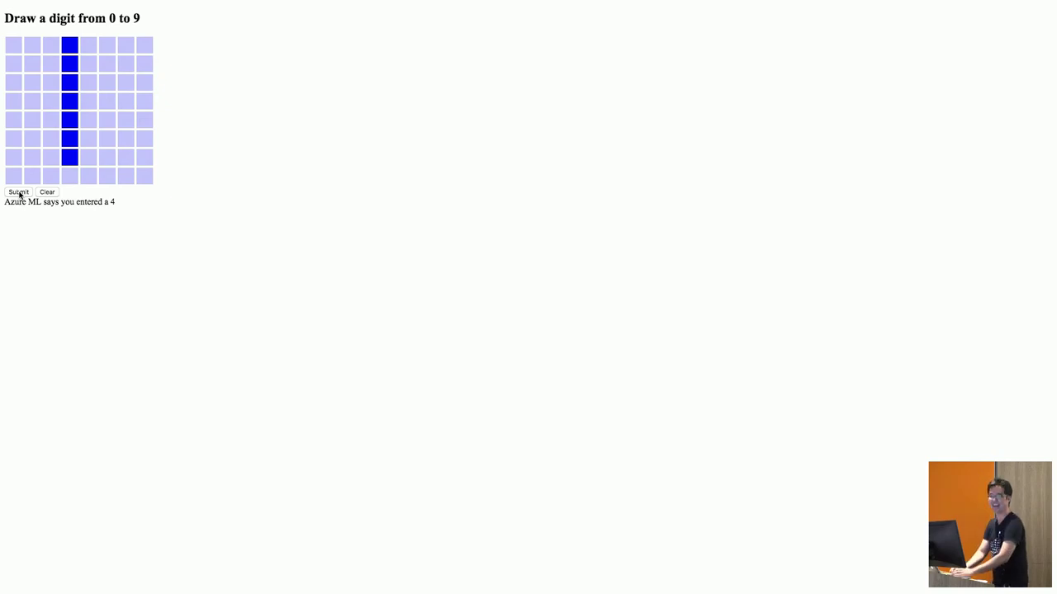
Clear the grid, draw a 1 with a flag at its head and a wide base line in the sixth row, and submit it
{"action": "left_click", "coordinate": [47, 193]}
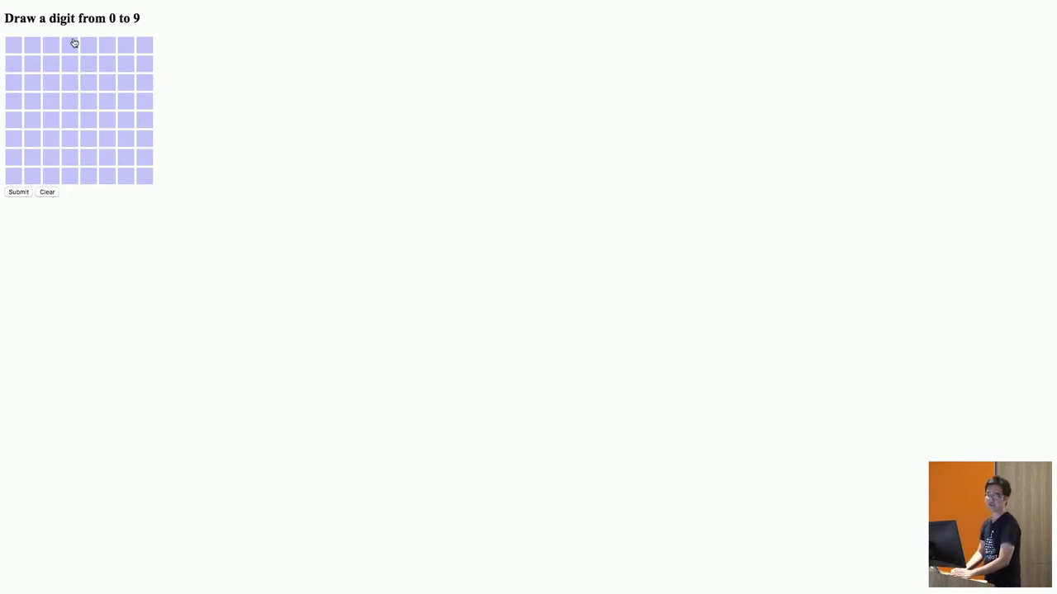
{"action": "mouse_move", "coordinate": [34, 83]}
{"action": "left_mouse_down"}
{"action": "mouse_move", "coordinate": [53, 78]}
{"action": "mouse_move", "coordinate": [78, 113]}
{"action": "mouse_move", "coordinate": [70, 152]}
{"action": "mouse_move", "coordinate": [69, 142]}
{"action": "mouse_move", "coordinate": [123, 140]}
{"action": "left_mouse_up"}
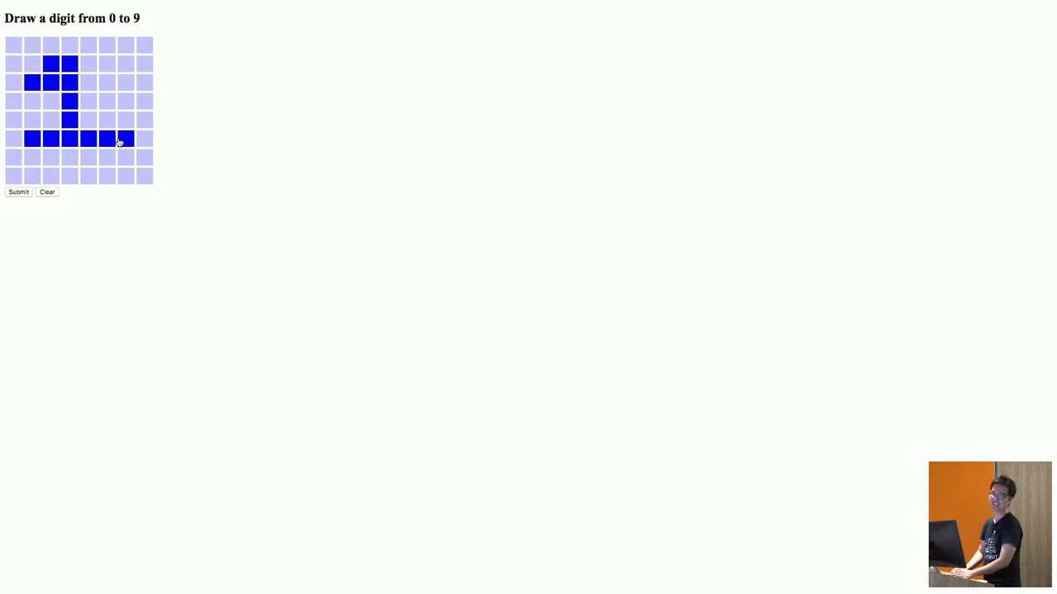
{"action": "left_click", "coordinate": [12, 195]}
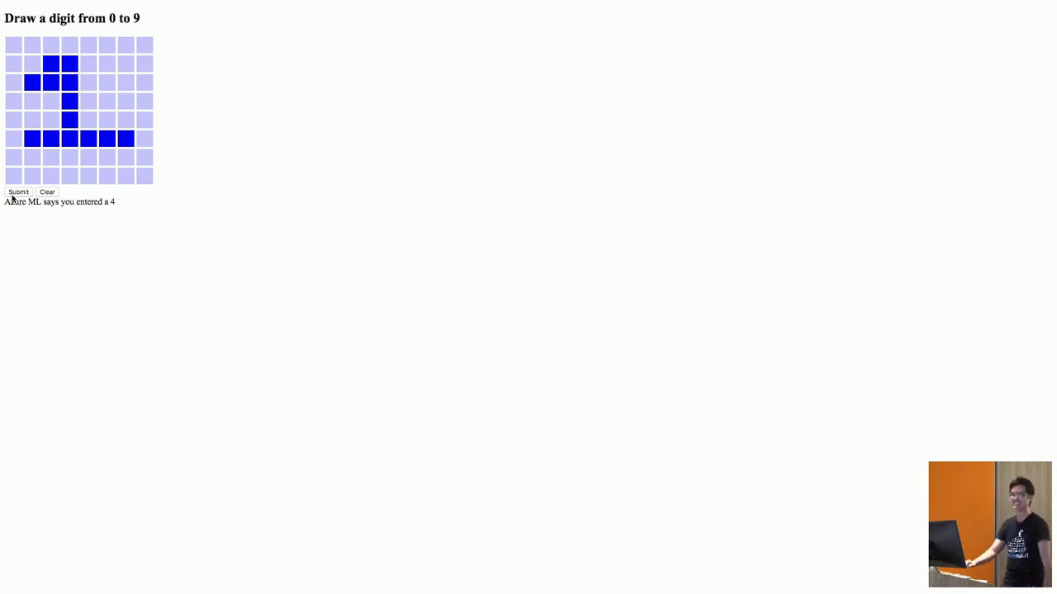
Clear the drawing grid and close the DX Machine Learning Lab window
{"action": "left_click", "coordinate": [54, 193]}
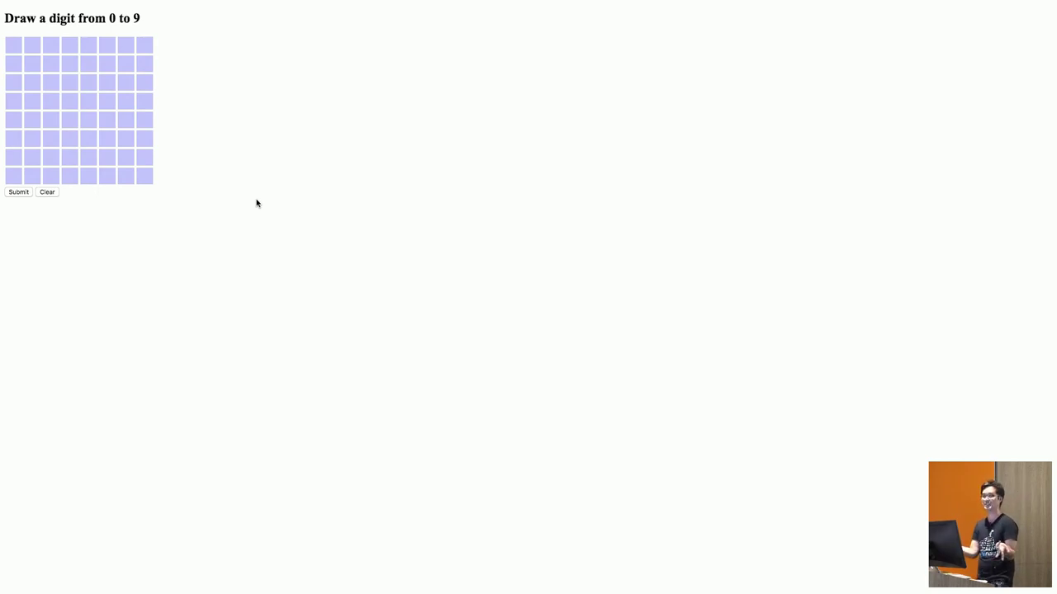
{"action": "mouse_move", "coordinate": [219, 7]}
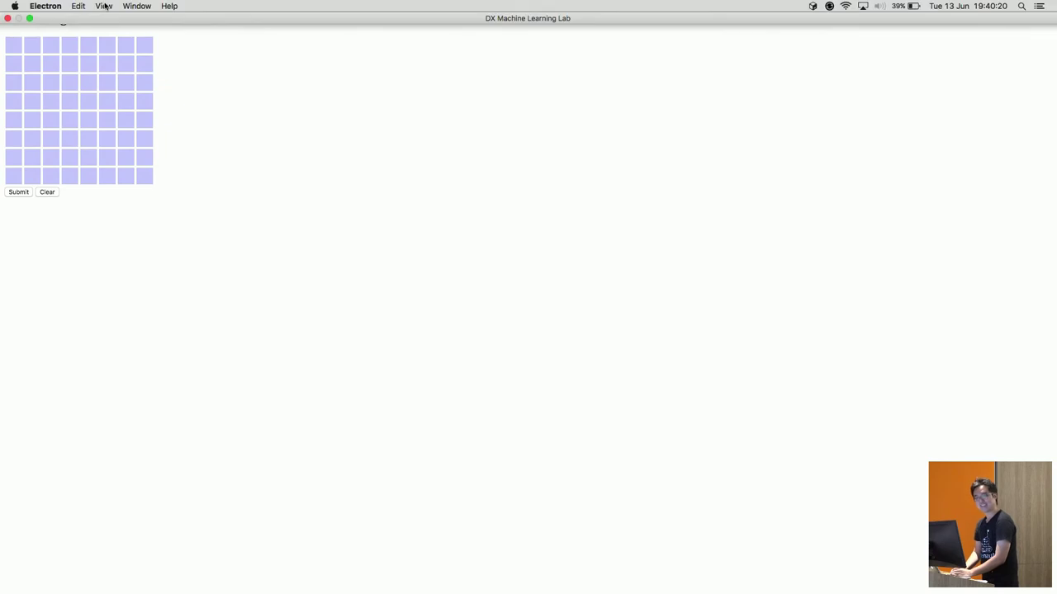
{"action": "left_click", "coordinate": [8, 18]}
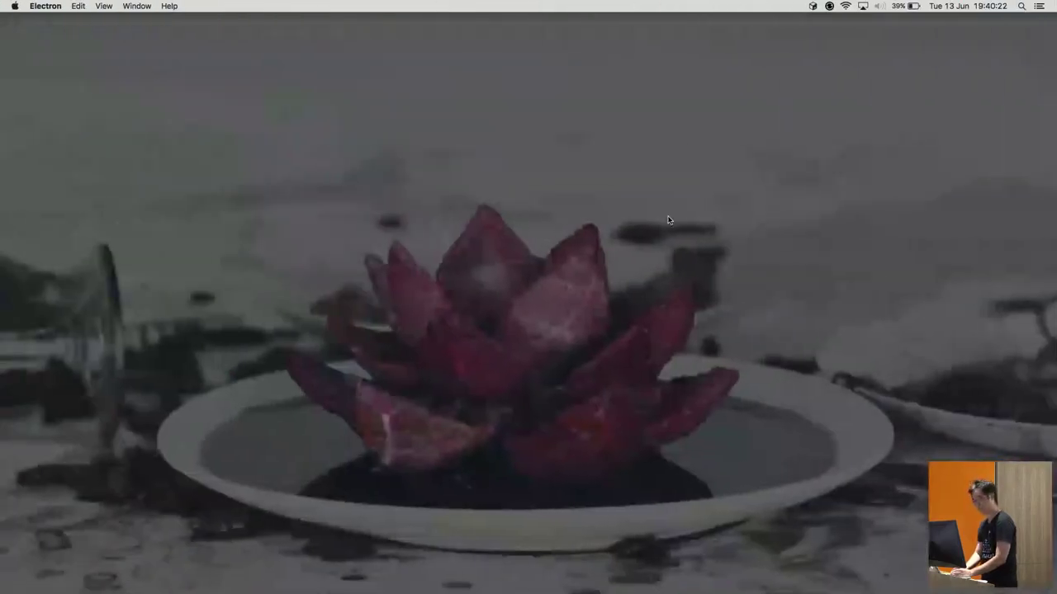
Switch to the browser and return from the Request Response API documentation to the predictive experiment's web service dashboard
{"action": "key", "text": "ctrl+Right"}
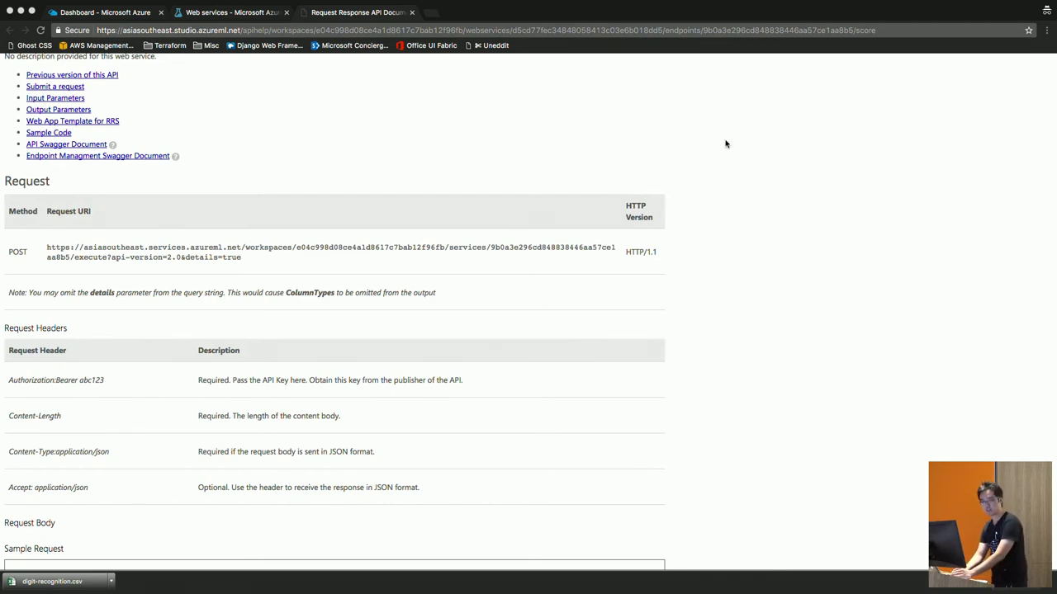
{"action": "scroll", "coordinate": [404, 170], "scroll_direction": "up", "scroll_amount": 2}
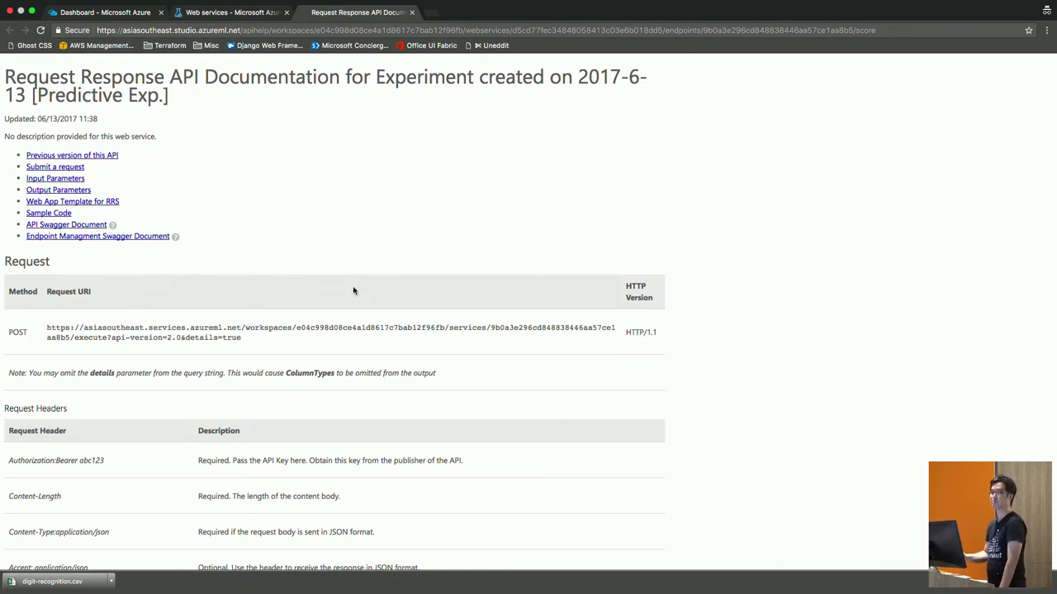
{"action": "left_click", "coordinate": [120, 12]}
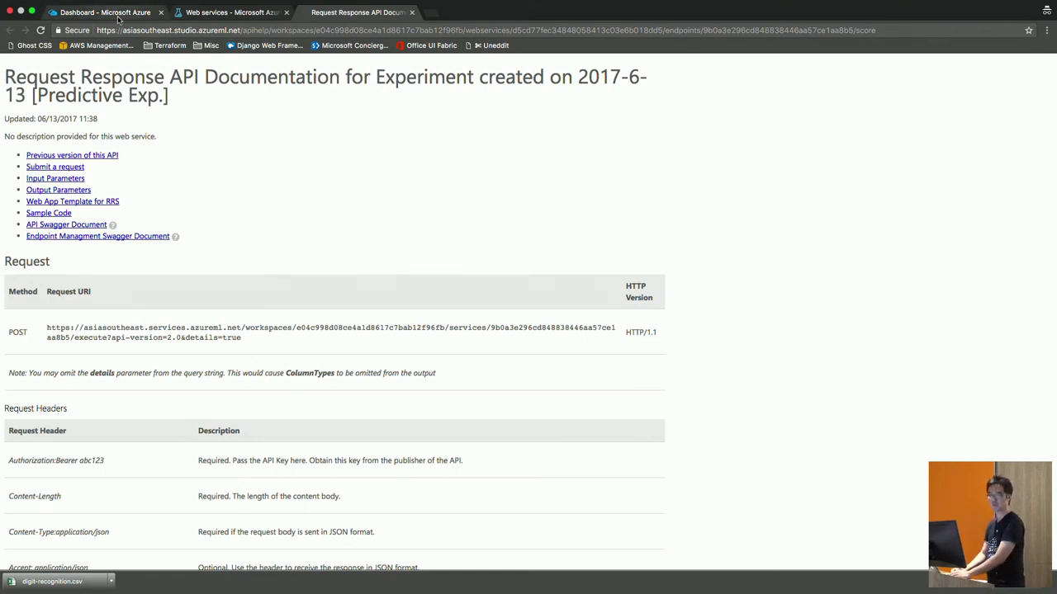
{"action": "left_click", "coordinate": [248, 13]}
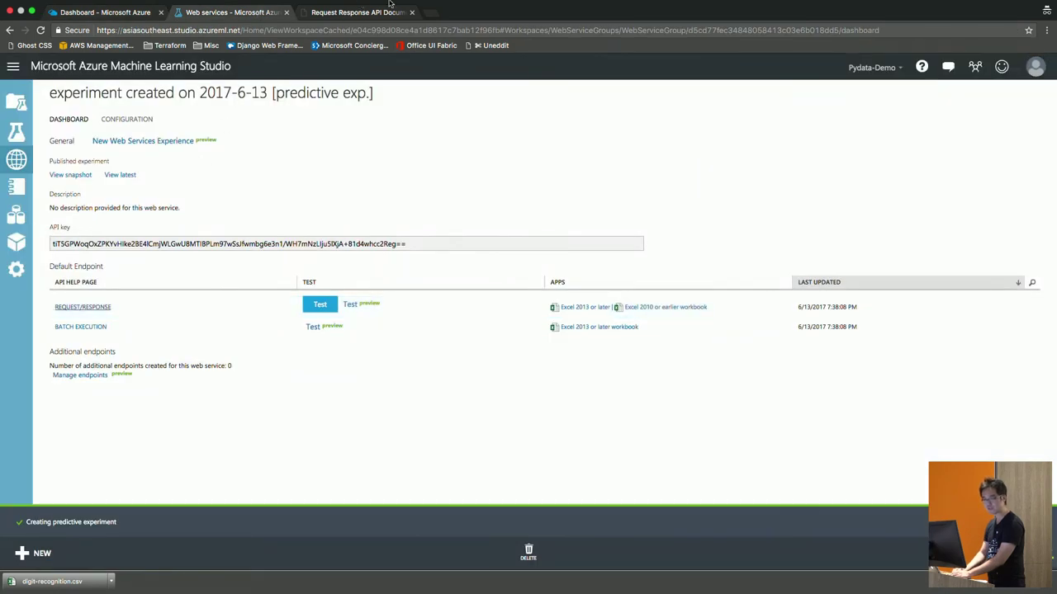
Look through the workspace's experiments, web services, datasets and settings, and return to the datasets list
{"action": "left_click", "coordinate": [24, 131]}
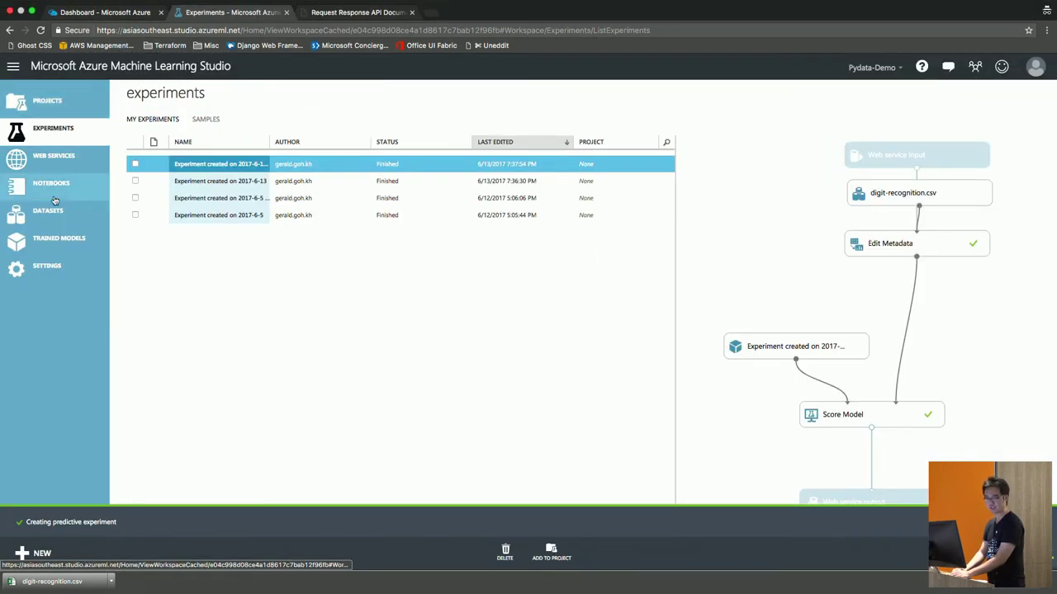
{"action": "left_click", "coordinate": [73, 157]}
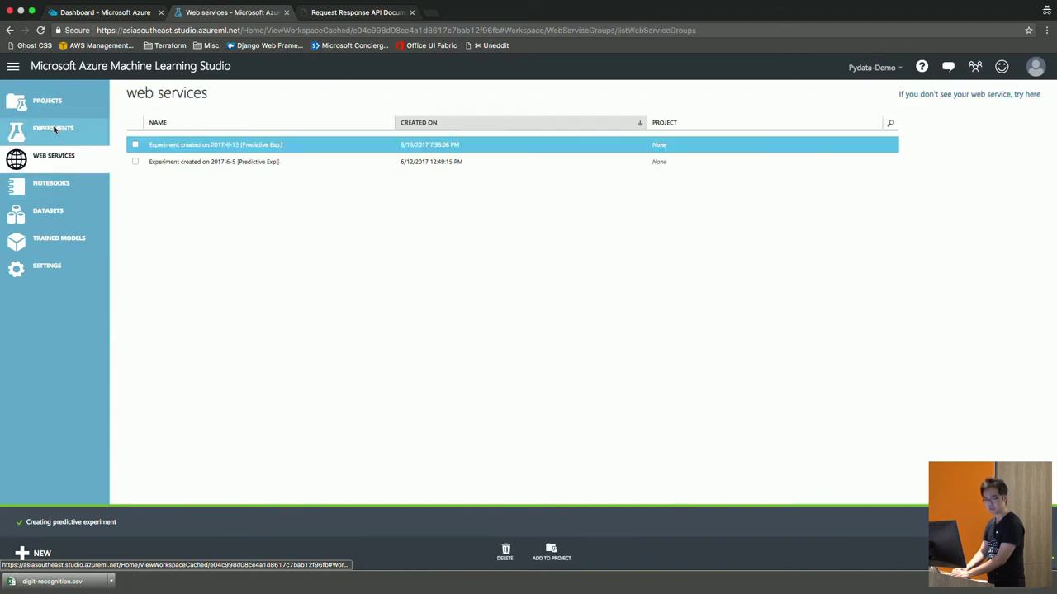
{"action": "left_click", "coordinate": [83, 220]}
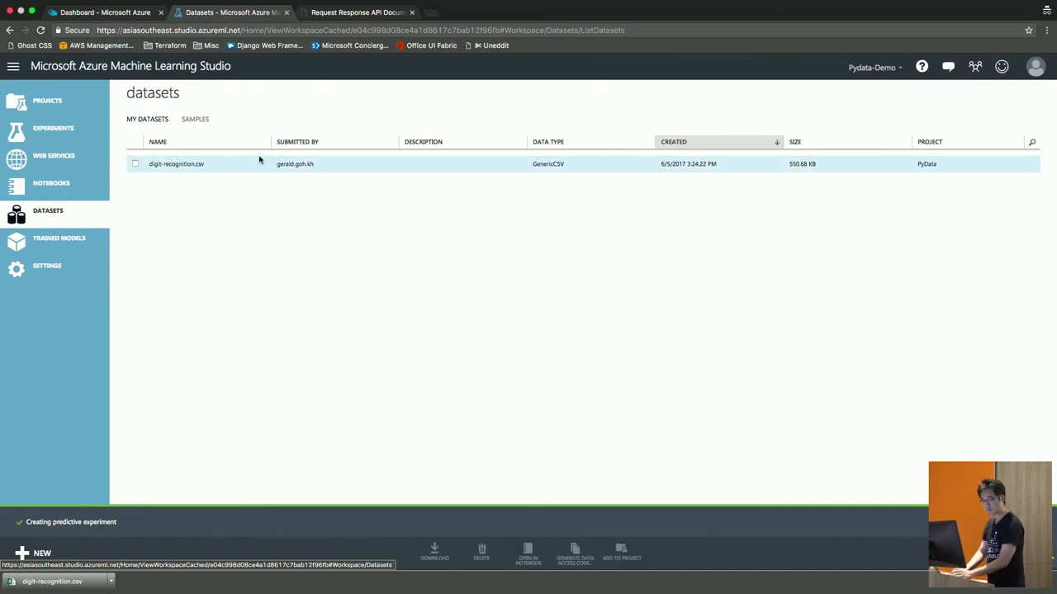
{"action": "left_click", "coordinate": [71, 264]}
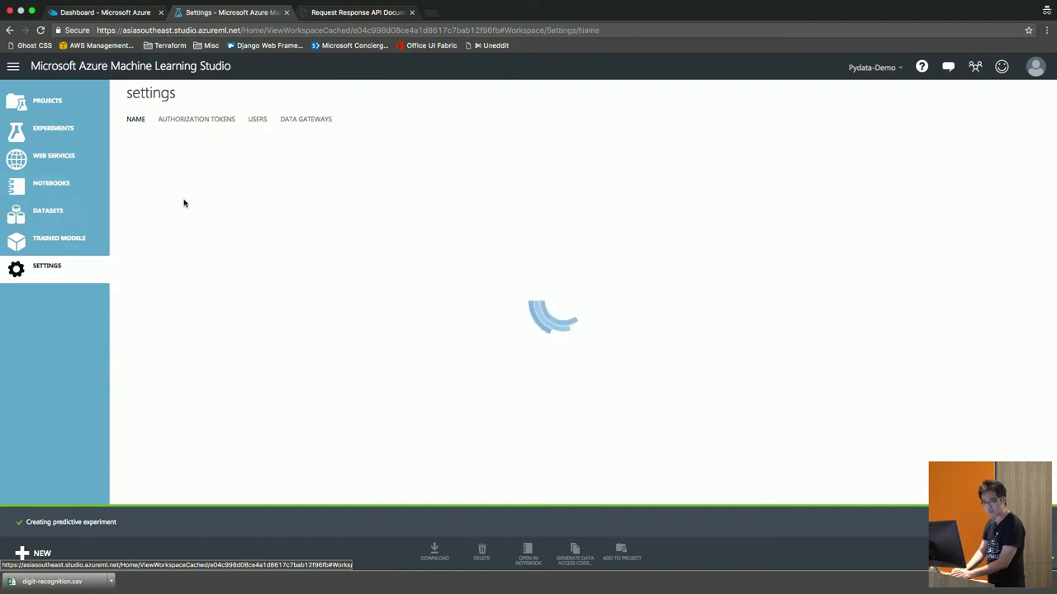
{"action": "left_click", "coordinate": [73, 217]}
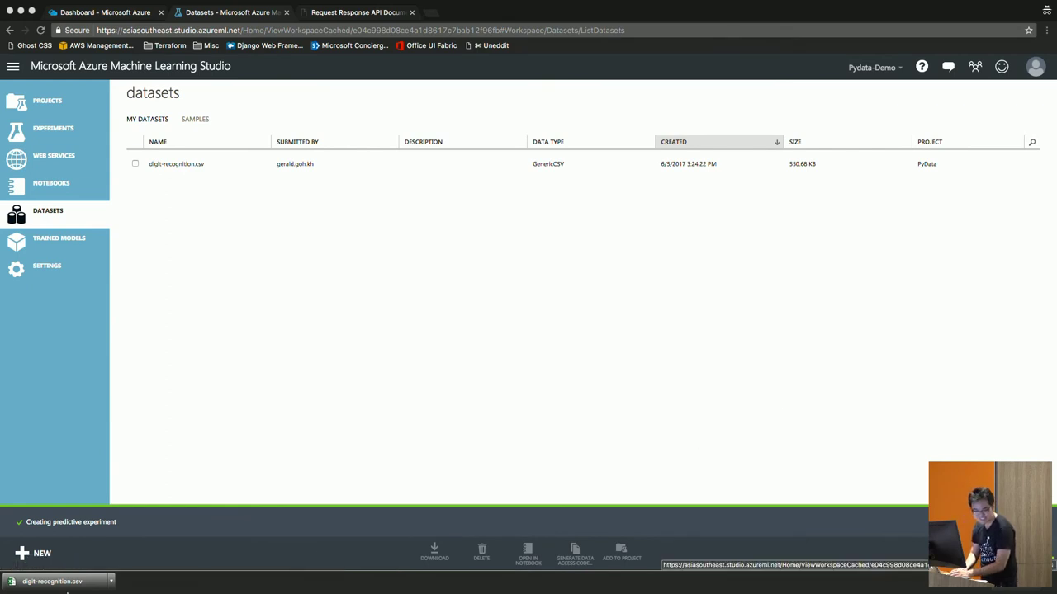
Look at the options for creating a new dataset from a local file, and close them without uploading anything
{"action": "left_click", "coordinate": [33, 559]}
{"action": "left_click", "coordinate": [33, 559]}
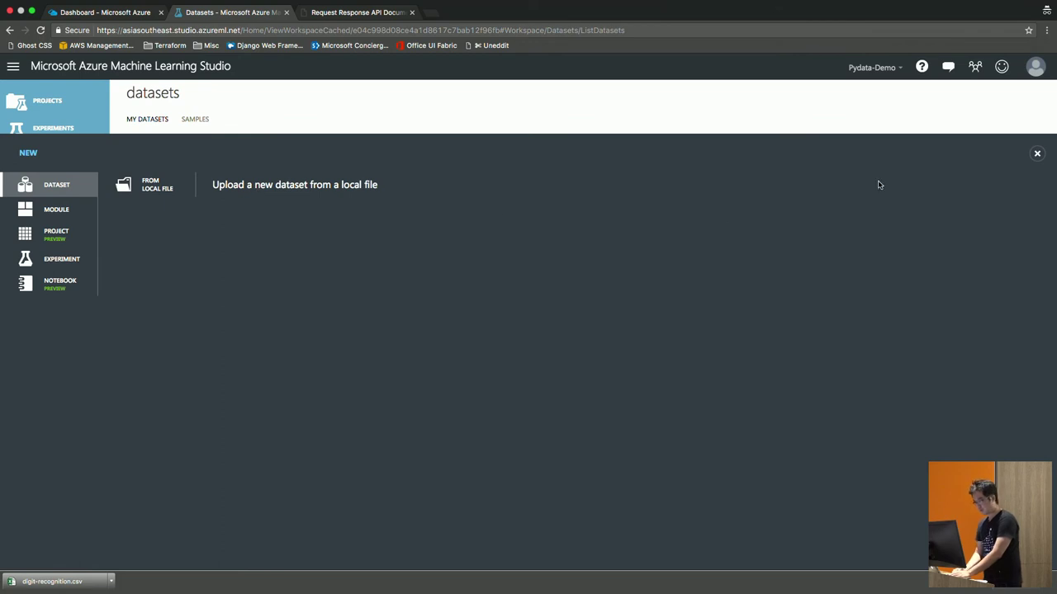
{"action": "left_click", "coordinate": [1037, 154]}
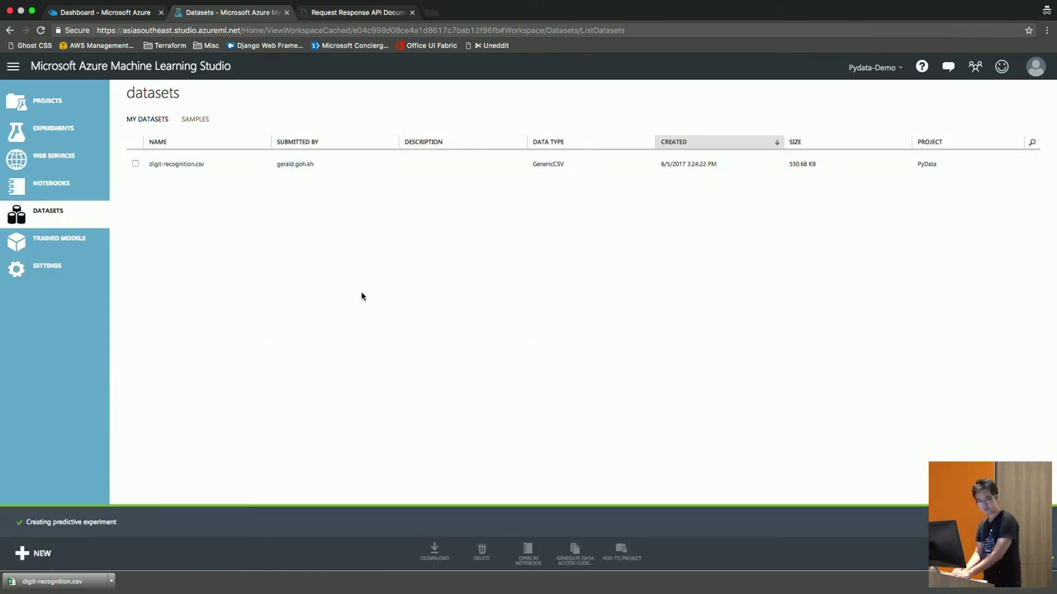